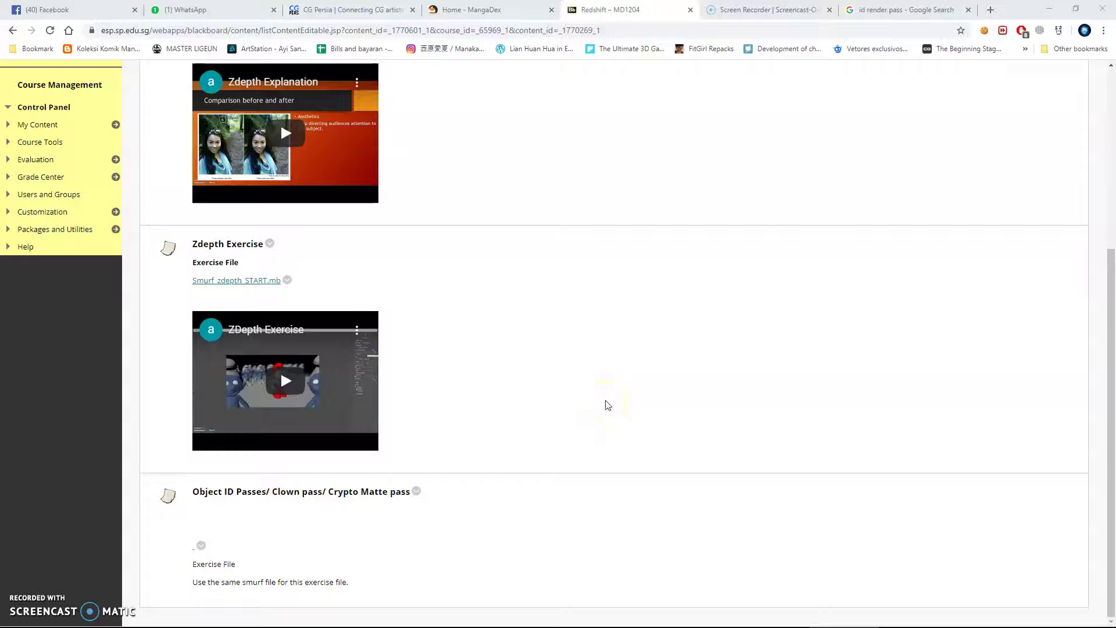
# Examine example ID render pass images in the search results, including the teapot surface ID and the bedroom render element.
pyautogui.click(189, 495)
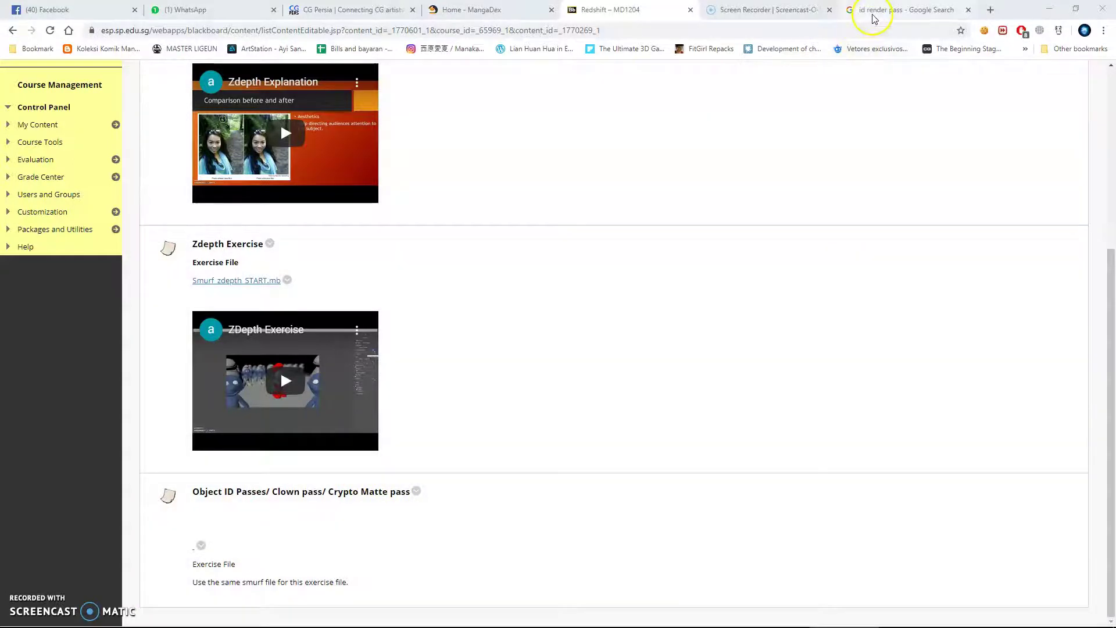
pyautogui.click(874, 17)
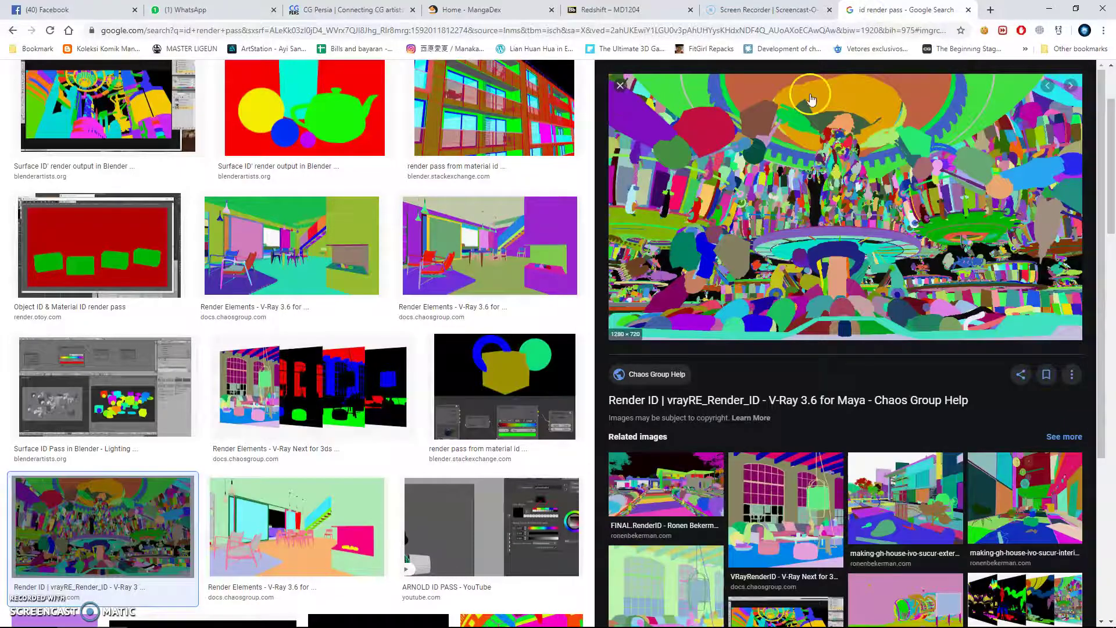
pyautogui.scroll(2, 639, 232)
pyautogui.click(344, 251)
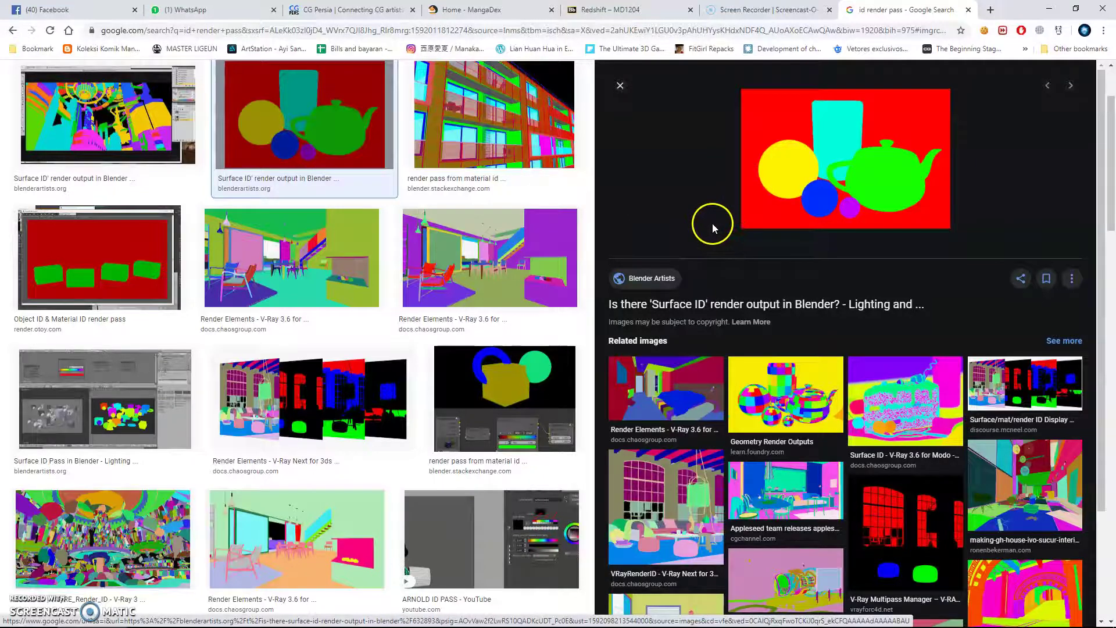
pyautogui.scroll(2, 721, 243)
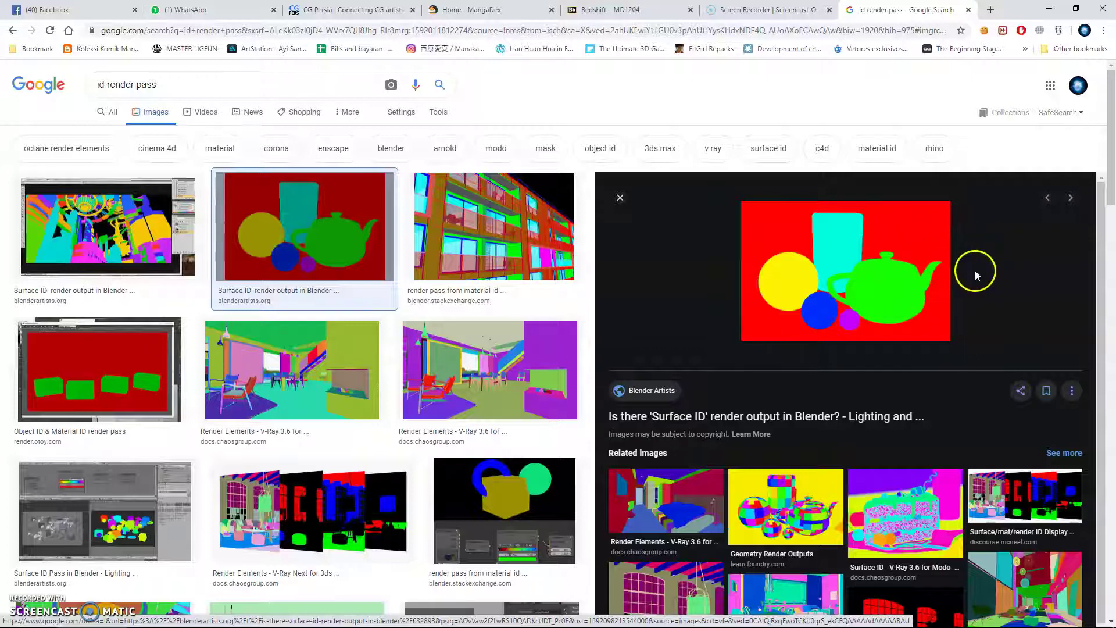
pyautogui.click(663, 488)
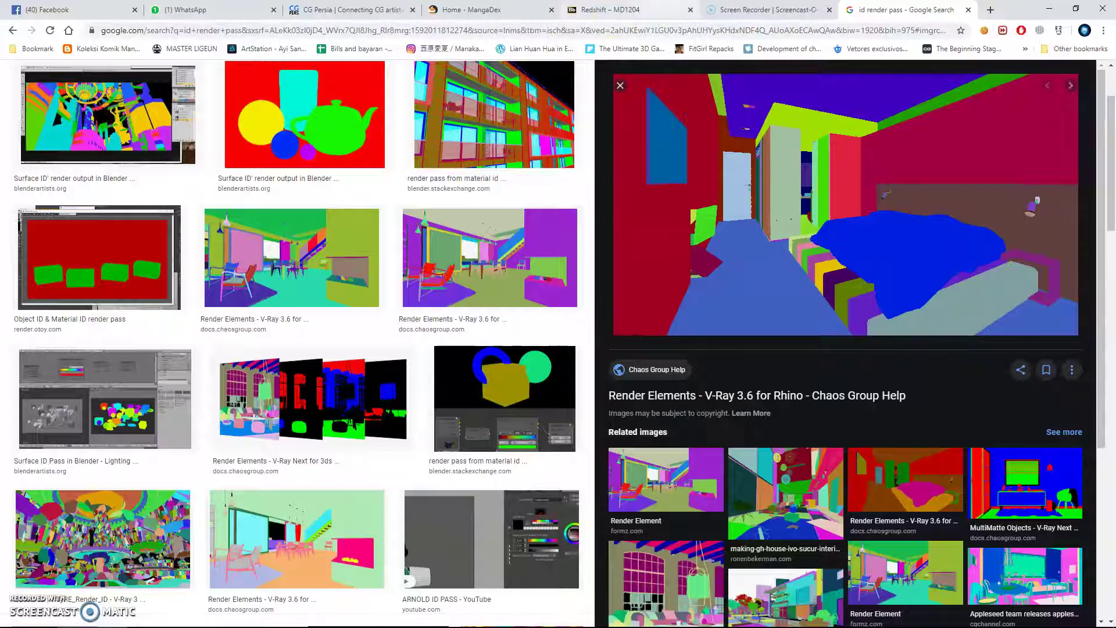
# Check the exercise file entries on the Redshift course page and switch to the Smurf_zdepth_START scene in Maya.
pyautogui.click(610, 10)
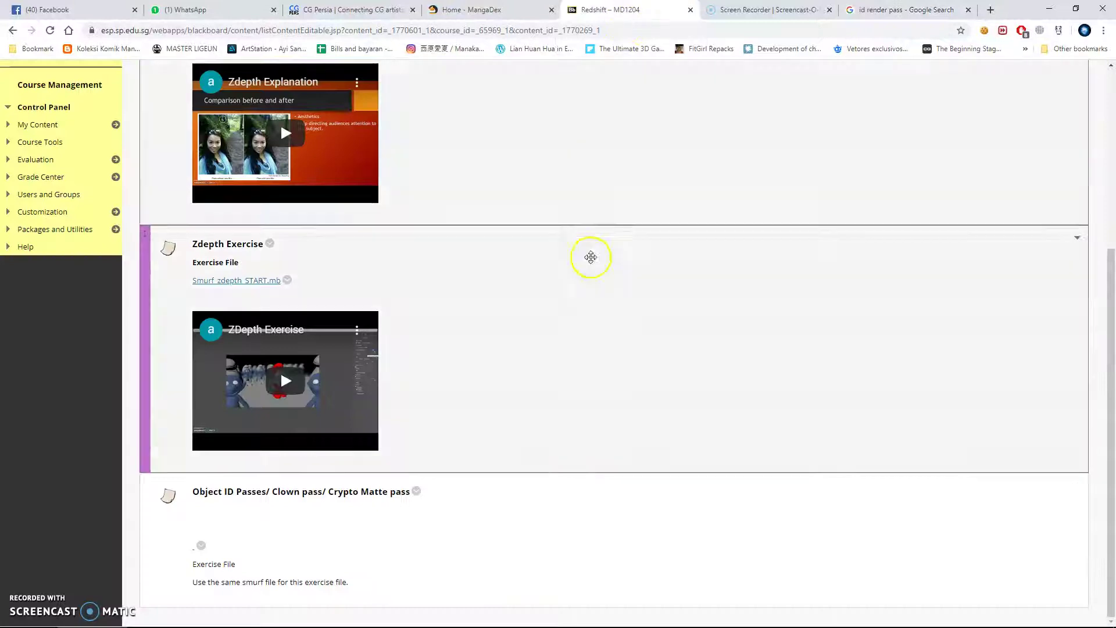
pyautogui.click(282, 281)
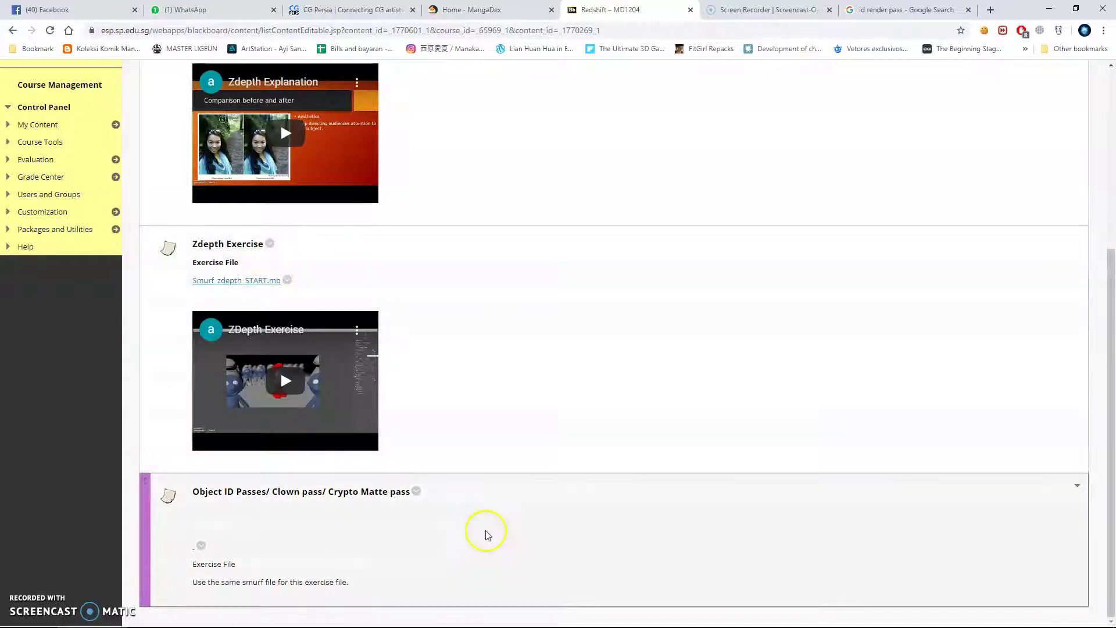
pyautogui.click(619, 616)
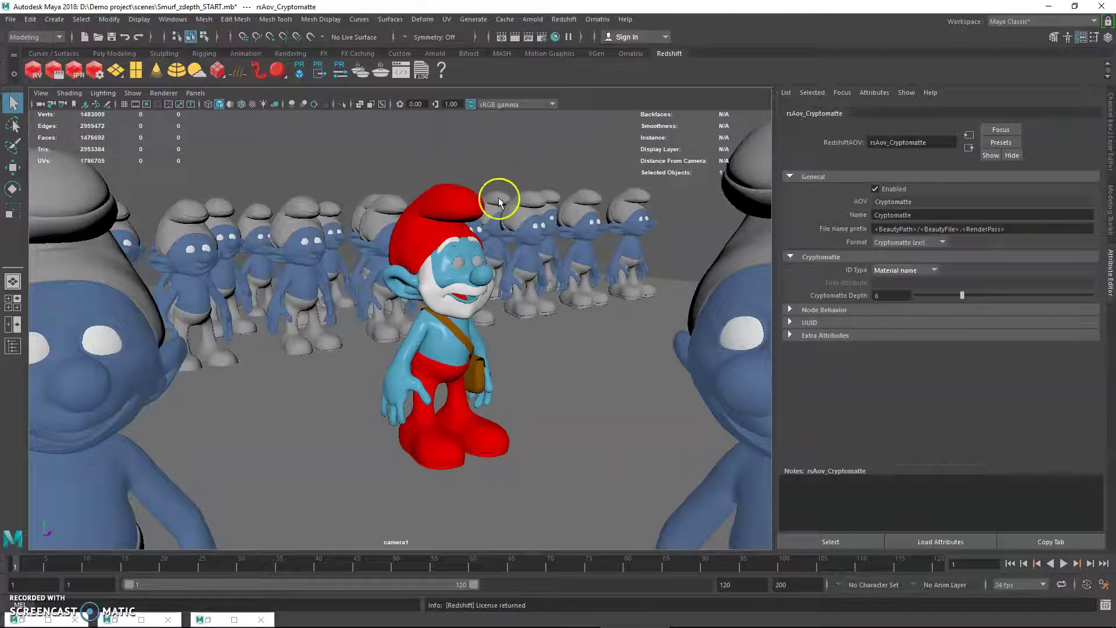
pyautogui.moveTo(256, 607)
pyautogui.click(102, 622)
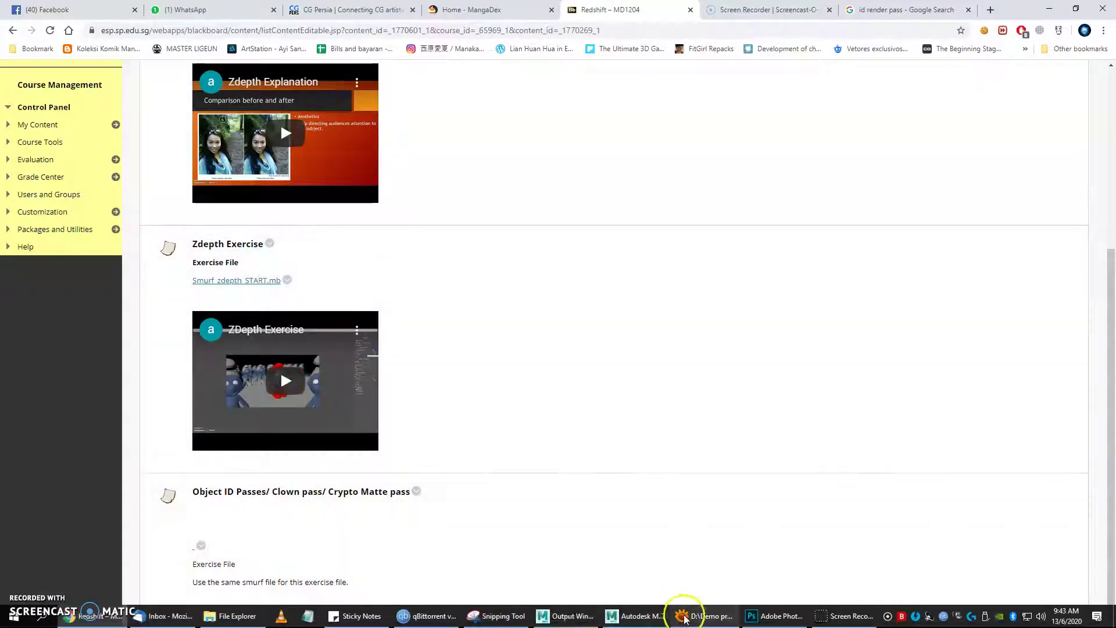
pyautogui.click(698, 616)
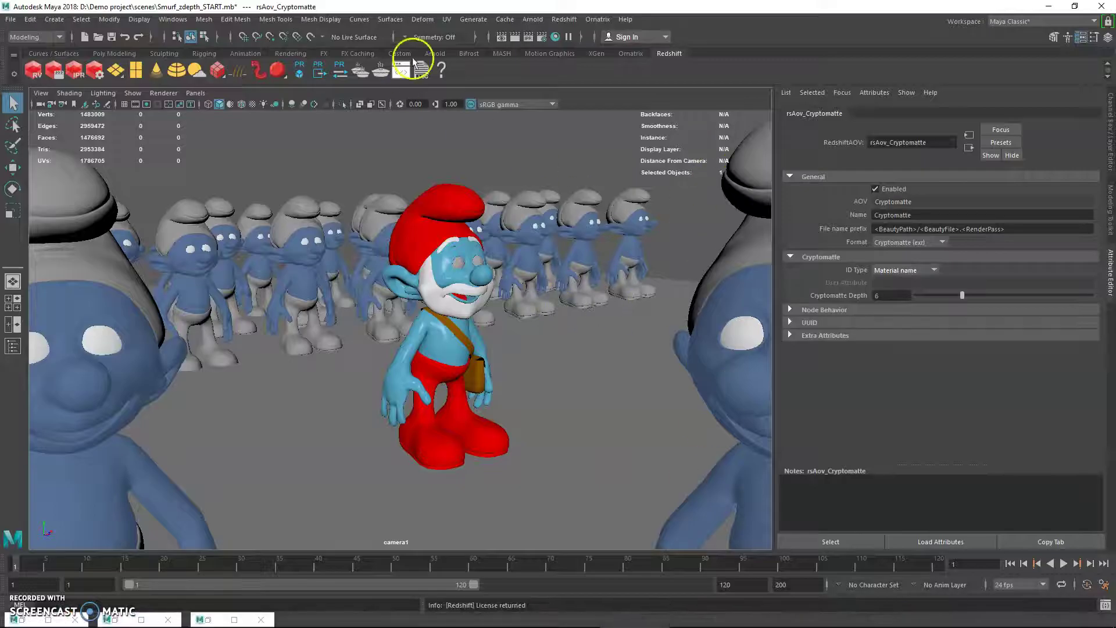
# Render the scene from camera1 in the Redshift Render View and display the Beauty pass.
pyautogui.click(501, 36)
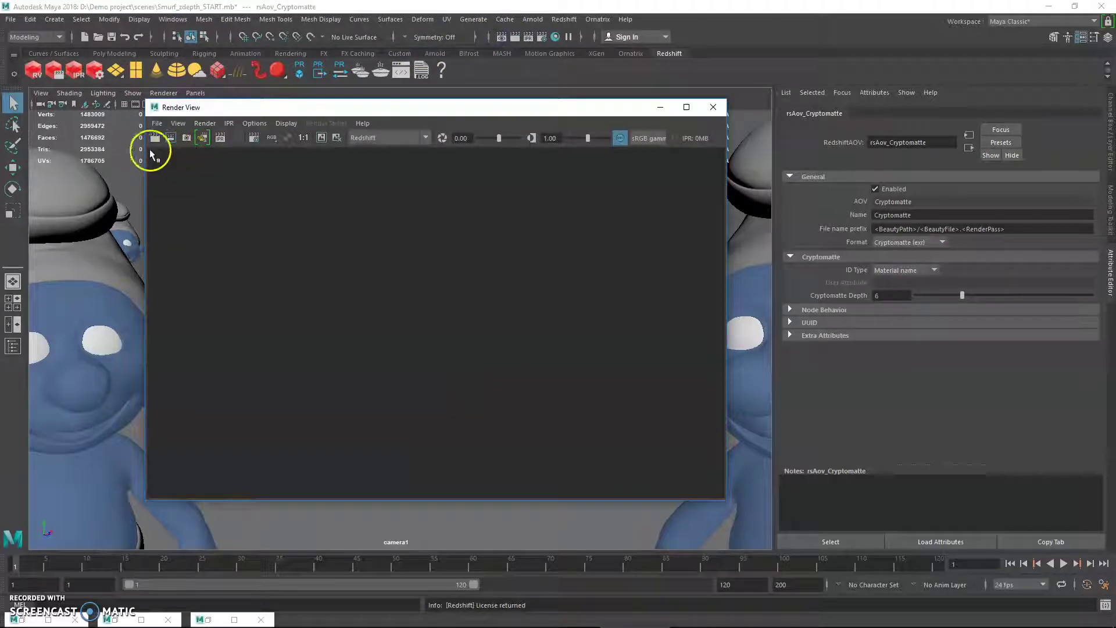
pyautogui.click(660, 107)
pyautogui.click(54, 70)
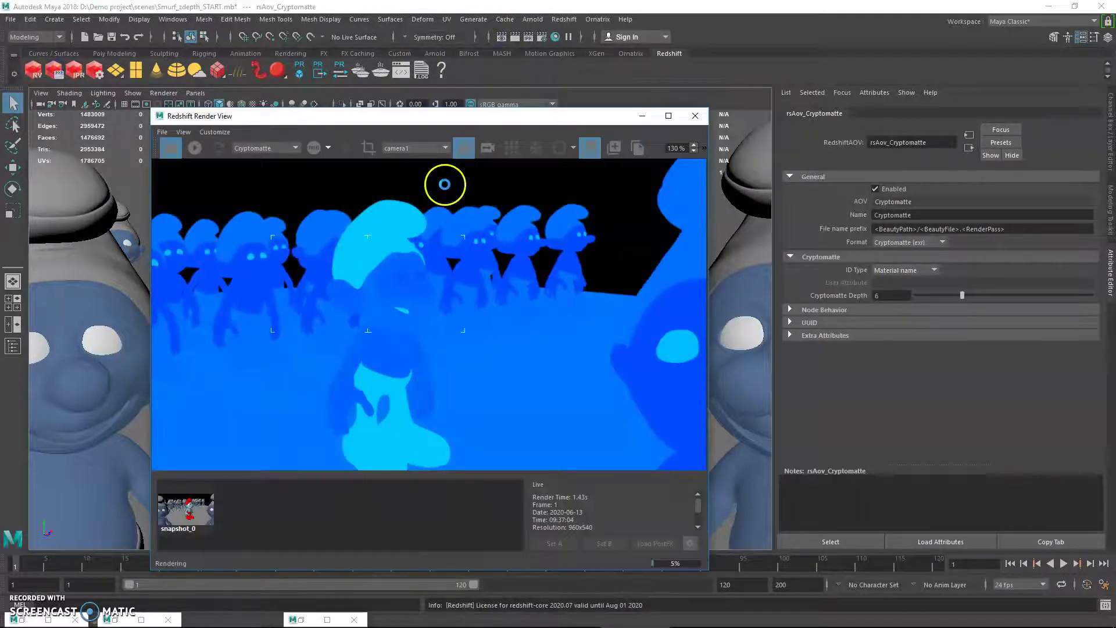
pyautogui.click(277, 150)
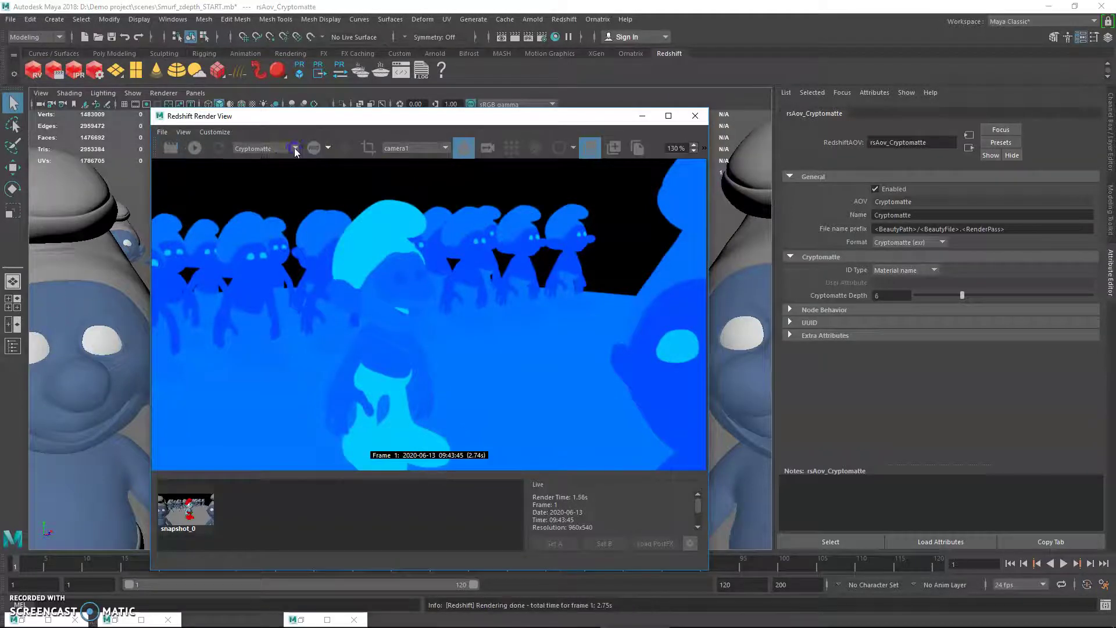
pyautogui.click(265, 158)
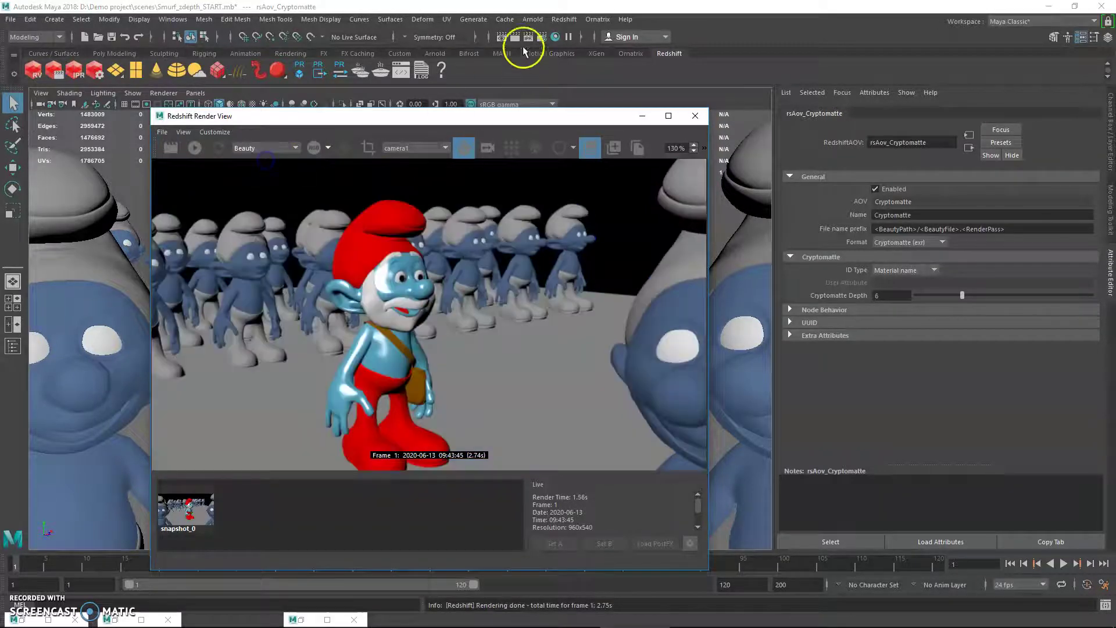
# Remove the existing Cryptomatte pass from the active AOVs and render the Beauty image again.
pyautogui.click(541, 37)
pyautogui.click(567, 358)
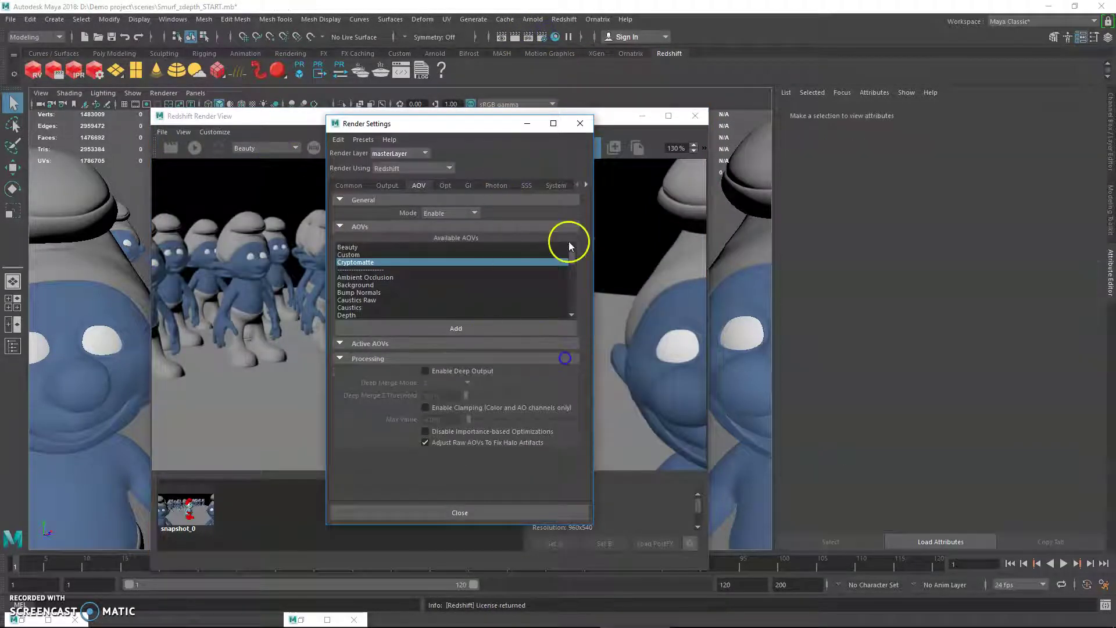
pyautogui.click(580, 123)
pyautogui.click(170, 148)
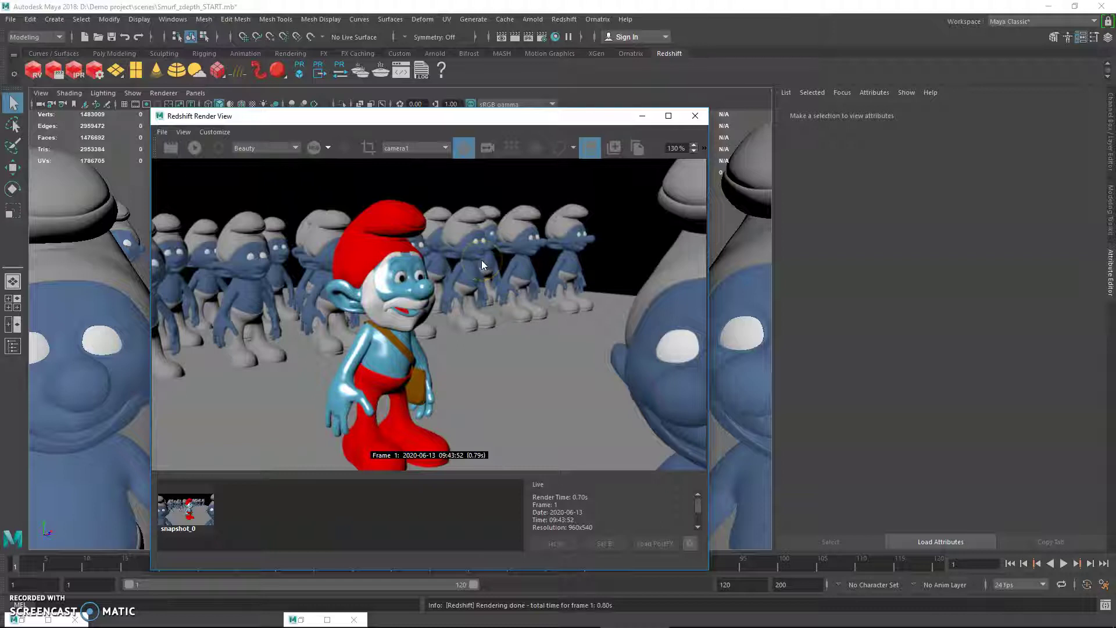
# Add Cryptomatte to the active AOVs in the Redshift render settings.
pyautogui.moveTo(440, 115); pyautogui.dragTo(405, 133)
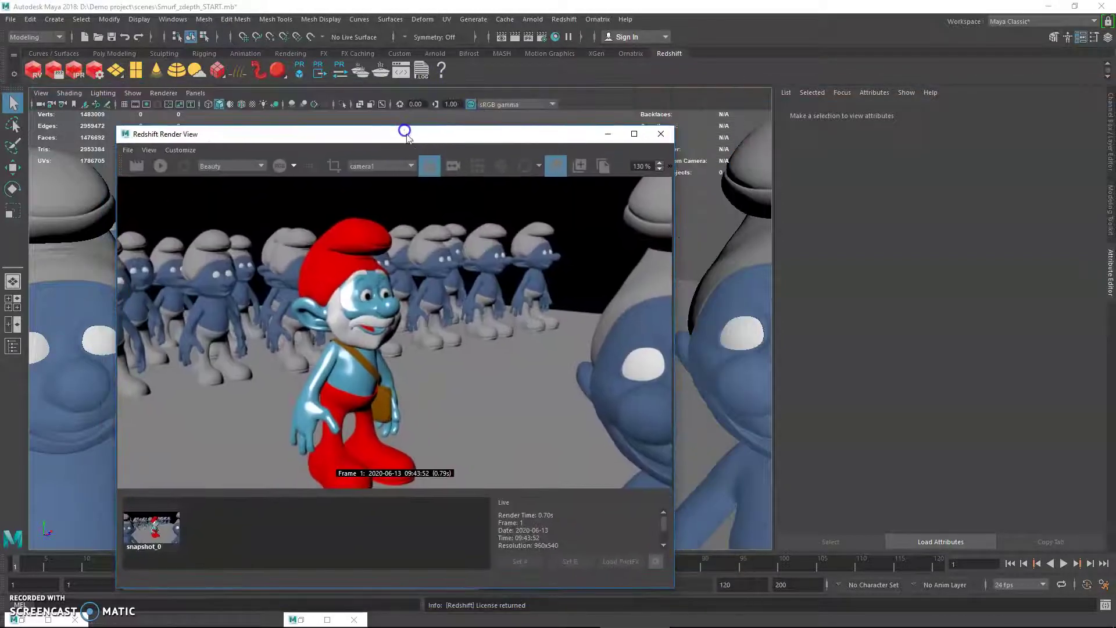
pyautogui.click(524, 42)
pyautogui.click(422, 183)
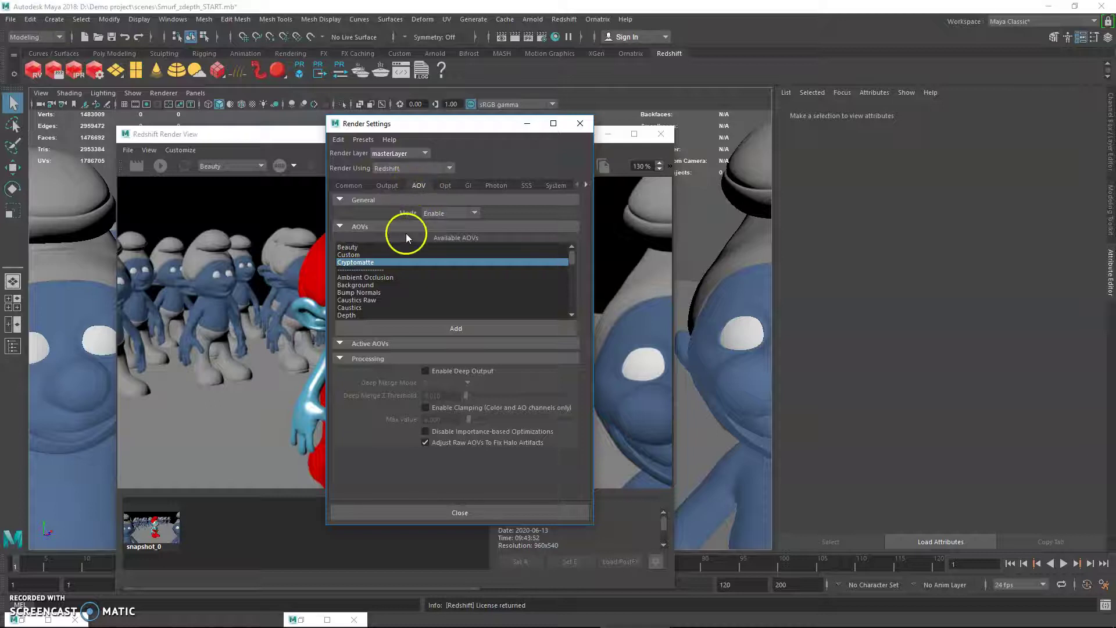
pyautogui.click(369, 247)
pyautogui.click(377, 262)
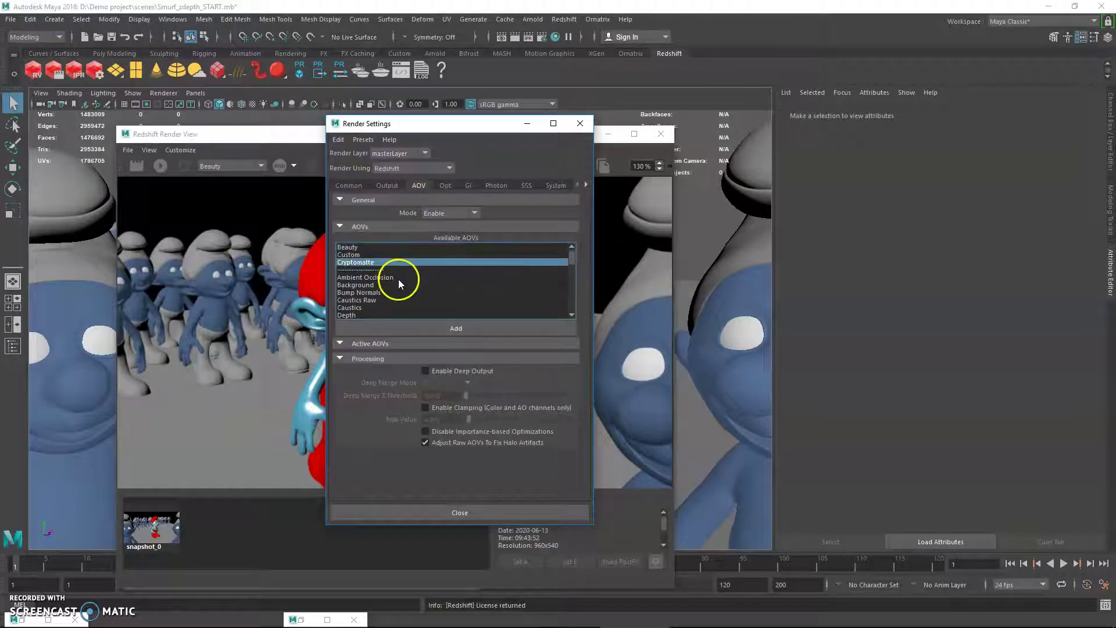
pyautogui.click(421, 327)
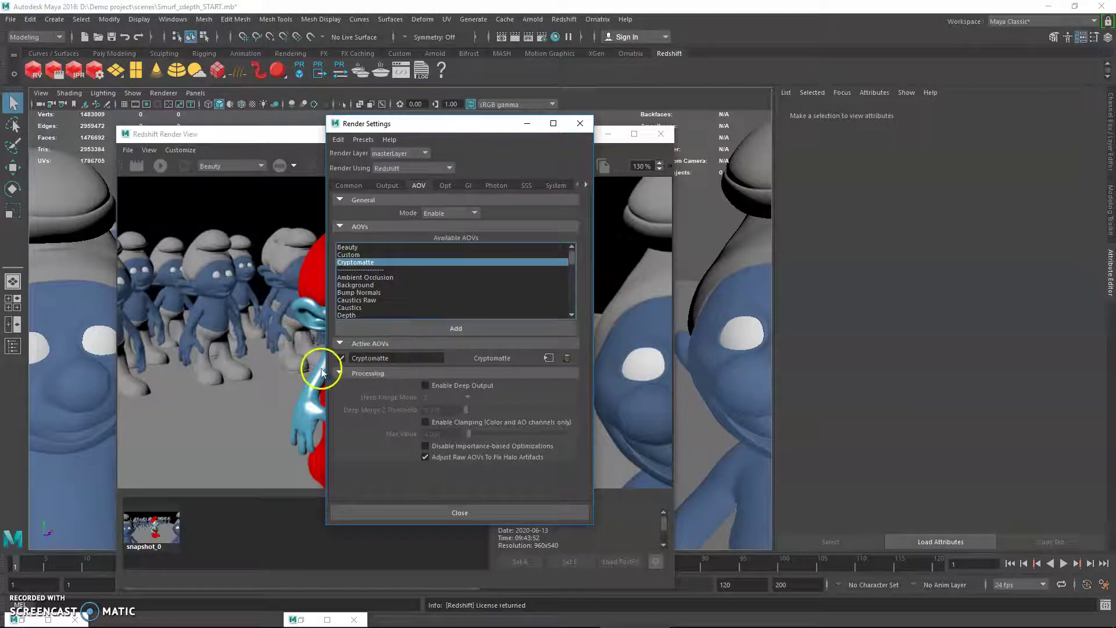
# Open the Cryptomatte AOV's attributes and choose Node name as its ID type.
pyautogui.click(546, 358)
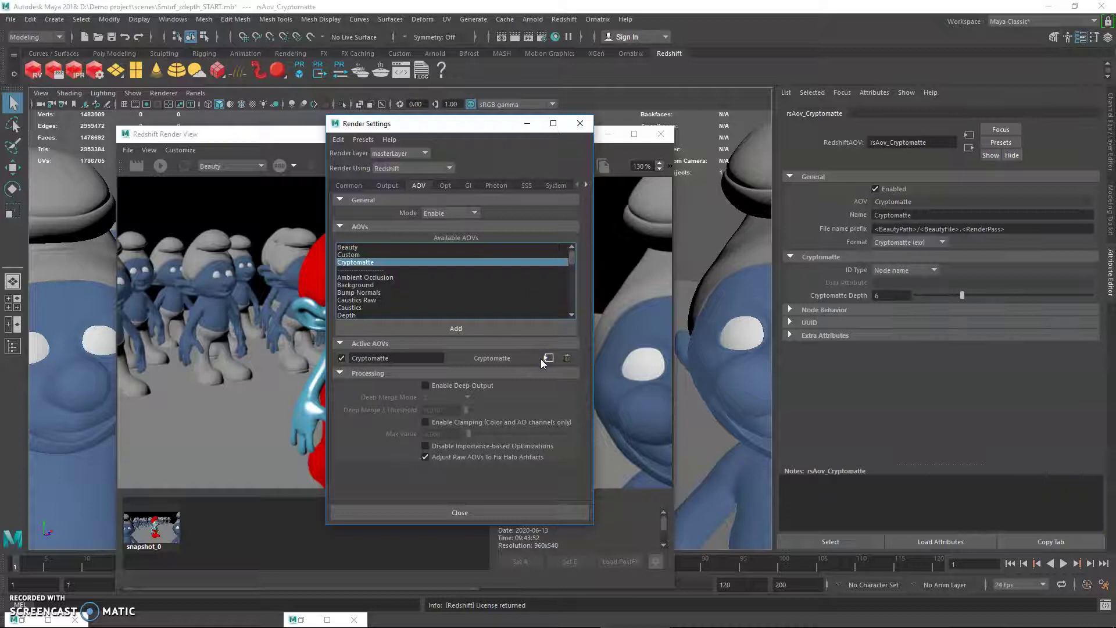
pyautogui.click(549, 358)
pyautogui.click(886, 270)
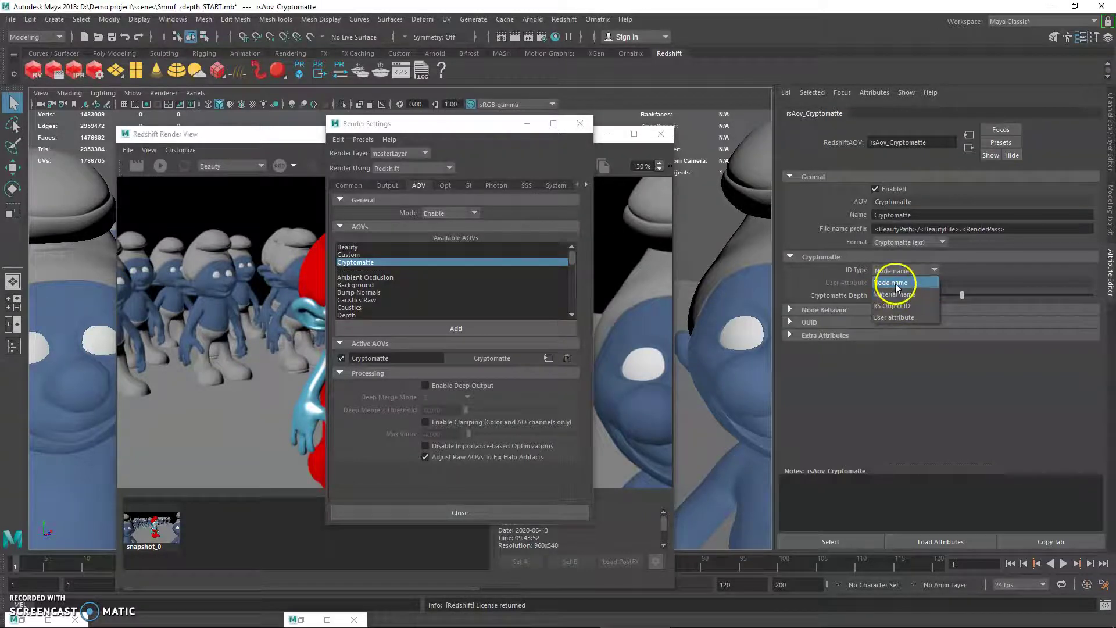
pyautogui.click(897, 286)
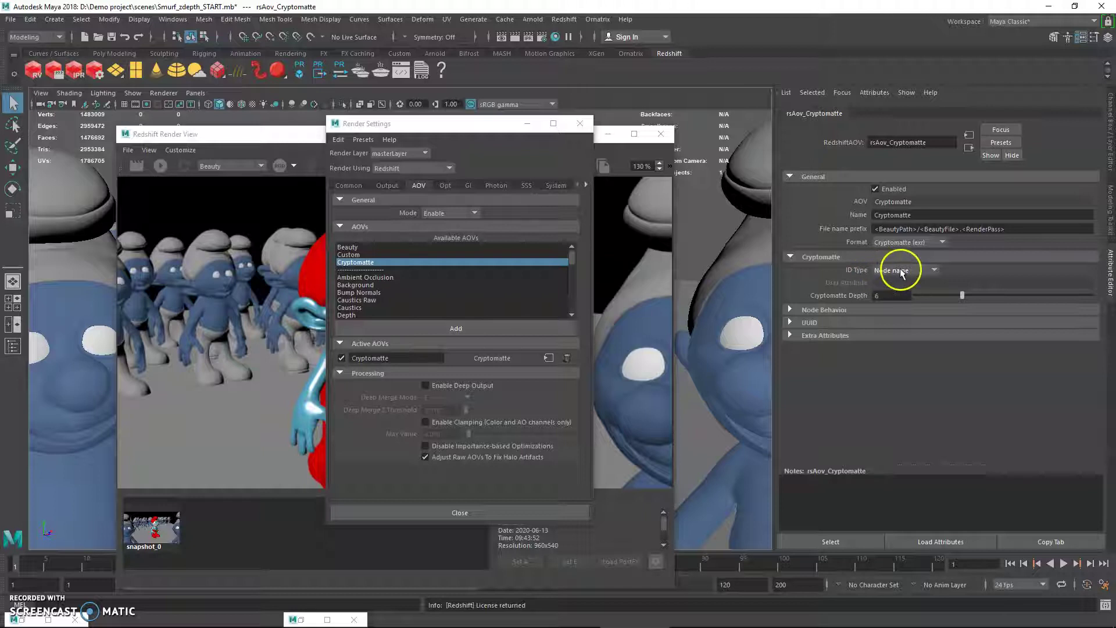
# Render the scene again and display the whole Cryptomatte pass in the Redshift Render View.
pyautogui.click(244, 143)
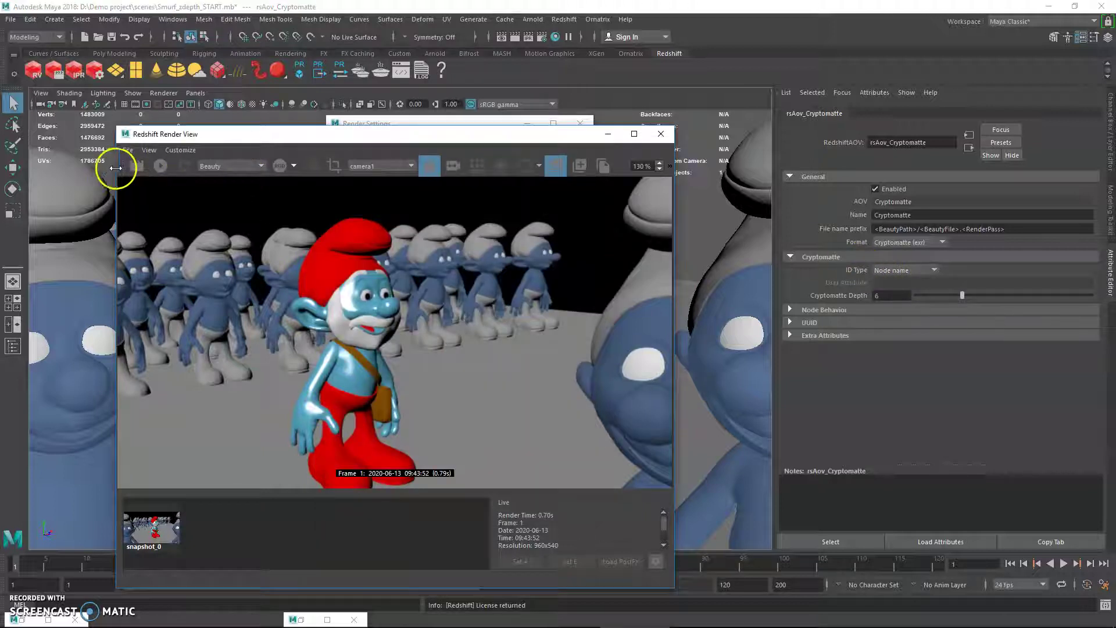
pyautogui.click(132, 165)
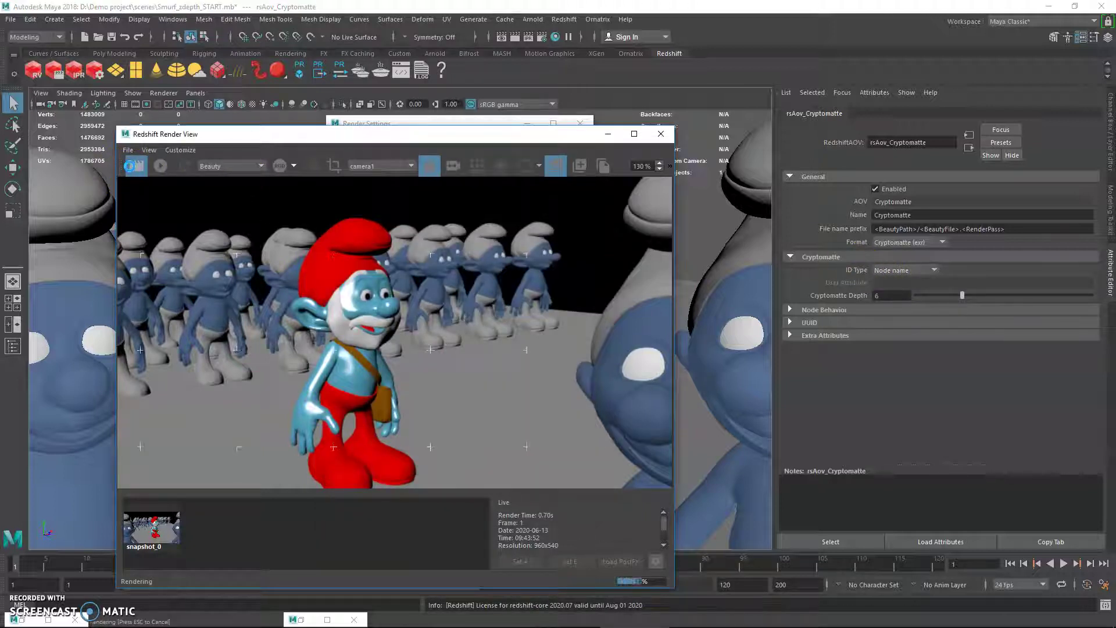
pyautogui.click(254, 169)
pyautogui.click(210, 185)
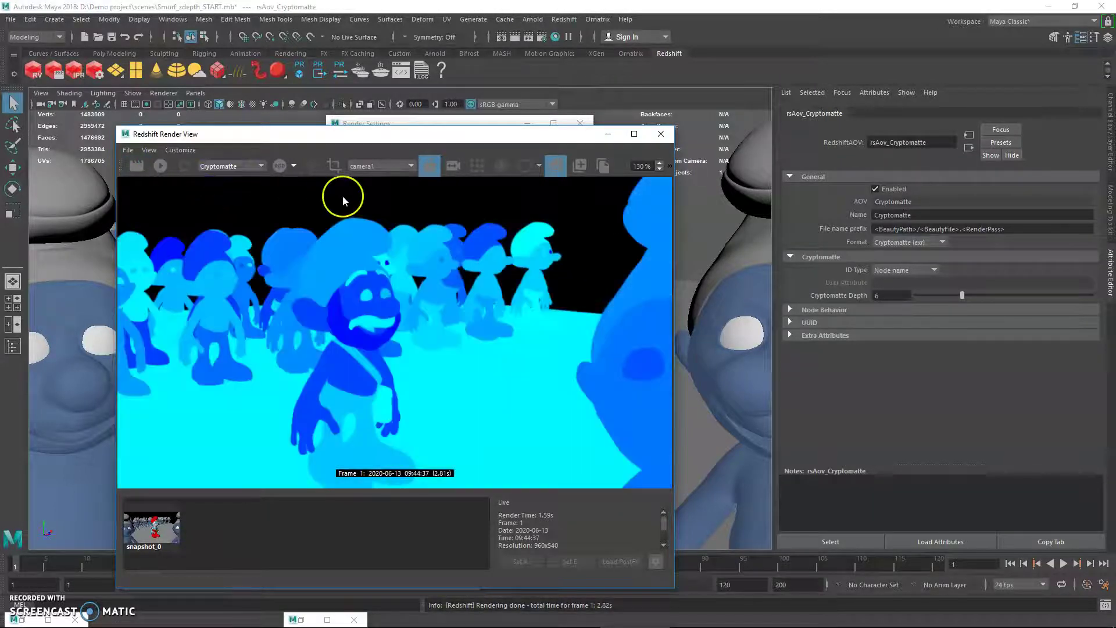
pyautogui.scroll(-2, 438, 276)
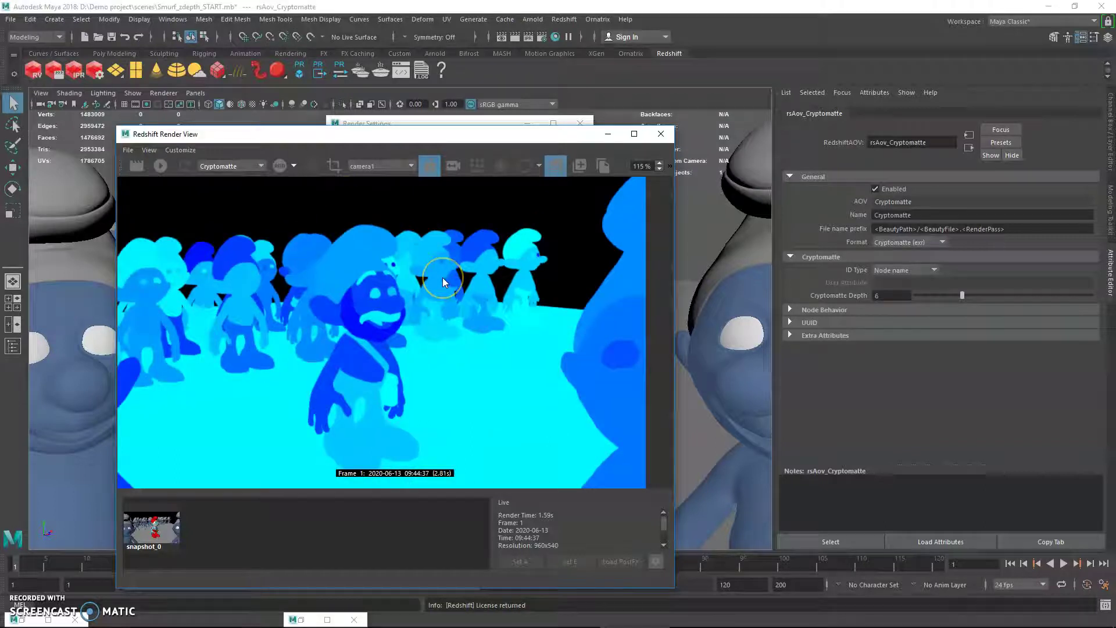
pyautogui.scroll(-1, 442, 278)
pyautogui.moveTo(291, 308); pyautogui.dragTo(401, 308, button='middle')
pyautogui.scroll(5, 377, 307)
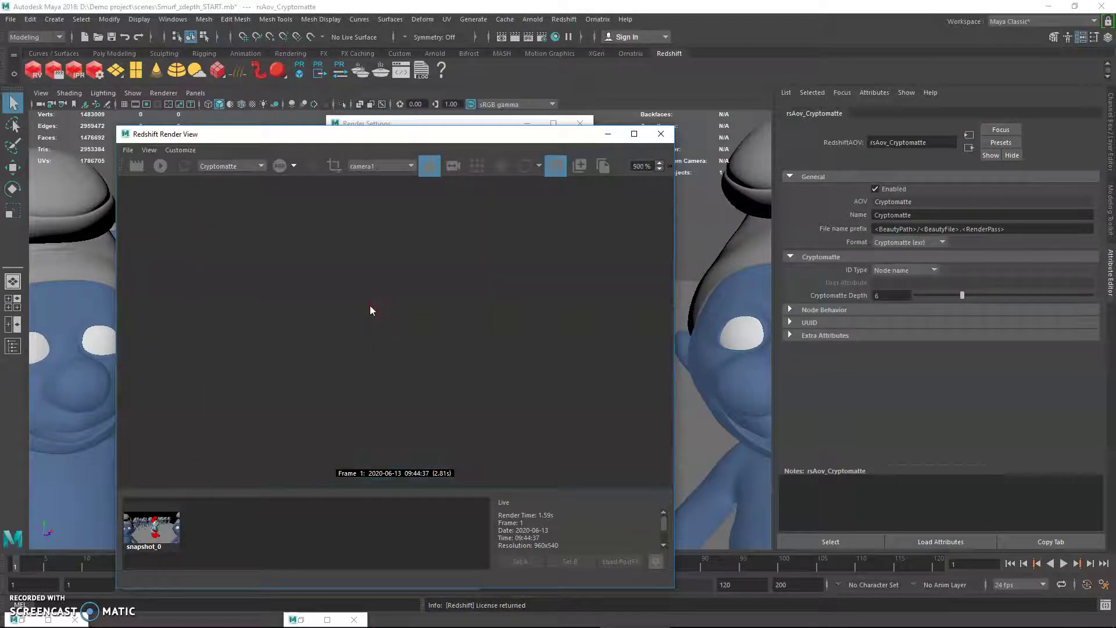
pyautogui.scroll(-5, 371, 308)
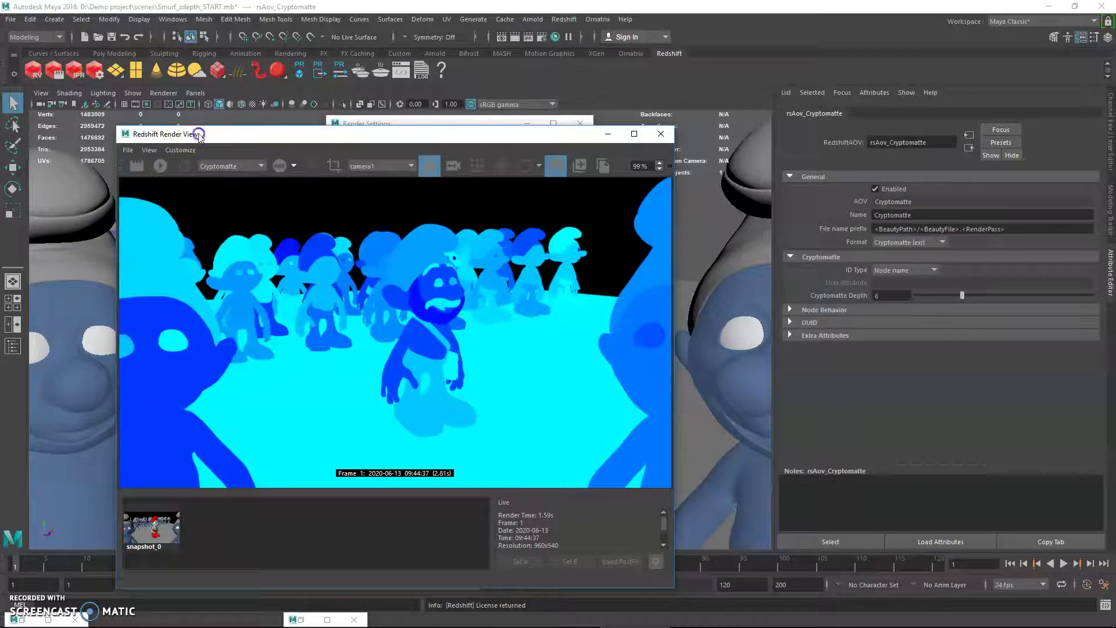
# Select the foreground smurf's hat, body and each eye in the viewport to compare them with their Cryptomatte colours.
pyautogui.moveTo(200, 134); pyautogui.dragTo(244, 155)
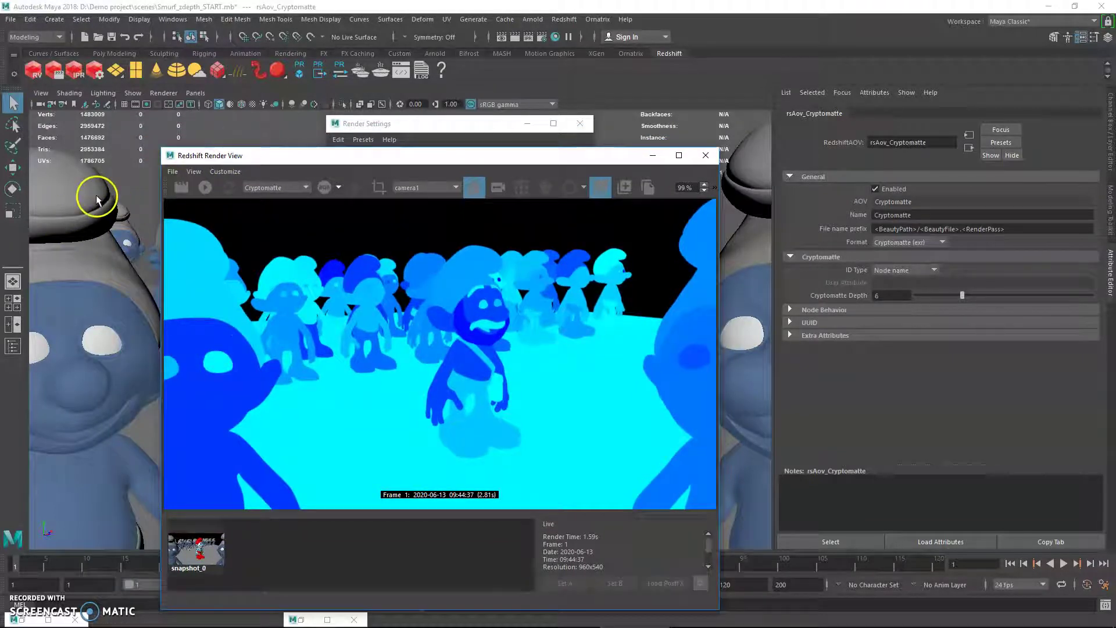
pyautogui.click(95, 197)
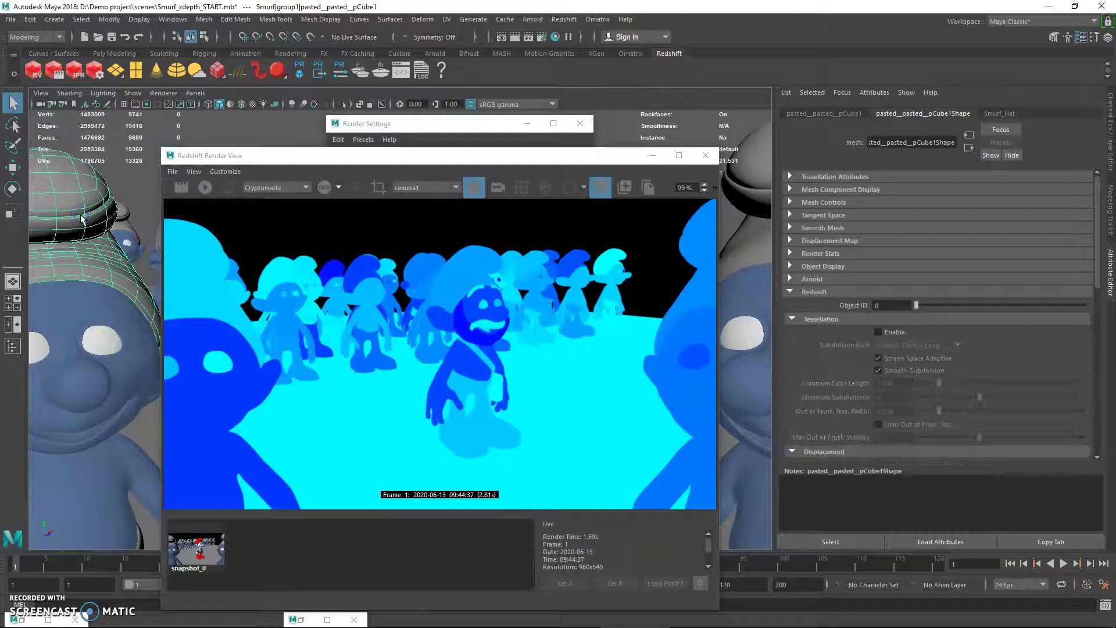
pyautogui.click(97, 311)
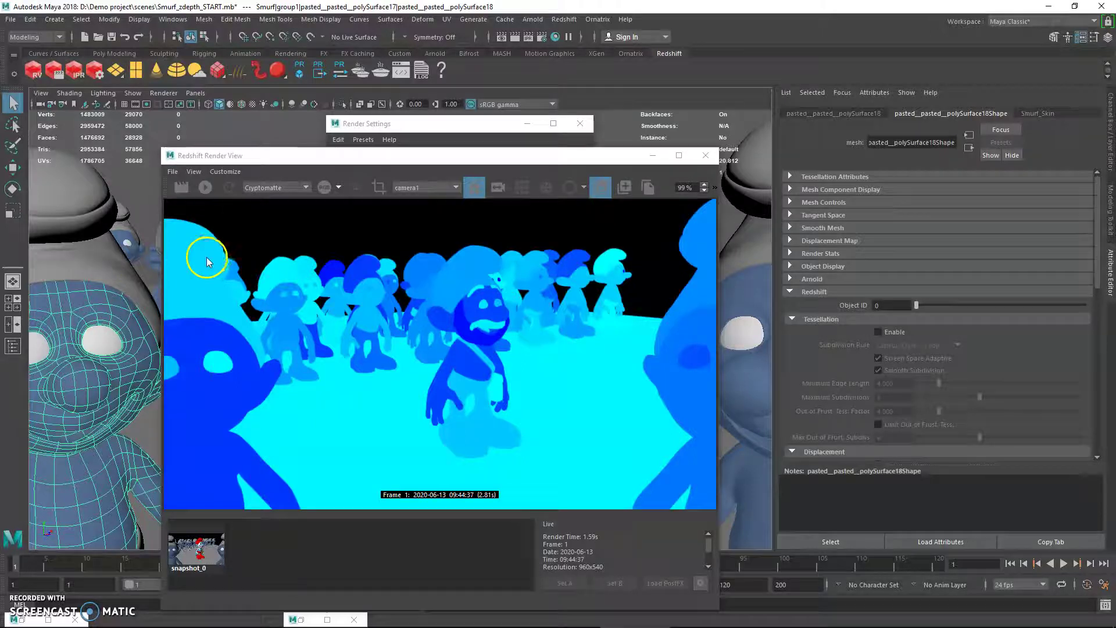
pyautogui.click(100, 343)
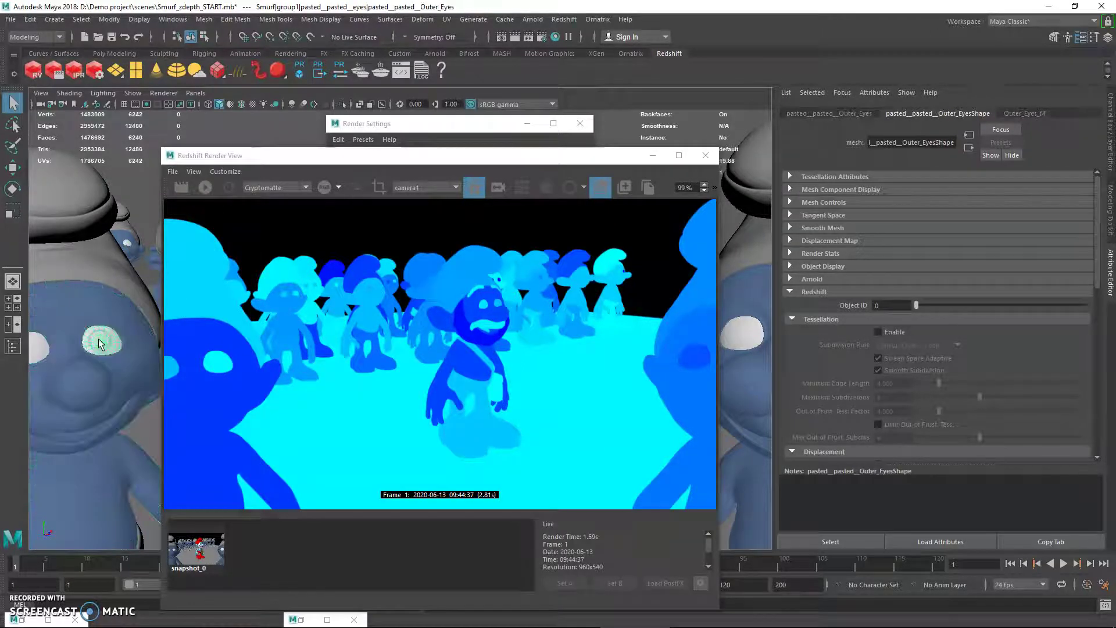
pyautogui.click(47, 349)
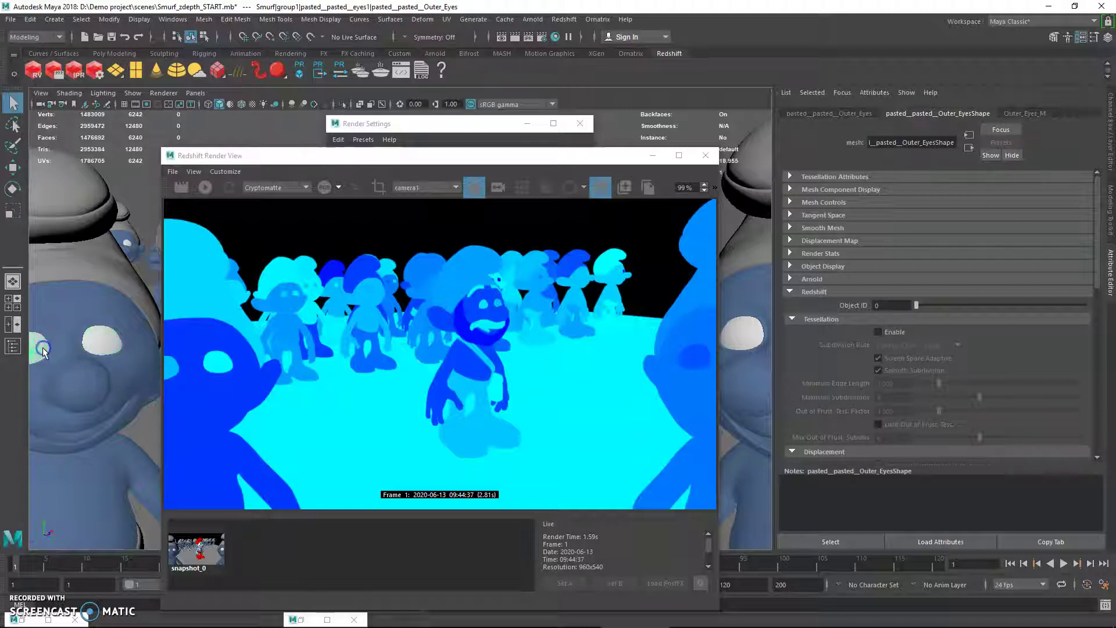
pyautogui.moveTo(195, 357)
pyautogui.mouseDown()
pyautogui.moveTo(162, 374)
pyautogui.moveTo(212, 369)
pyautogui.mouseUp()
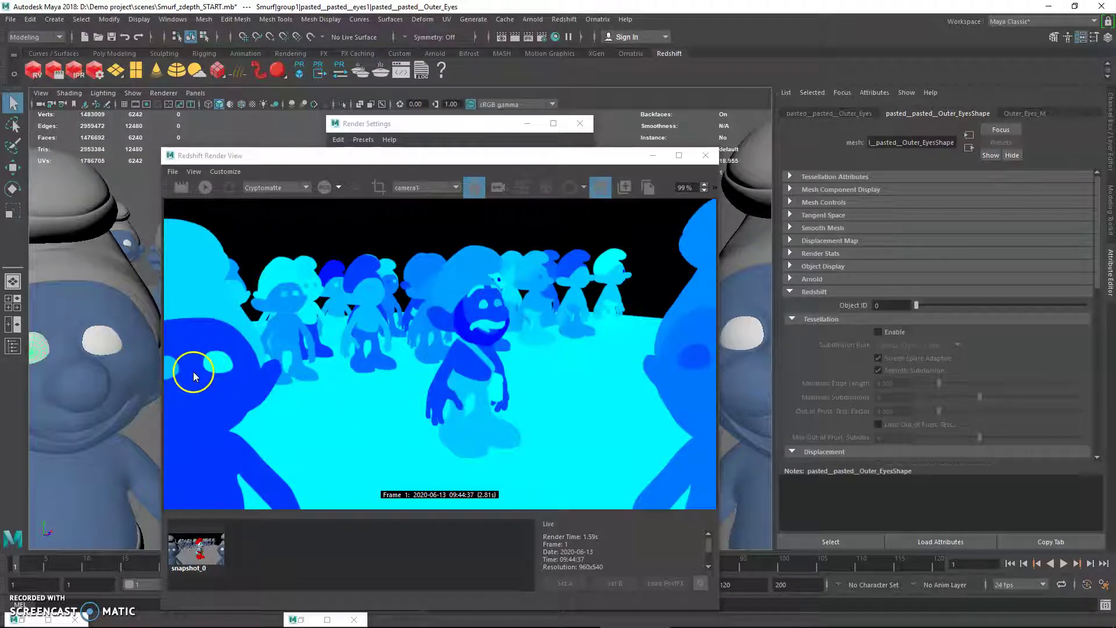
# Open the Outliner and select the cube and eye parts in the Smurf group to check their node names.
pyautogui.click(169, 19)
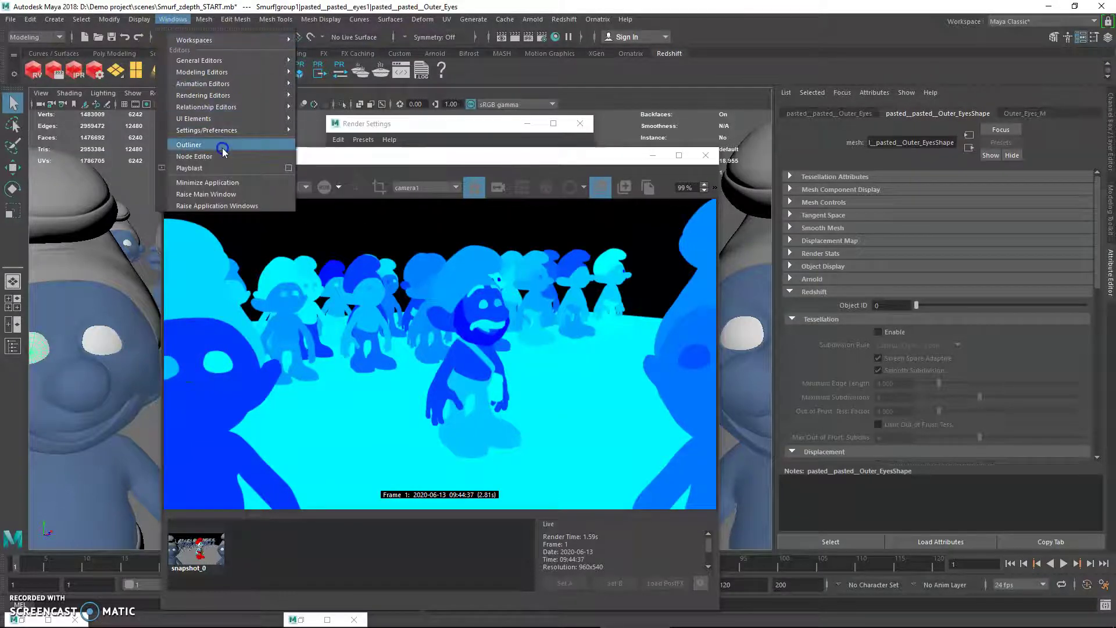
pyautogui.click(220, 146)
pyautogui.click(225, 254)
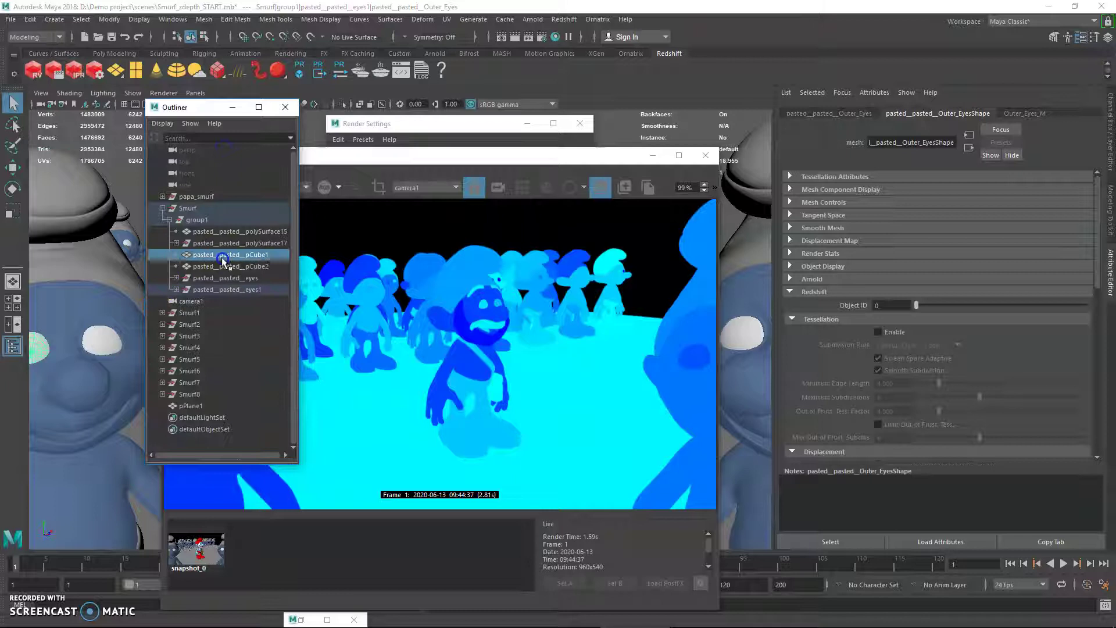
pyautogui.click(231, 266)
pyautogui.click(235, 279)
pyautogui.click(235, 288)
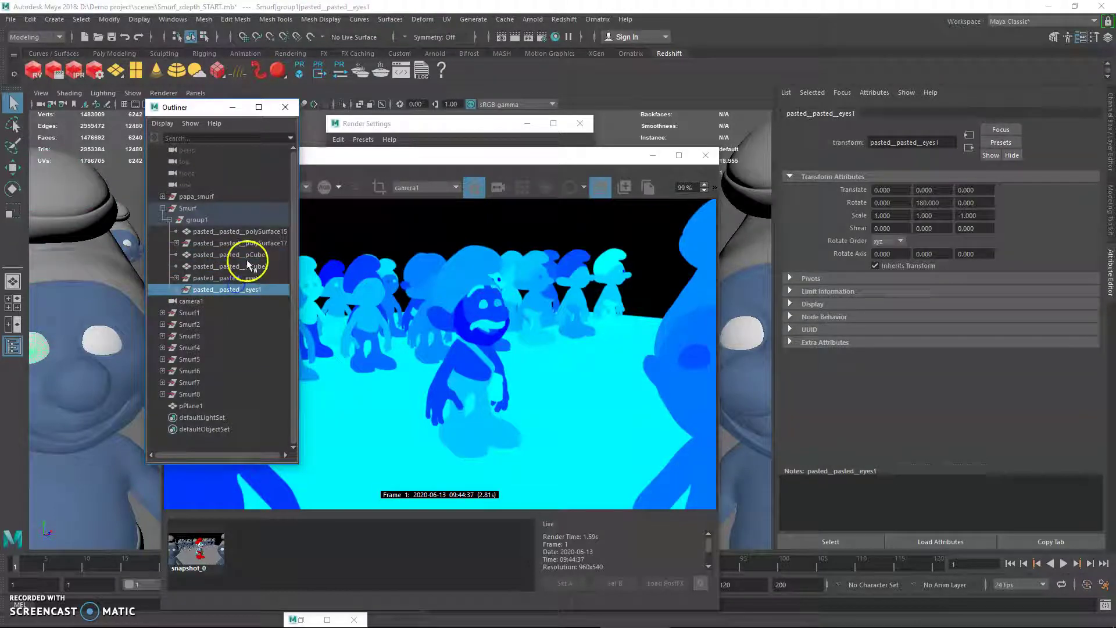
pyautogui.click(235, 265)
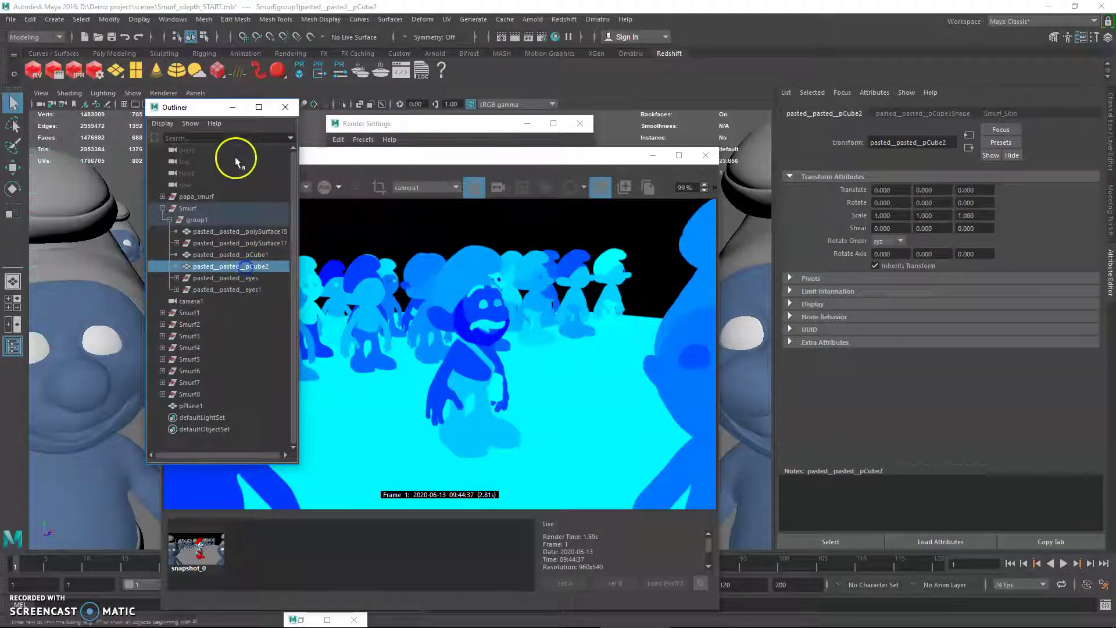
pyautogui.click(232, 107)
# Examine the background smurfs' body parts and the ground up close in the Cryptomatte pass to compare their ID colours.
pyautogui.scroll(8, 548, 317)
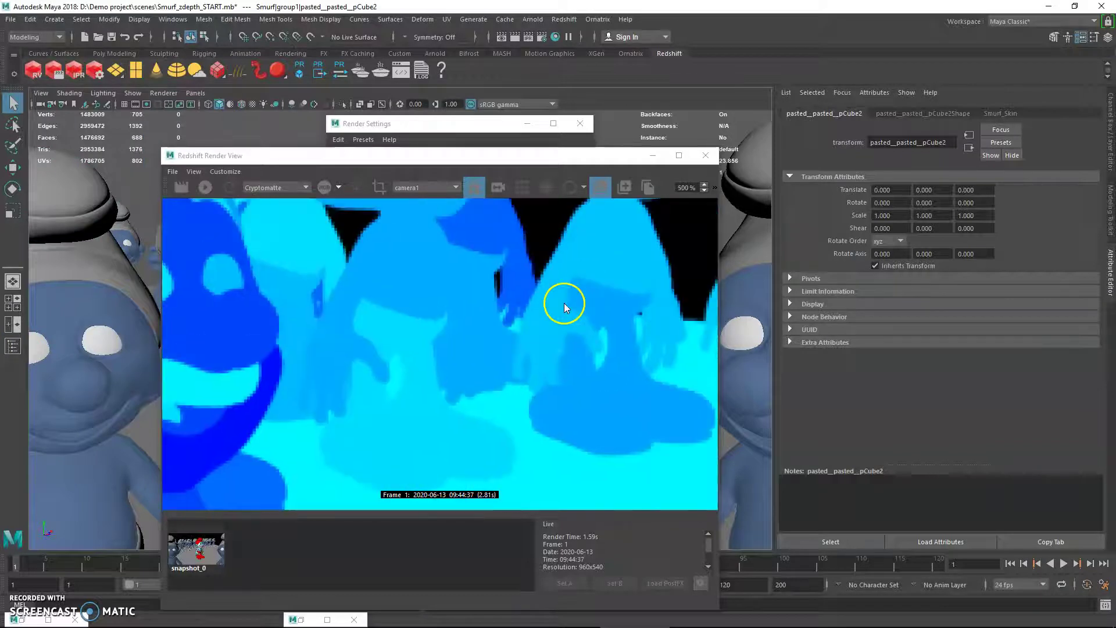
pyautogui.moveTo(327, 318); pyautogui.dragTo(355, 266)
pyautogui.scroll(-8, 590, 306)
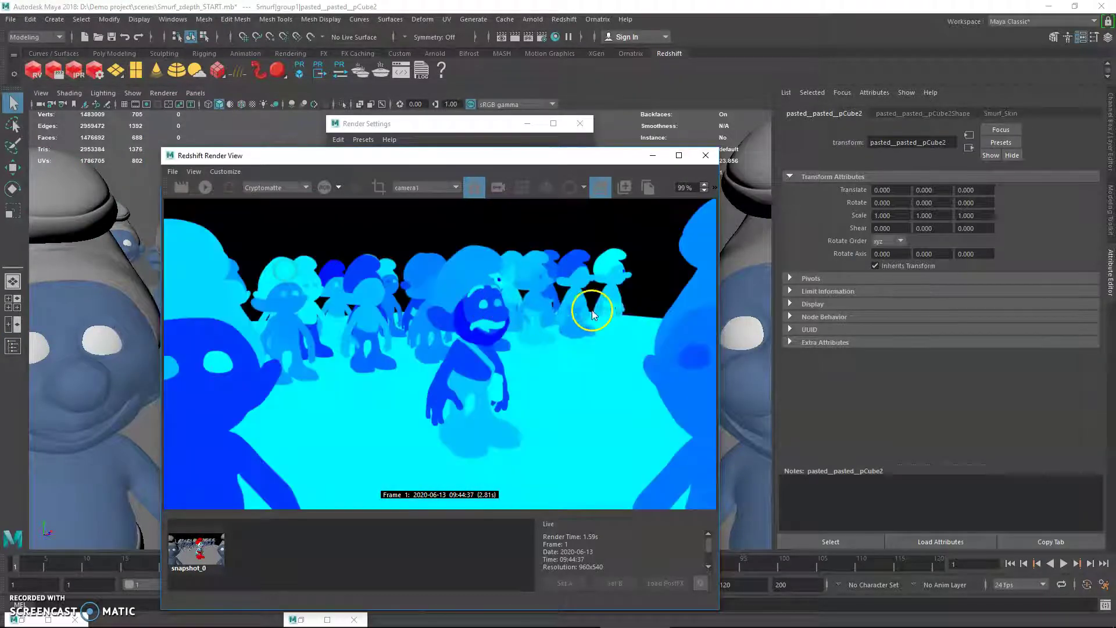
pyautogui.click(552, 346)
pyautogui.scroll(8, 577, 335)
pyautogui.click(389, 353)
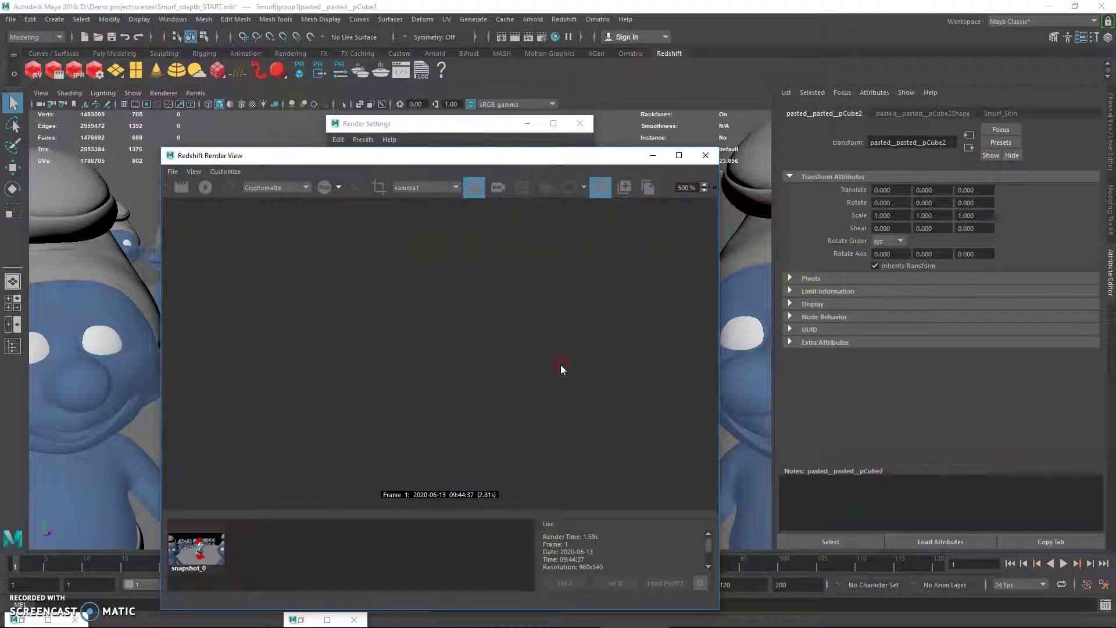
pyautogui.scroll(-8, 560, 364)
pyautogui.click(614, 315)
pyautogui.scroll(6, 615, 315)
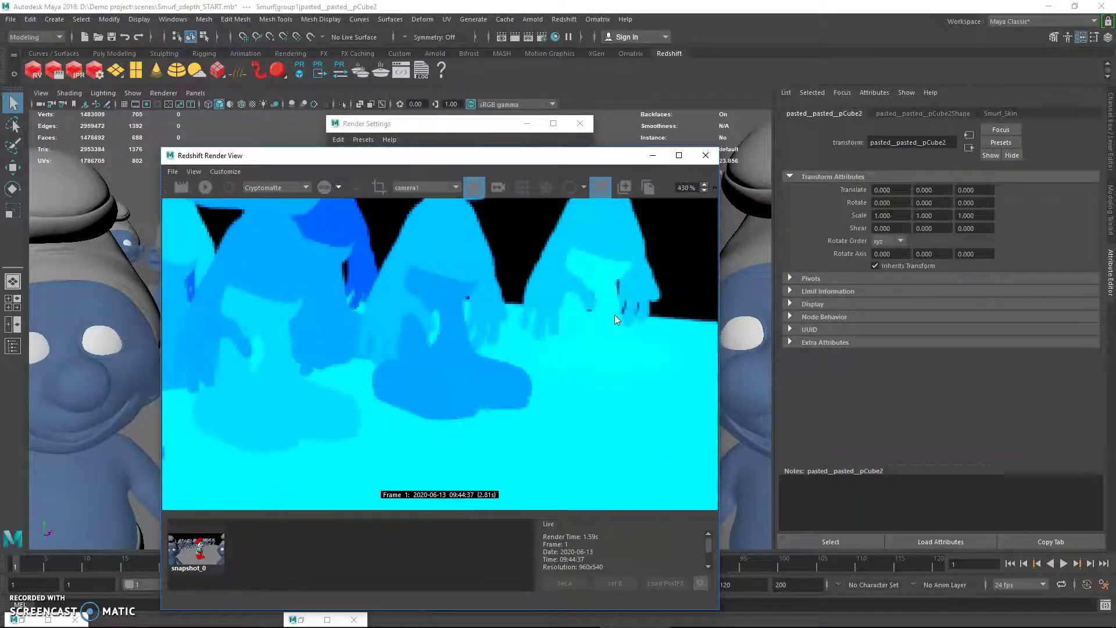
pyautogui.scroll(2, 612, 315)
pyautogui.moveTo(612, 315); pyautogui.dragTo(540, 328)
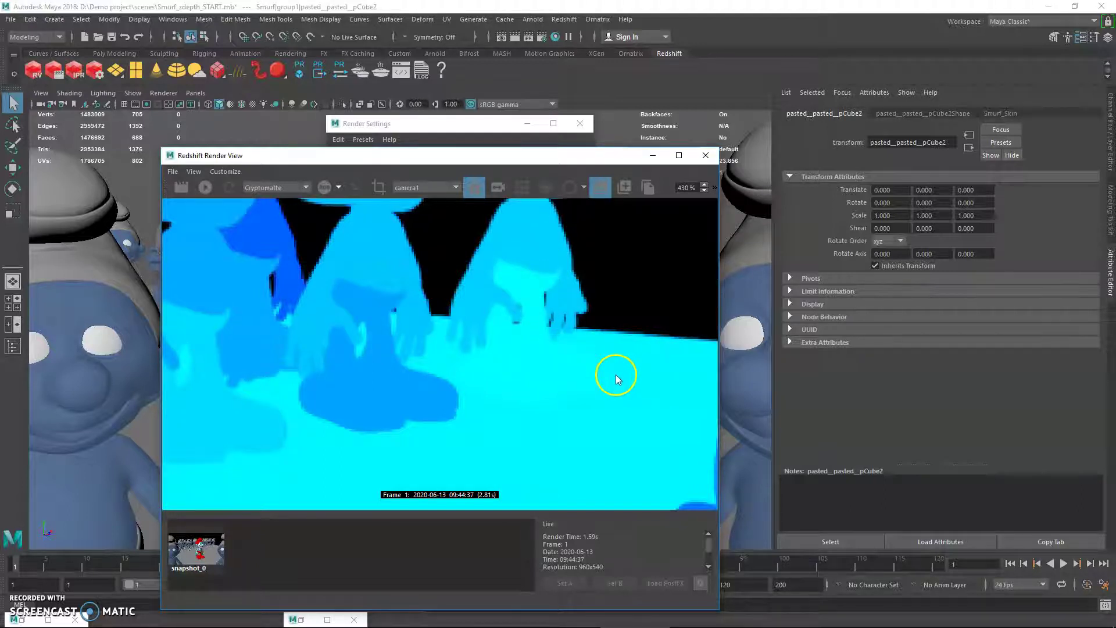
pyautogui.moveTo(615, 374); pyautogui.dragTo(330, 328, button='middle')
pyautogui.scroll(-1, 407, 363)
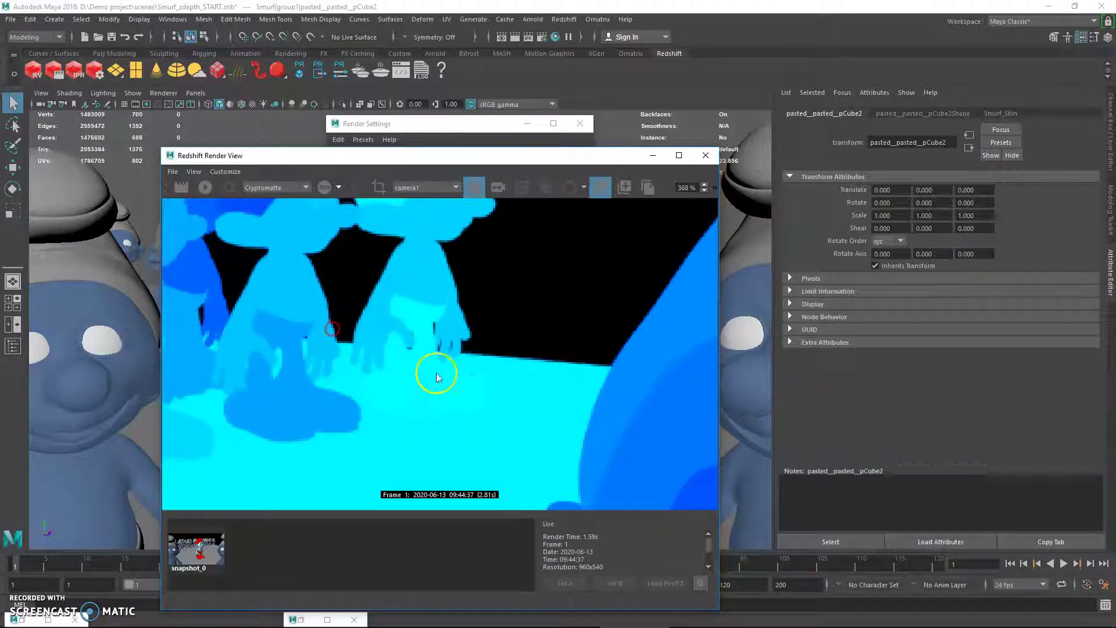
pyautogui.scroll(-3, 514, 374)
pyautogui.scroll(-2, 459, 319)
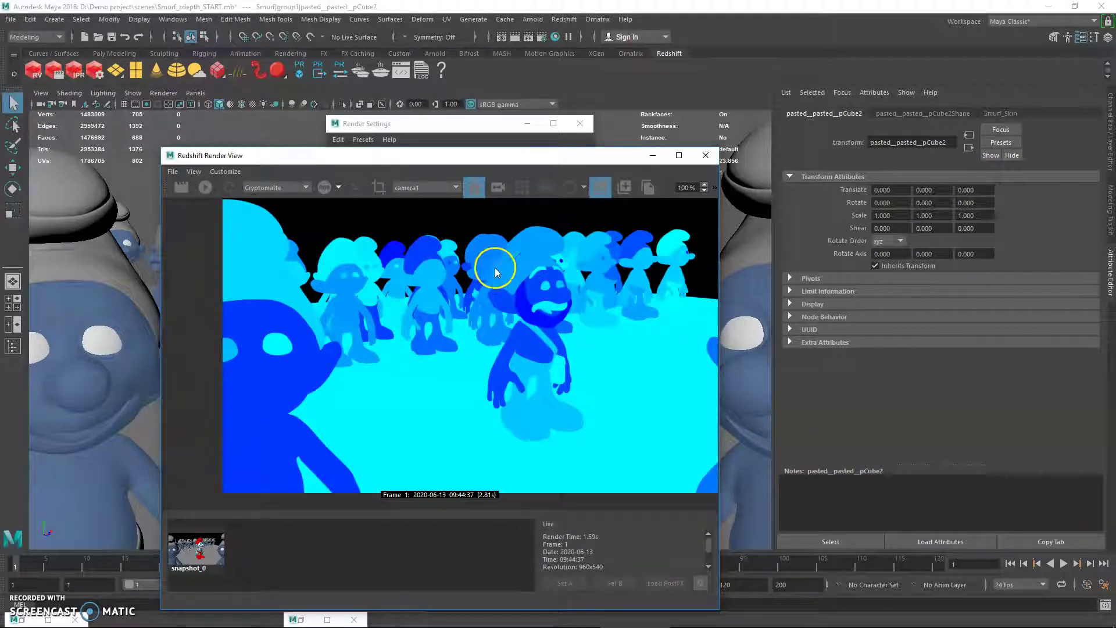
# Change the Cryptomatte AOV's ID type to Material name and render the scene again.
pyautogui.click(478, 124)
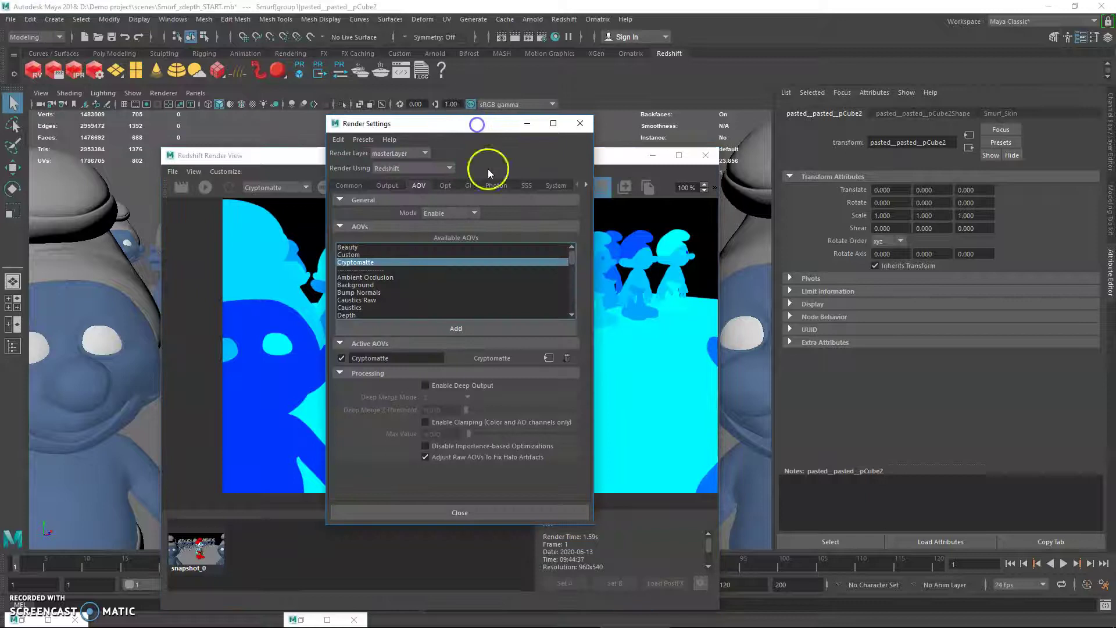
pyautogui.click(547, 357)
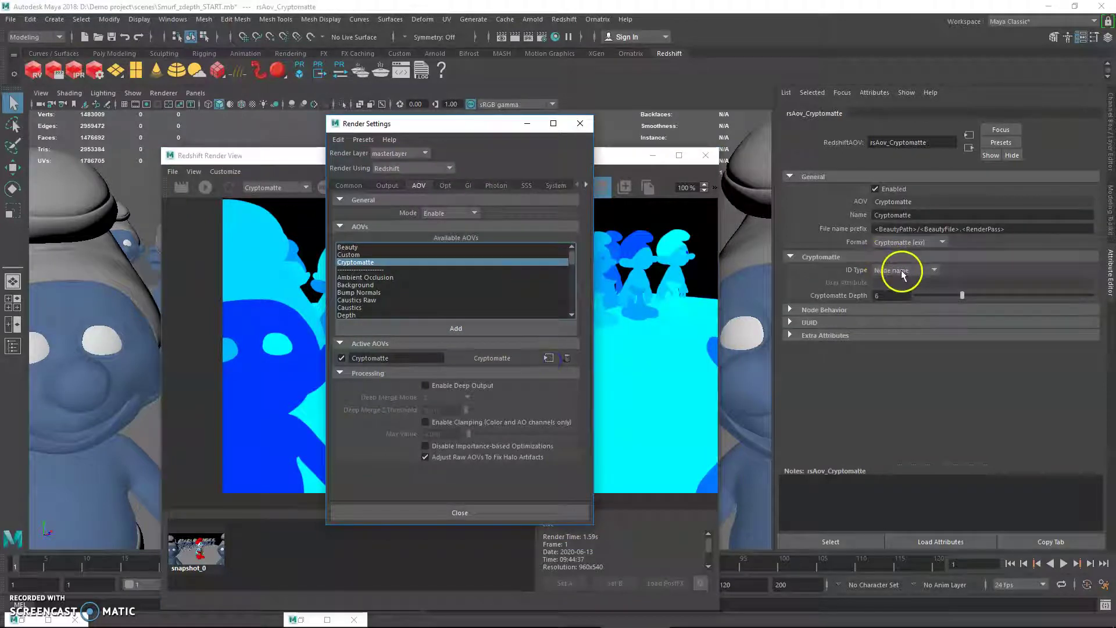
pyautogui.click(490, 557)
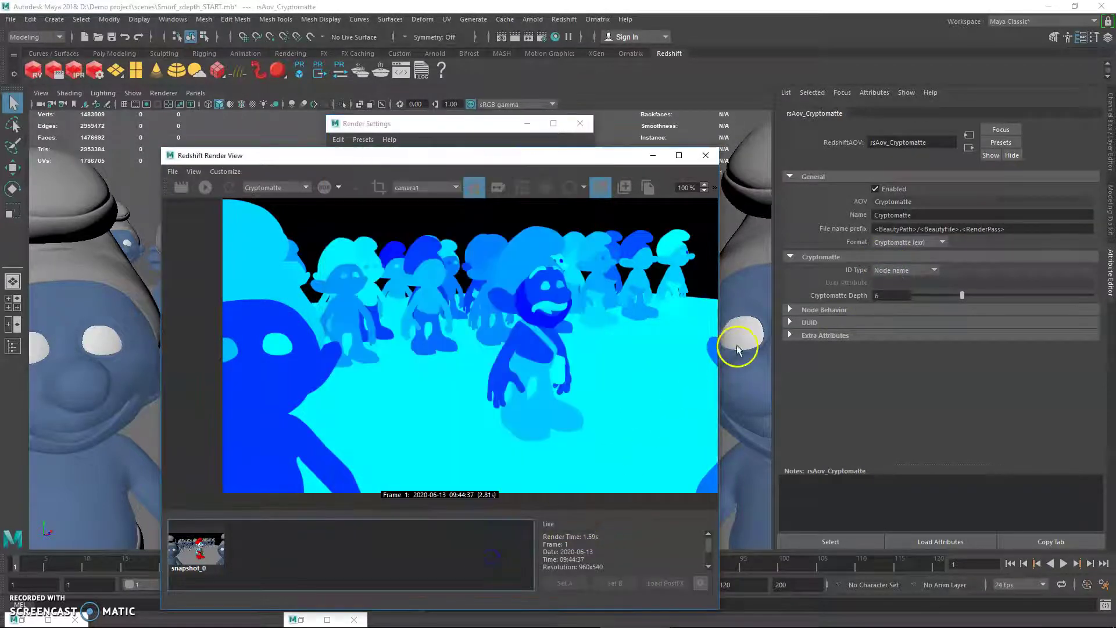
pyautogui.click(893, 269)
pyautogui.click(881, 294)
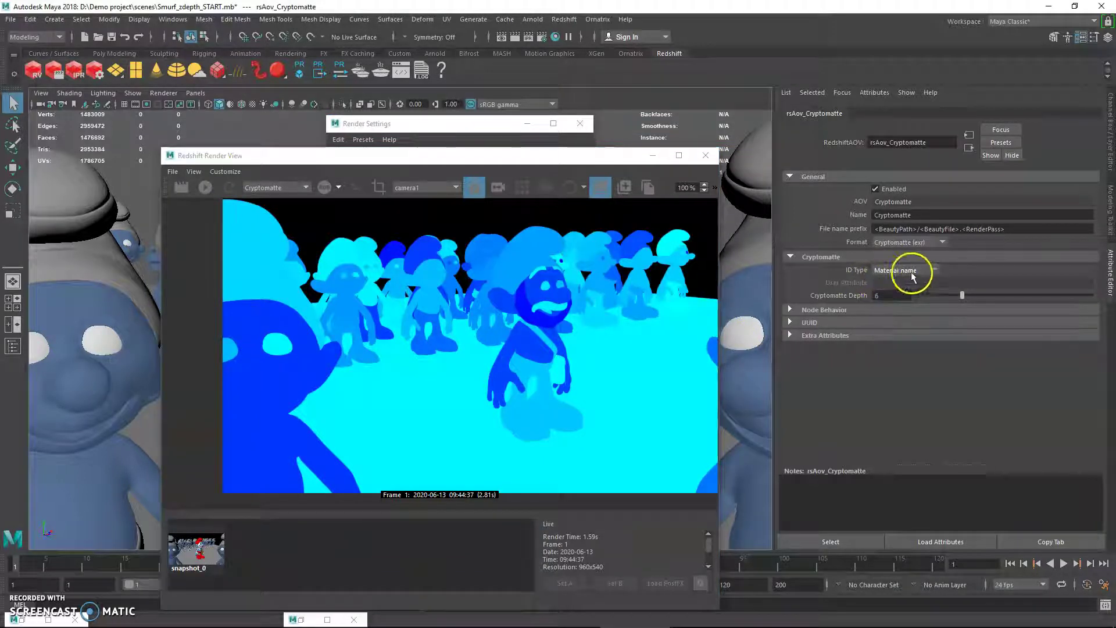
pyautogui.click(174, 189)
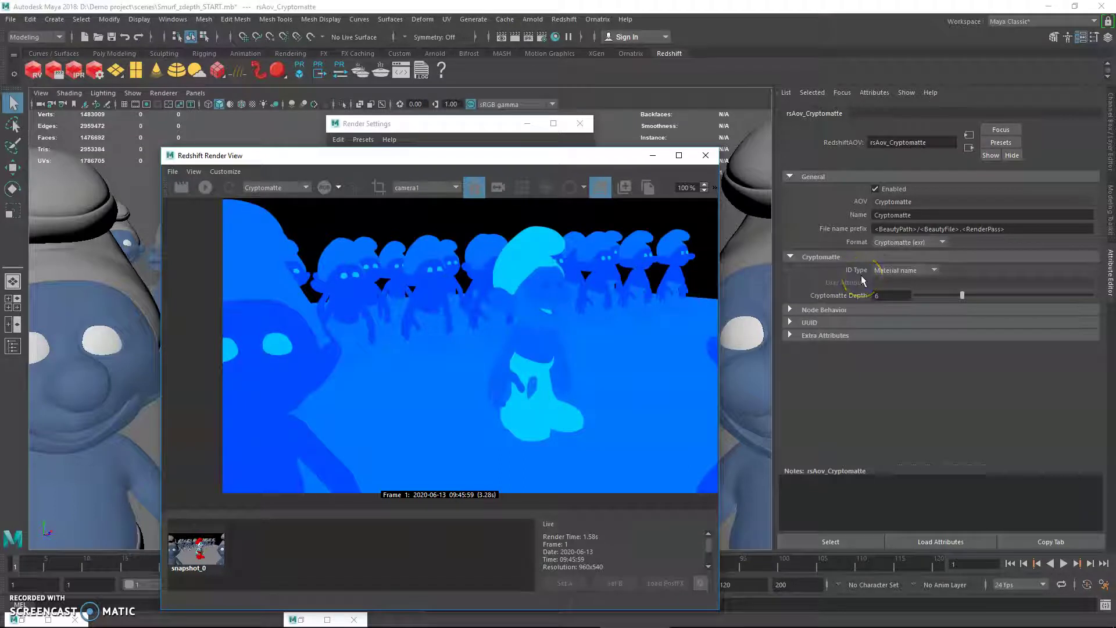
# Select the red smurf's hat and pants together, and the moustache, to compare their materials with the Cryptomatte colours.
pyautogui.click(501, 141)
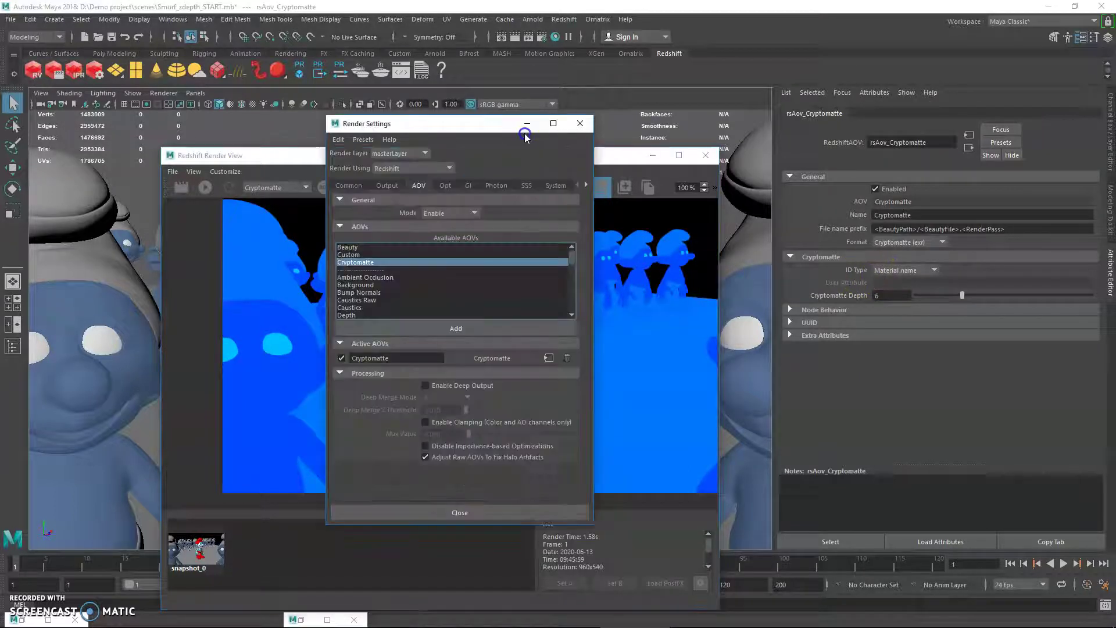
pyautogui.click(529, 127)
pyautogui.moveTo(468, 155); pyautogui.dragTo(330, 365)
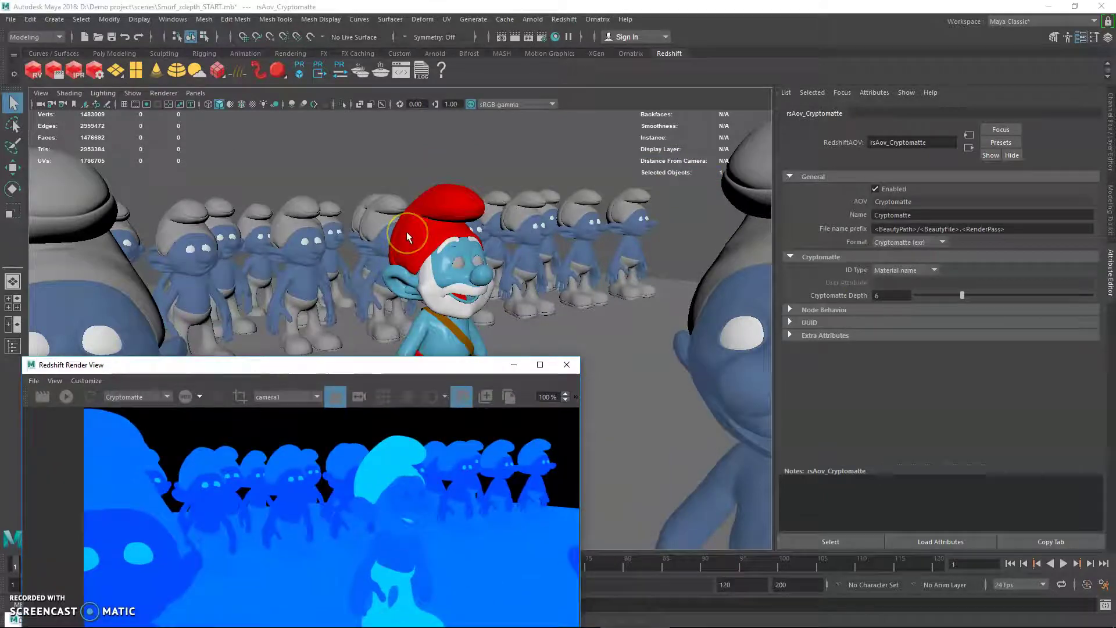
pyautogui.moveTo(418, 362); pyautogui.dragTo(303, 430)
pyautogui.click(411, 259)
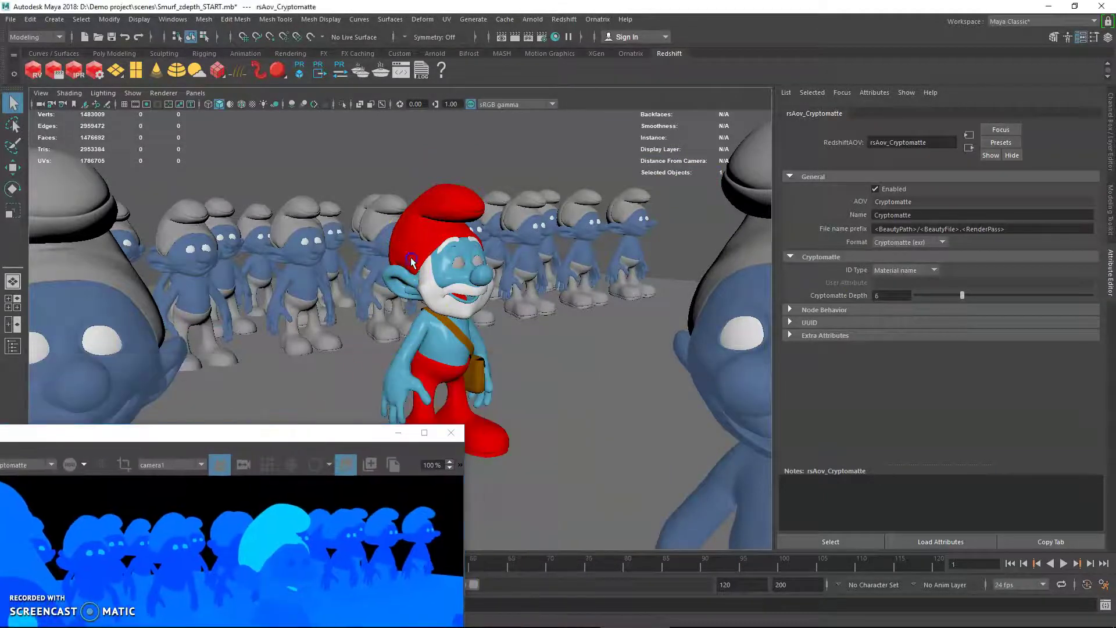
pyautogui.keyDown('shift'); pyautogui.click(426, 367); pyautogui.keyUp('shift')
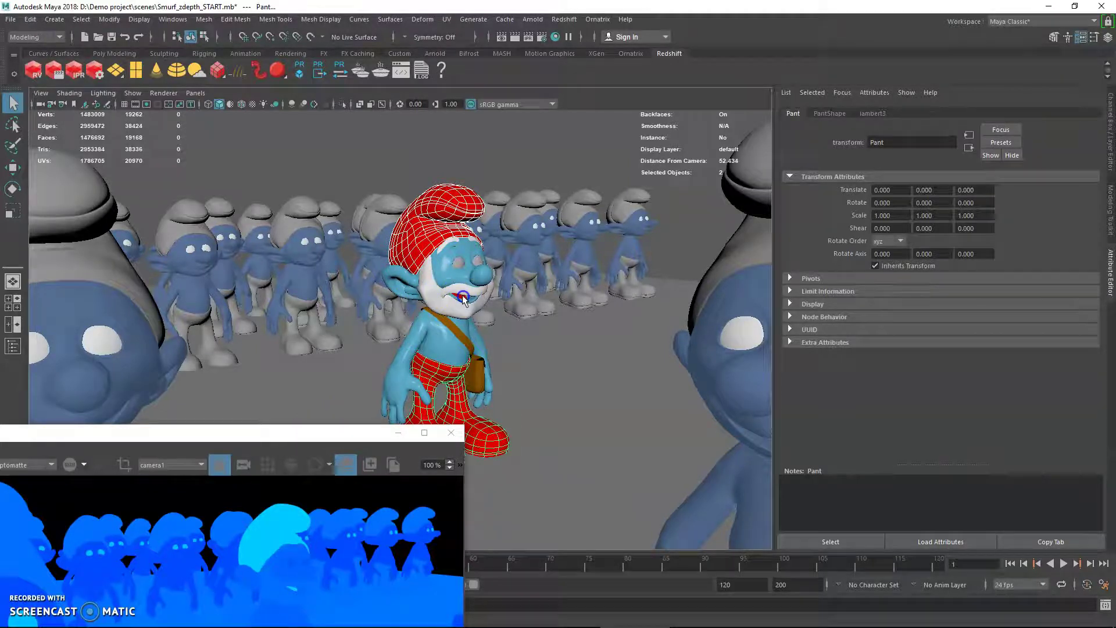
pyautogui.click(463, 297)
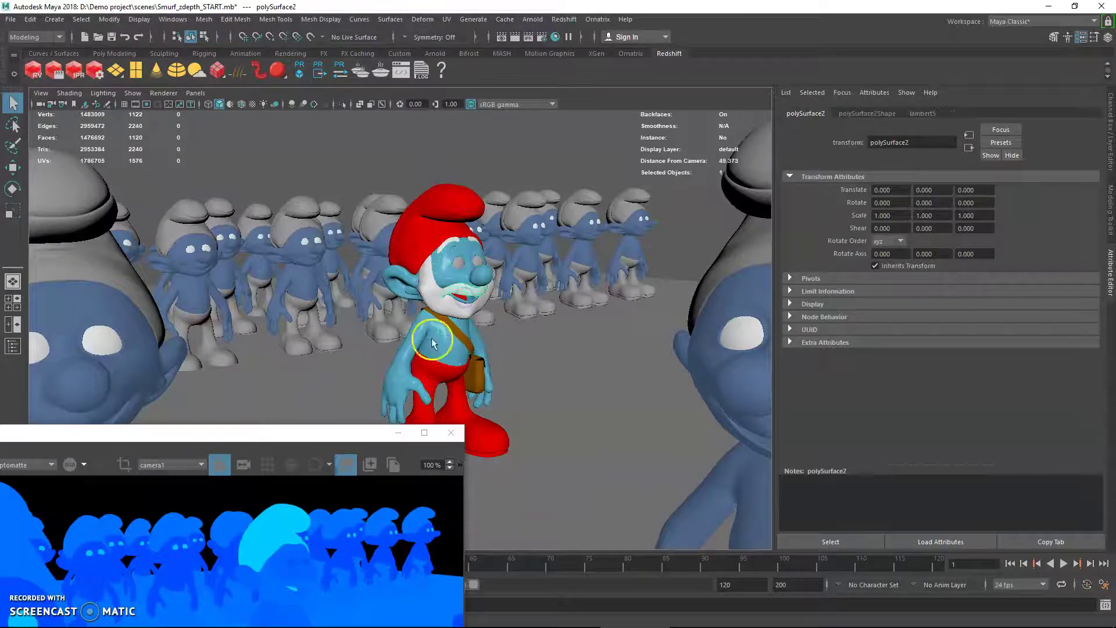
# Select the hats and bodies of the background smurfs in the viewport to compare their shared materials with the Cryptomatte pass.
pyautogui.moveTo(349, 430); pyautogui.dragTo(222, 167)
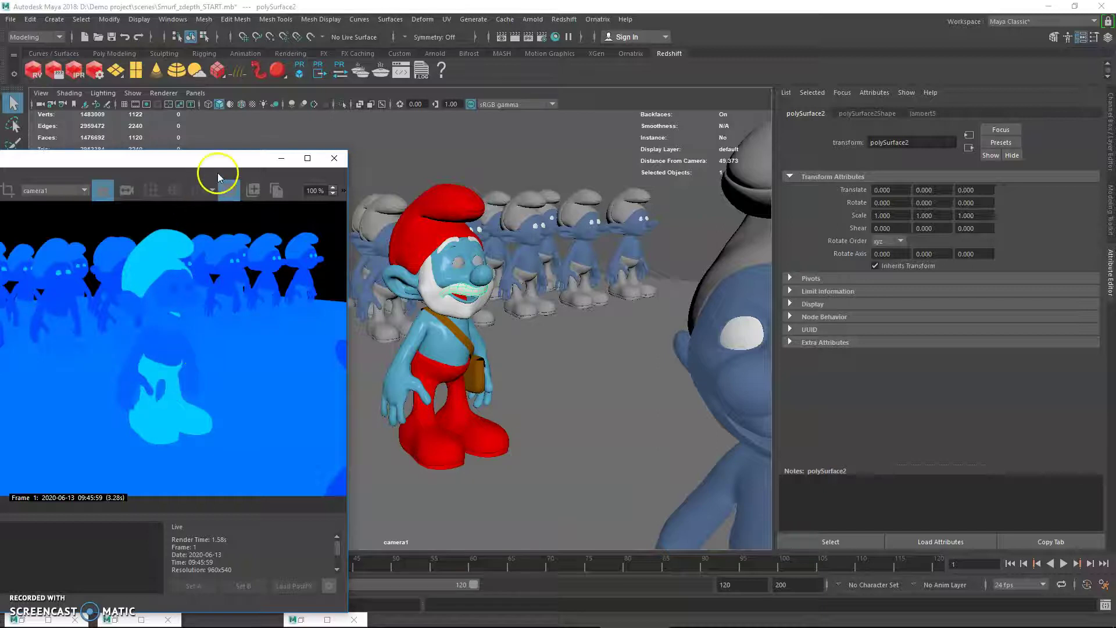
pyautogui.click(549, 256)
pyautogui.click(526, 253)
pyautogui.click(532, 204)
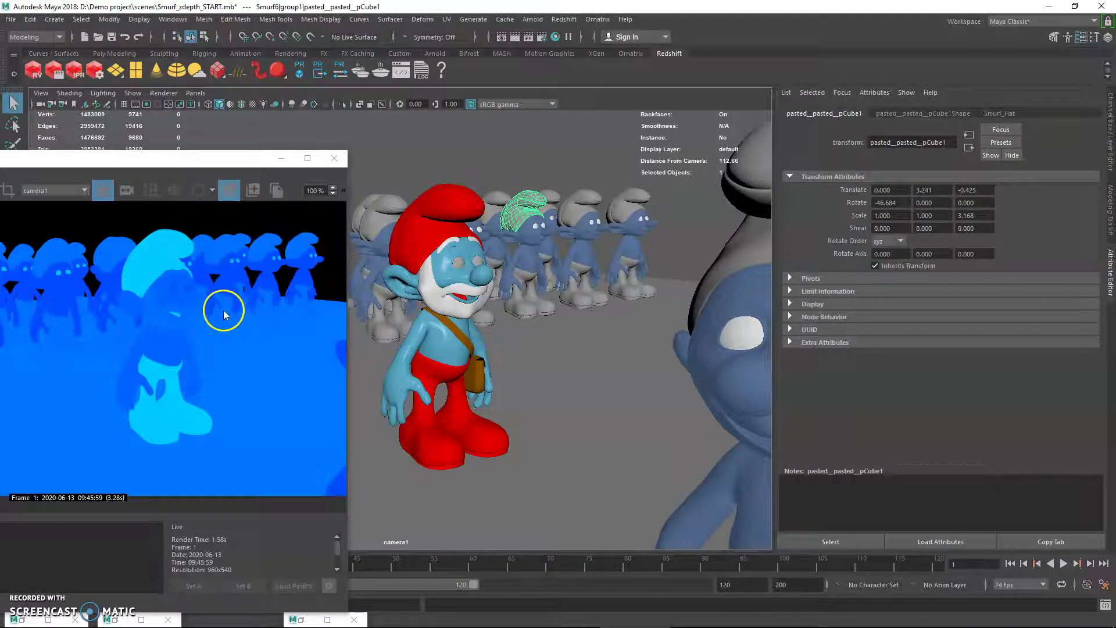
pyautogui.click(527, 266)
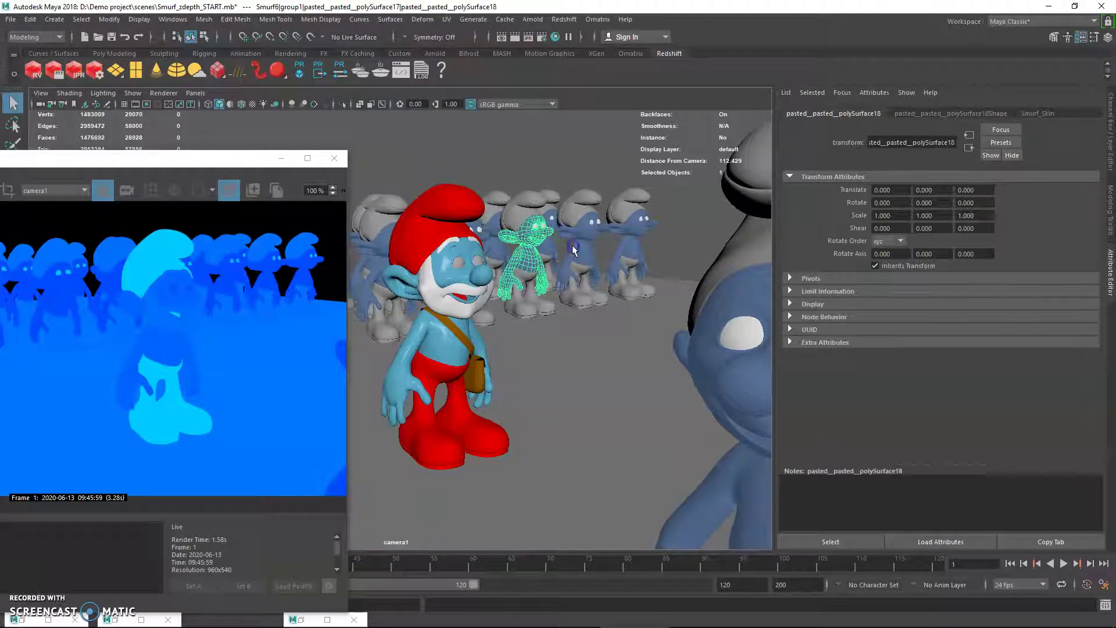
pyautogui.click(574, 249)
pyautogui.click(628, 247)
pyautogui.click(573, 247)
pyautogui.click(214, 163)
pyautogui.moveTo(214, 163); pyautogui.dragTo(308, 176)
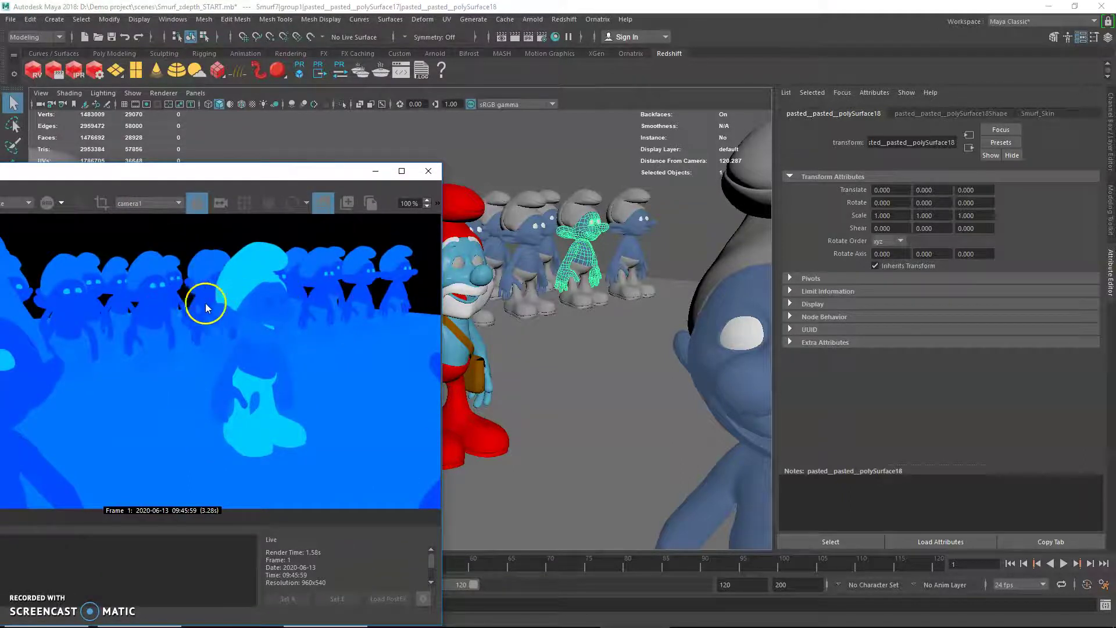
# Bring the Redshift Render View back into full view and open the render settings with the active Cryptomatte AOV.
pyautogui.moveTo(233, 171); pyautogui.dragTo(491, 124)
pyautogui.click(541, 36)
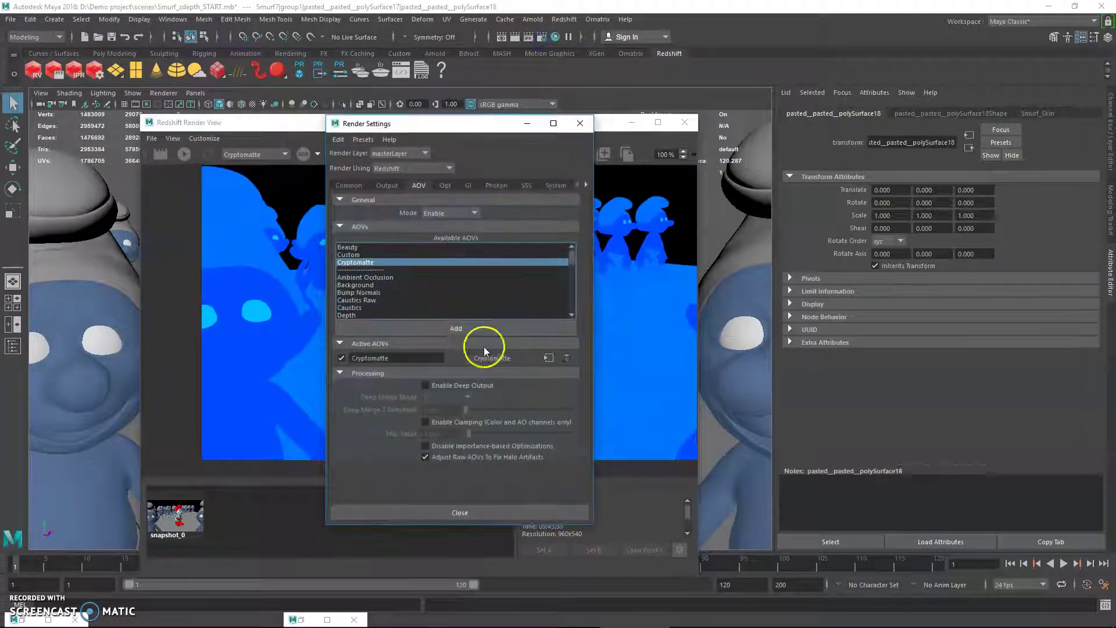
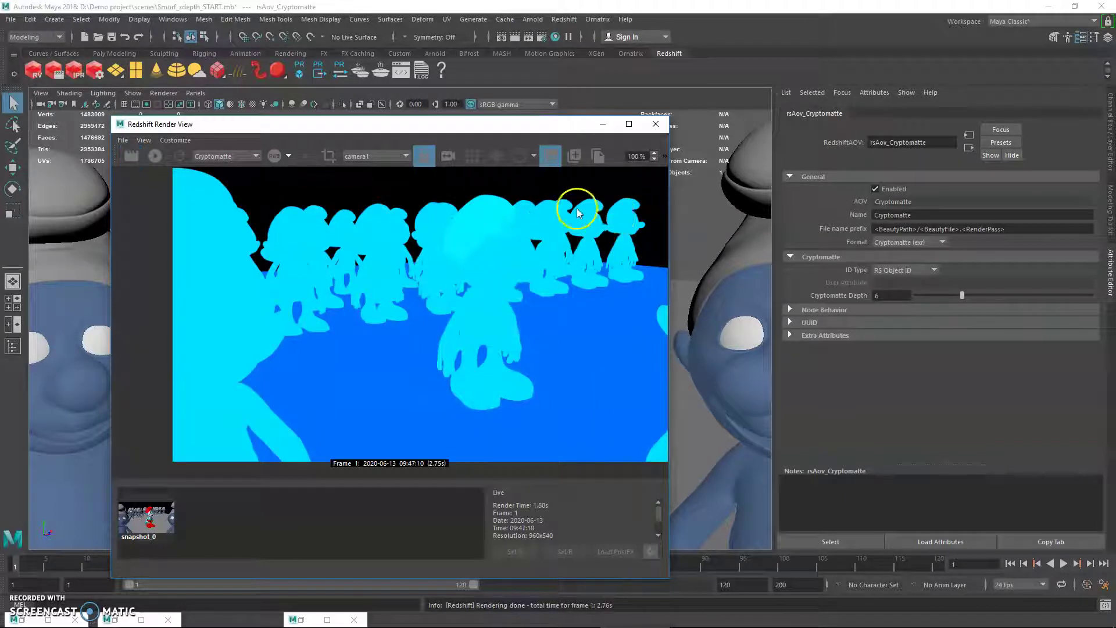
# Select the red smurf's hat and set its Redshift Object ID to 0.
pyautogui.moveTo(527, 128); pyautogui.dragTo(390, 324)
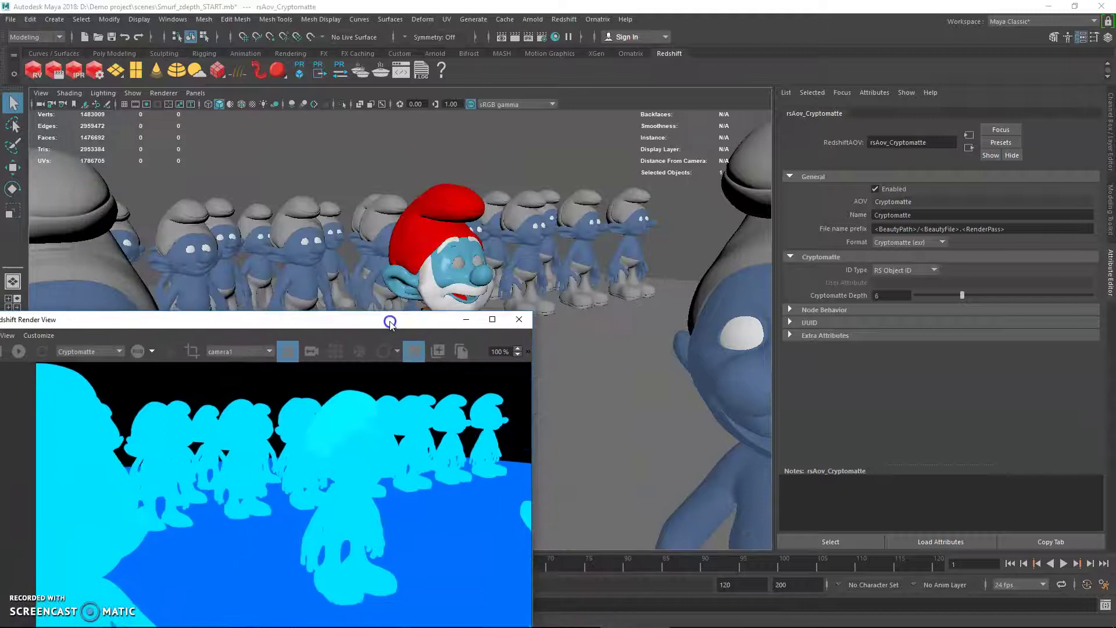
pyautogui.click(439, 222)
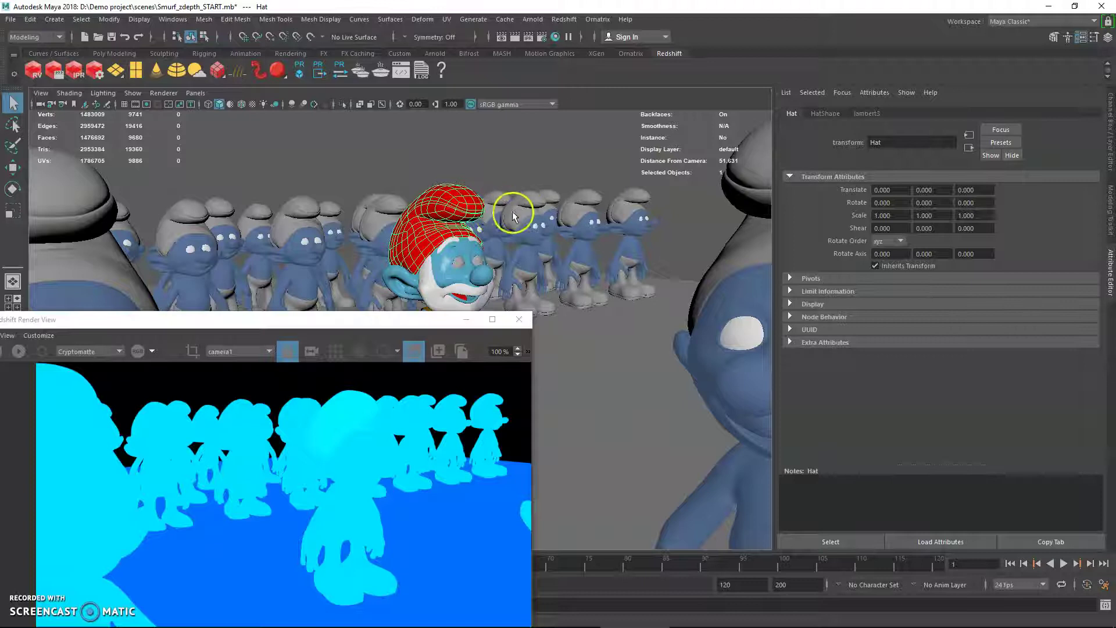
pyautogui.click(821, 114)
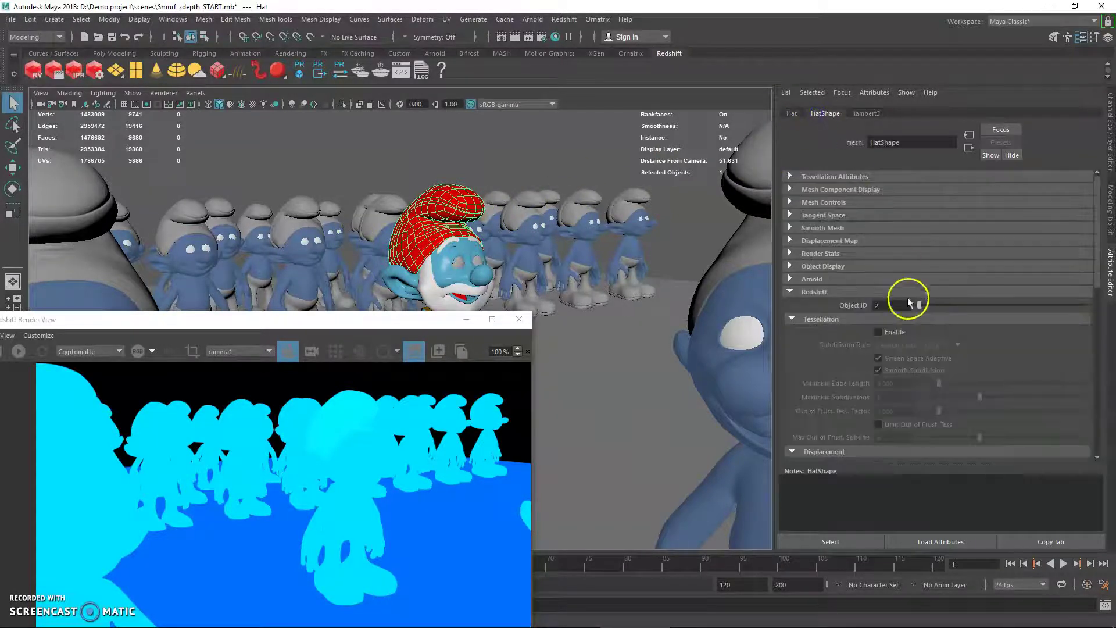
pyautogui.write('0')
pyautogui.press('Return')
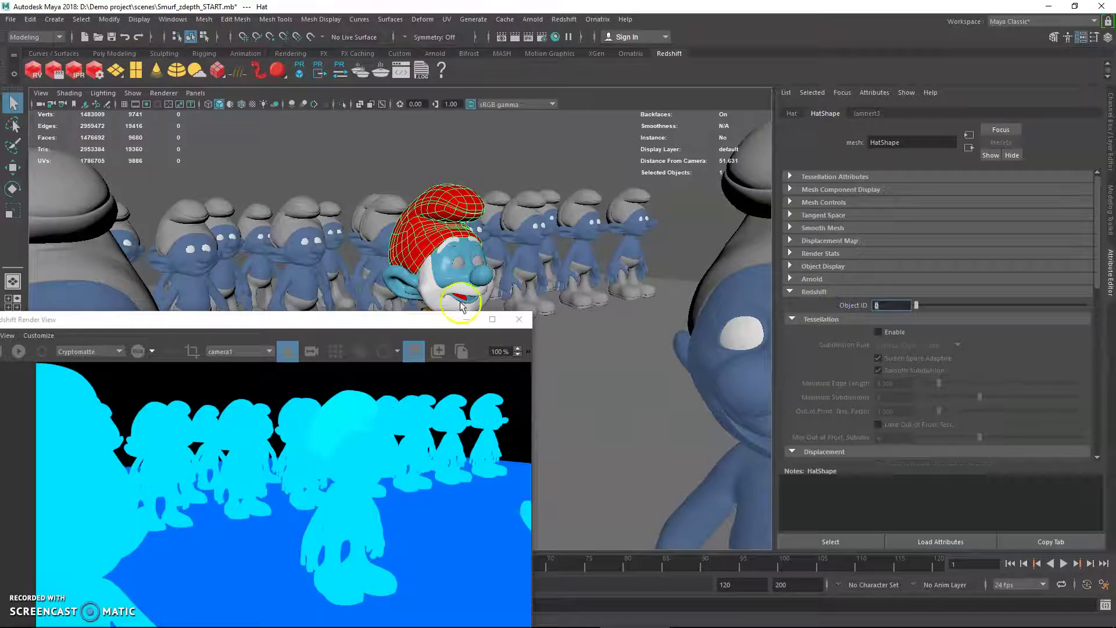
# Set the ground plane's Redshift Object ID to 0 and render the Cryptomatte pass again.
pyautogui.moveTo(378, 319); pyautogui.dragTo(298, 108)
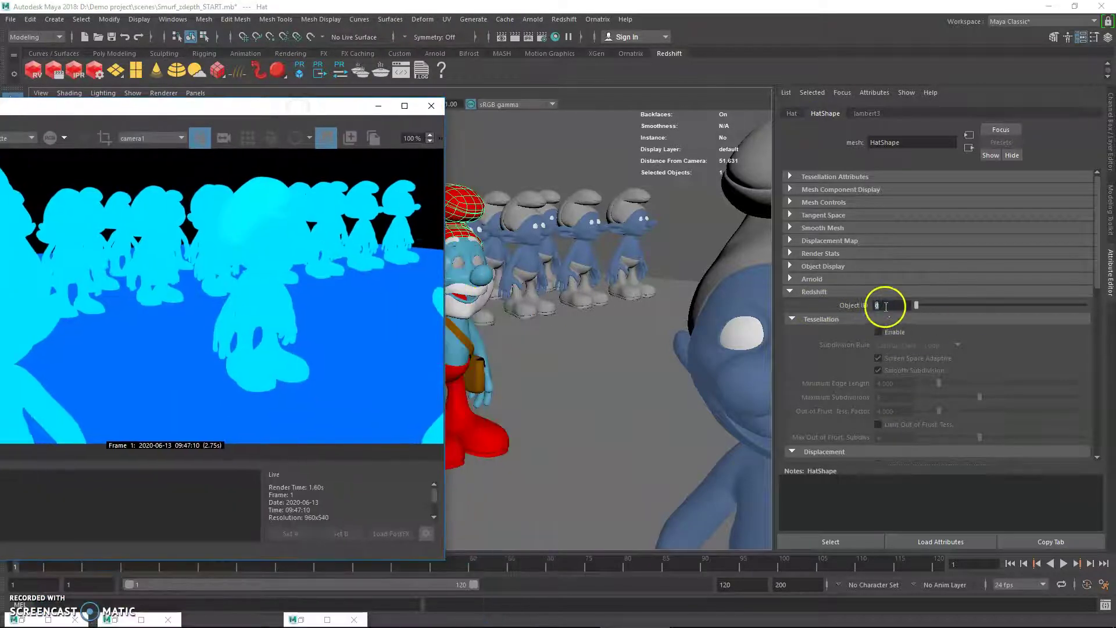
pyautogui.click(615, 363)
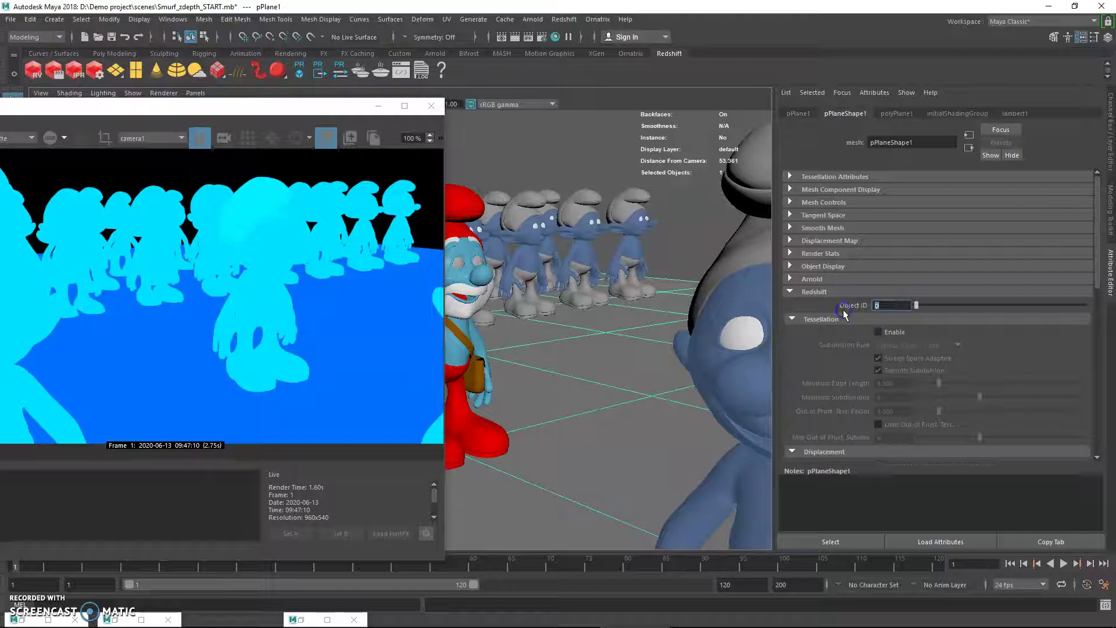
pyautogui.moveTo(183, 106); pyautogui.dragTo(369, 149)
pyautogui.click(96, 182)
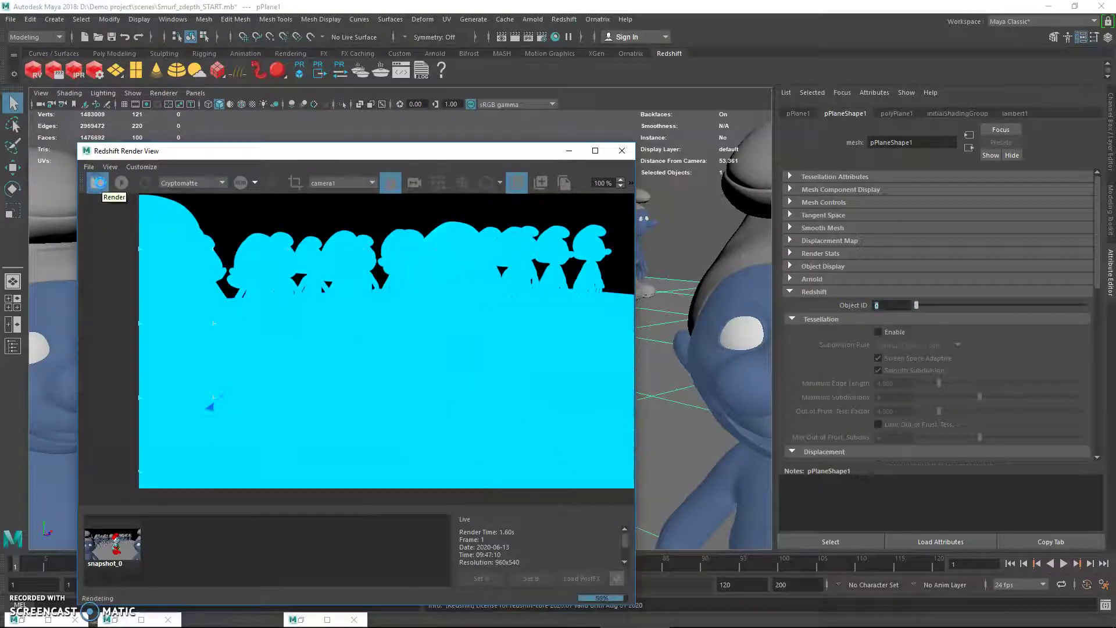
pyautogui.moveTo(529, 150); pyautogui.dragTo(430, 228)
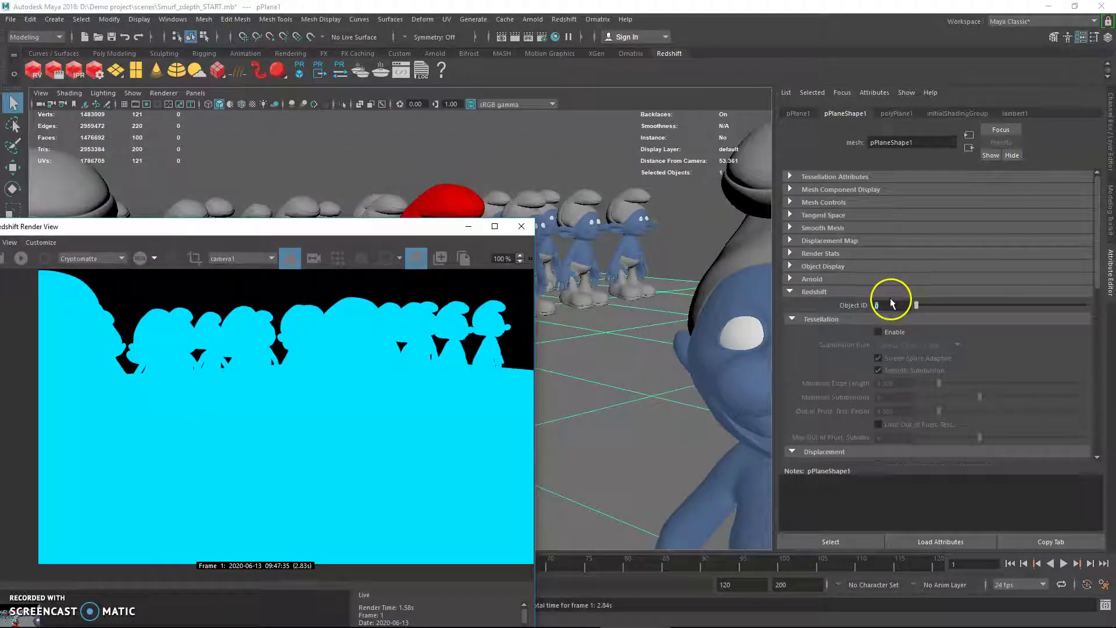
# Select the central smurf's red hat and set its Redshift Object ID to 1.
pyautogui.moveTo(416, 226); pyautogui.dragTo(410, 358)
pyautogui.click(454, 238)
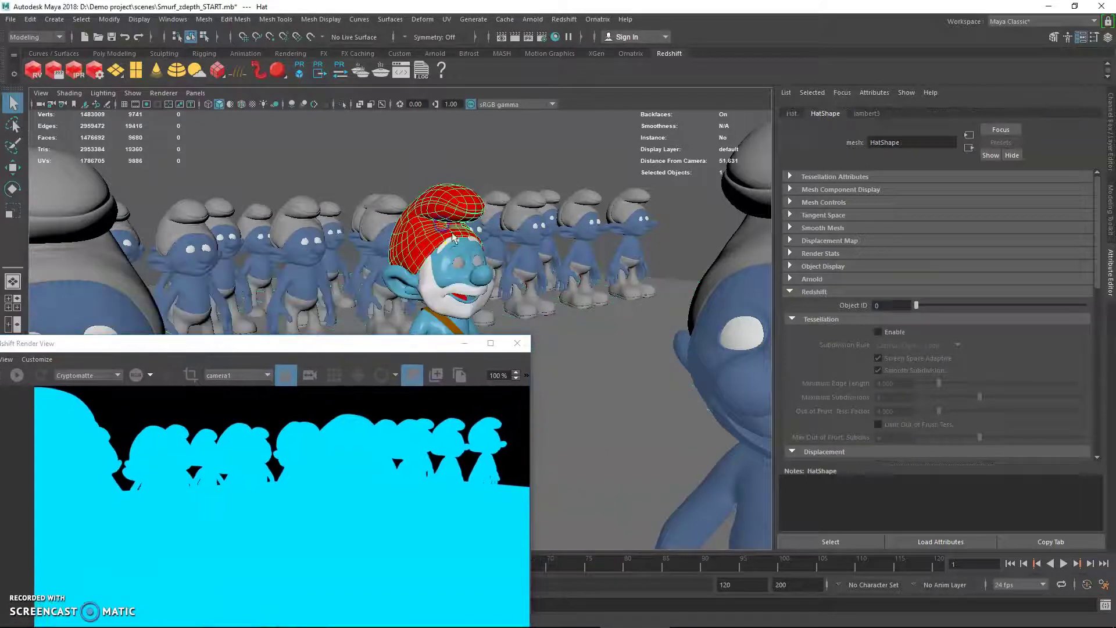
pyautogui.moveTo(409, 348); pyautogui.dragTo(436, 341)
pyautogui.click(841, 308)
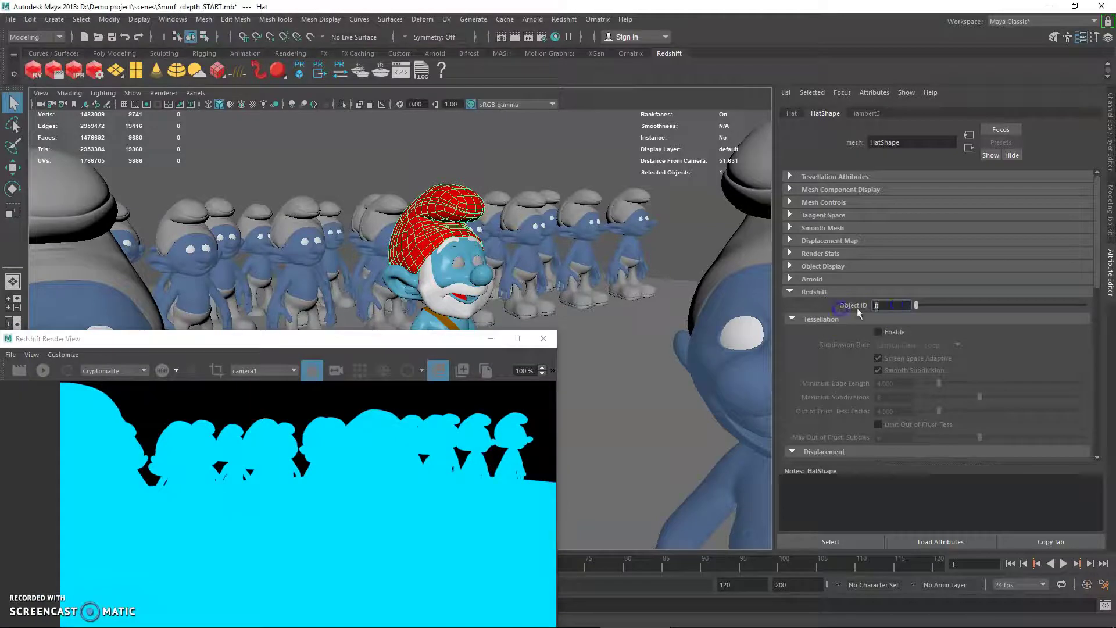
pyautogui.write('1')
pyautogui.press('Return')
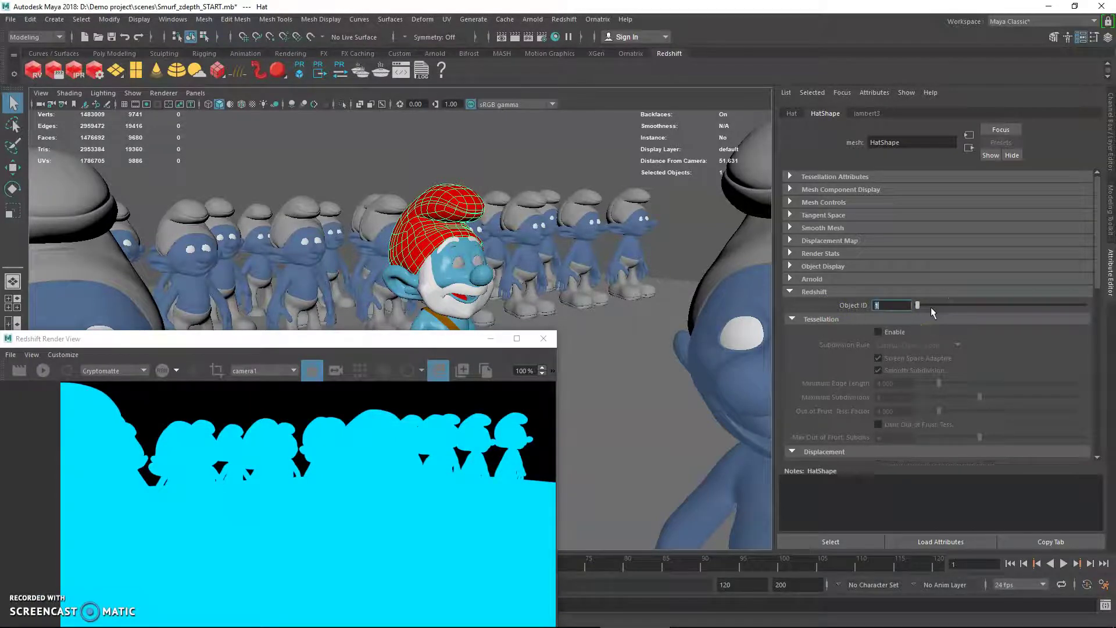
# Set the ground plane's Redshift Object ID to 2 and render the Cryptomatte pass again.
pyautogui.moveTo(444, 345); pyautogui.dragTo(420, 144)
pyautogui.click(578, 329)
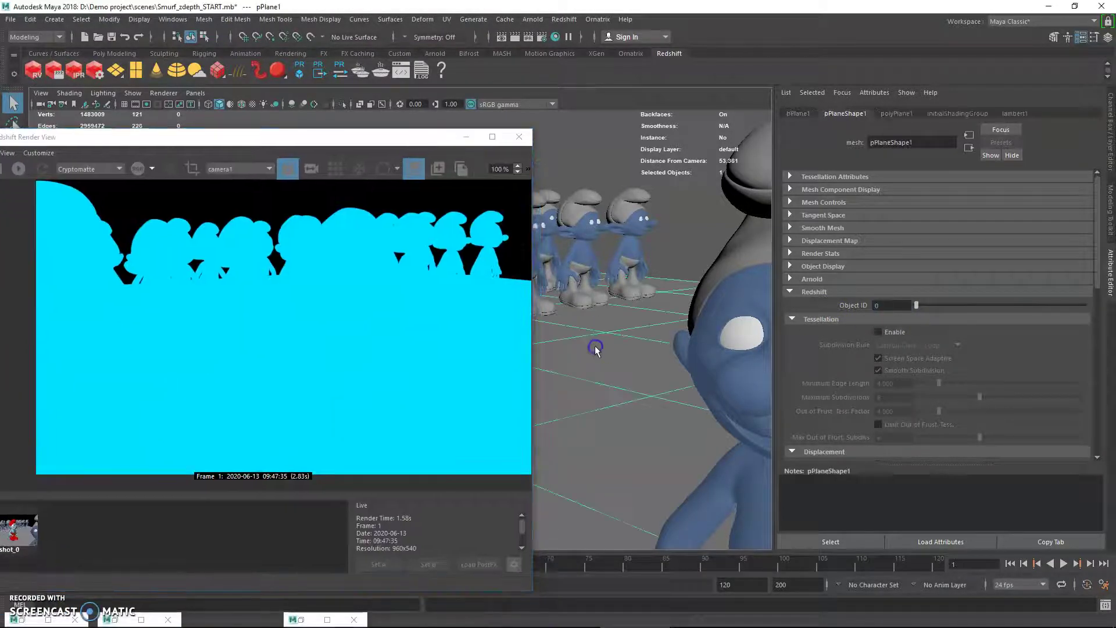
pyautogui.write('2')
pyautogui.press('Return')
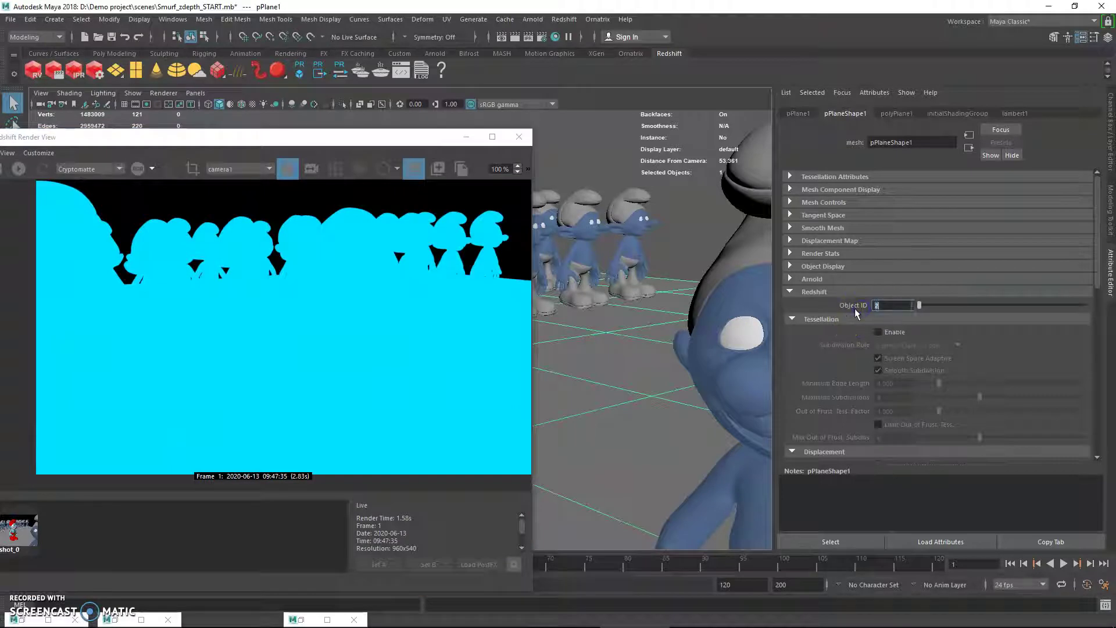
pyautogui.moveTo(219, 137); pyautogui.dragTo(307, 143)
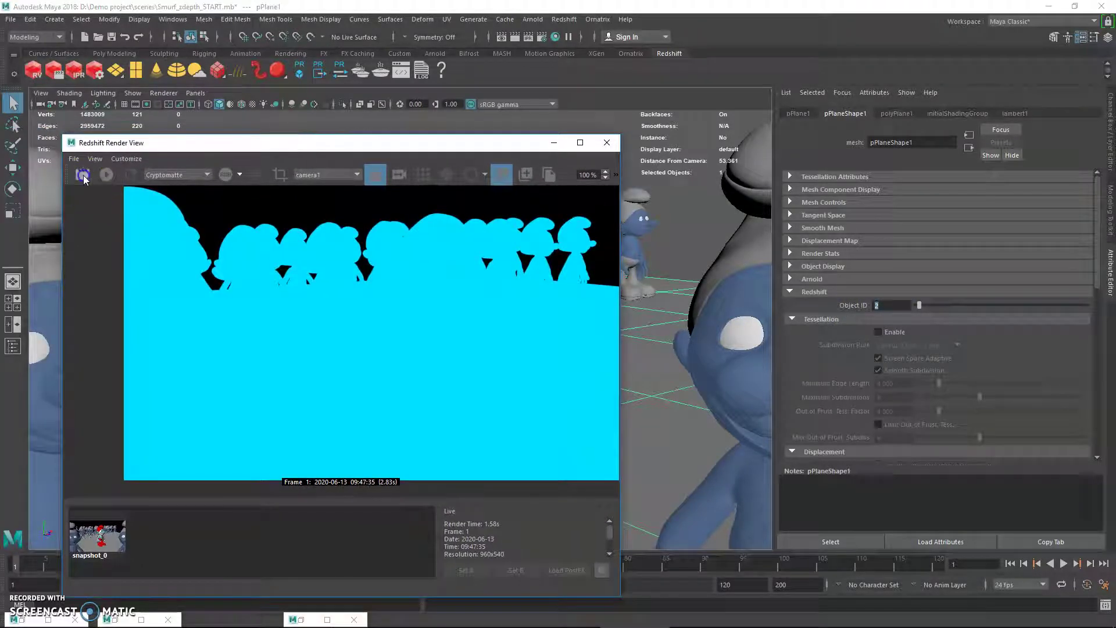
pyautogui.click(82, 173)
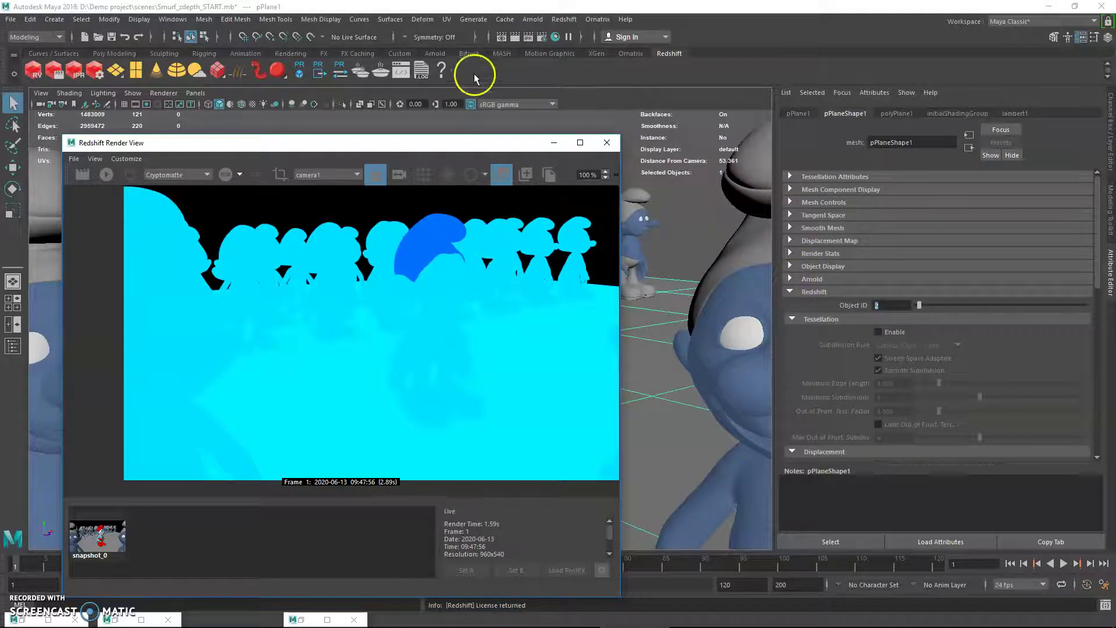
# Set the Cryptomatte AOV's ID type back to Material name in the render settings and render the pass again.
pyautogui.click(543, 38)
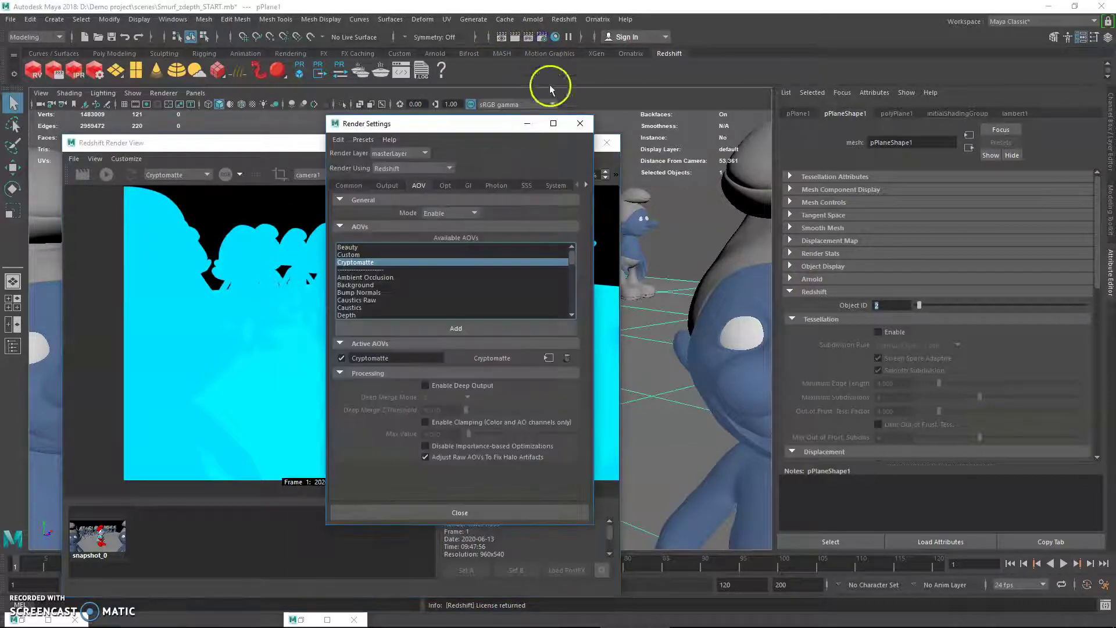
pyautogui.moveTo(461, 132); pyautogui.dragTo(501, 230)
pyautogui.click(586, 450)
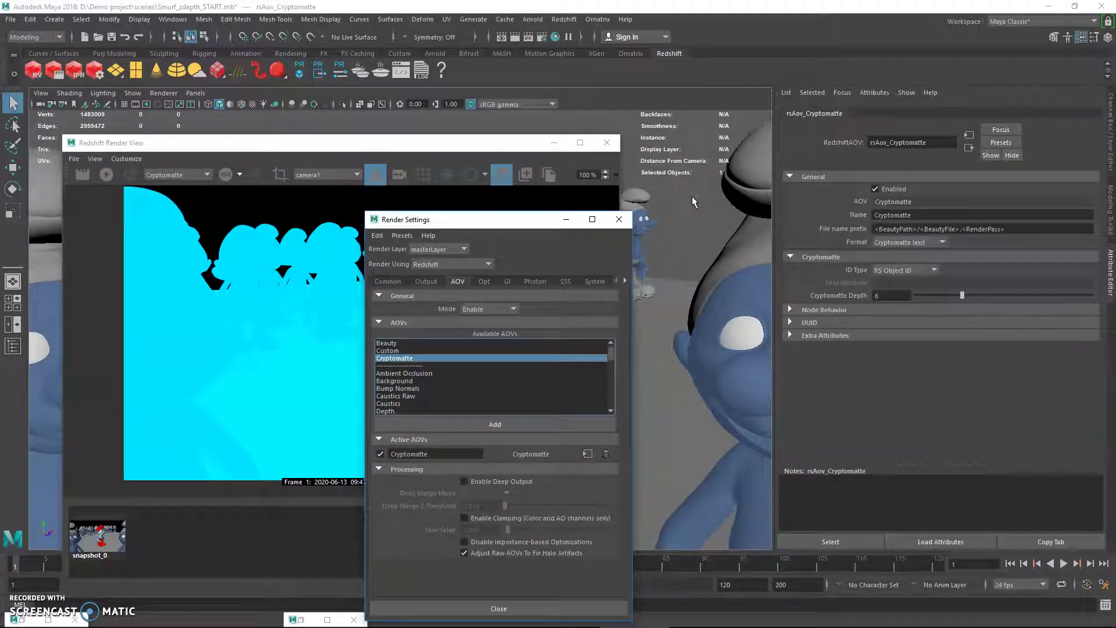
pyautogui.click(905, 270)
pyautogui.click(899, 284)
pyautogui.click(900, 271)
pyautogui.click(896, 294)
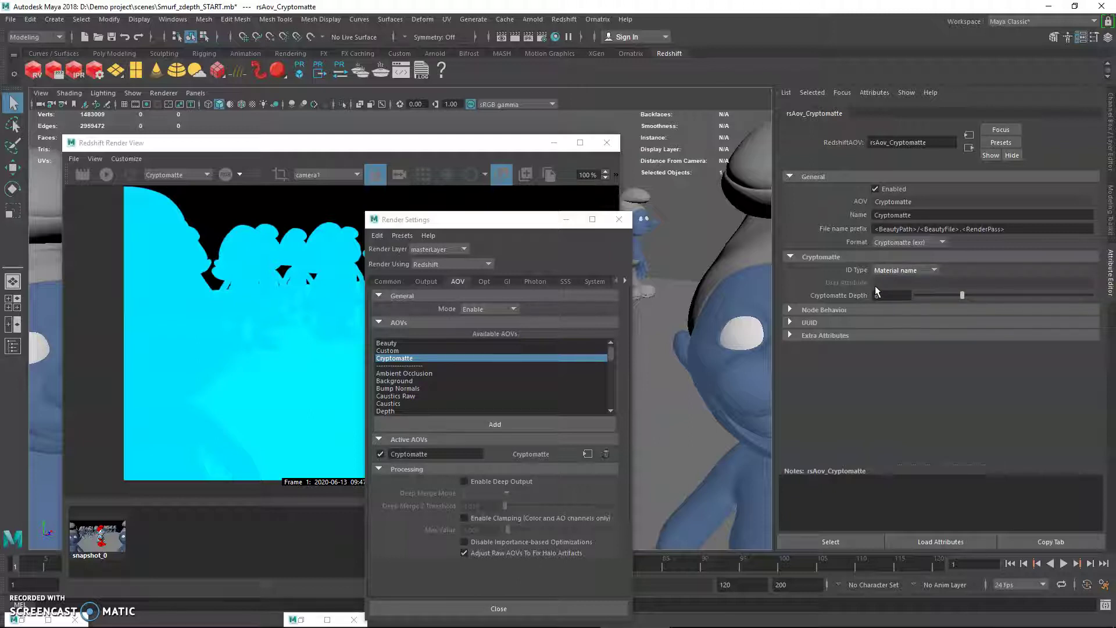
pyautogui.click(873, 286)
pyautogui.click(620, 221)
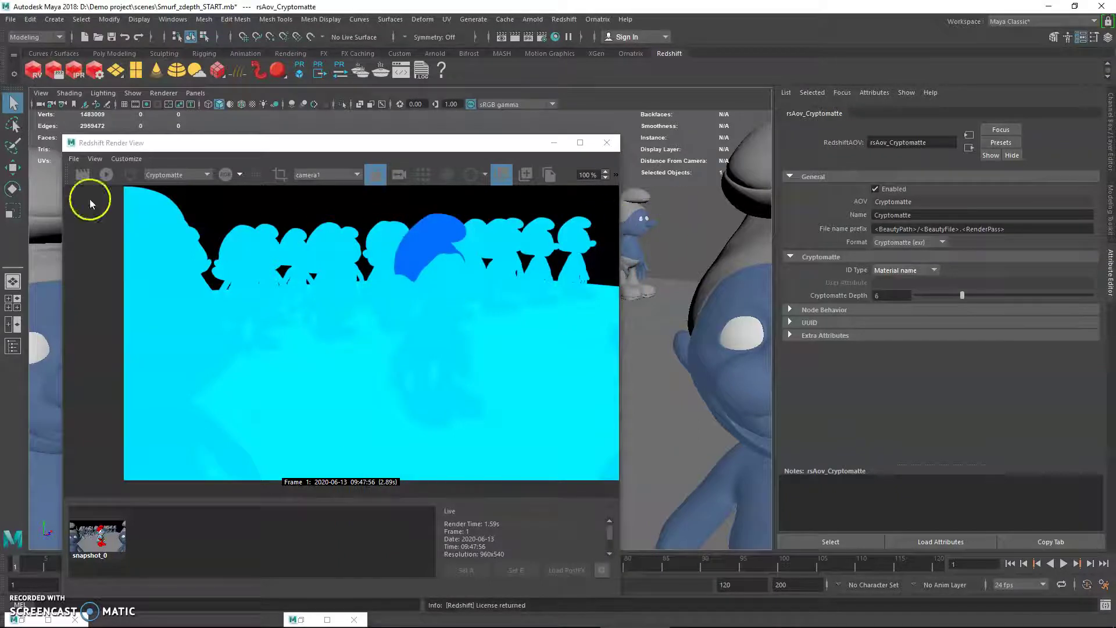
pyautogui.click(74, 174)
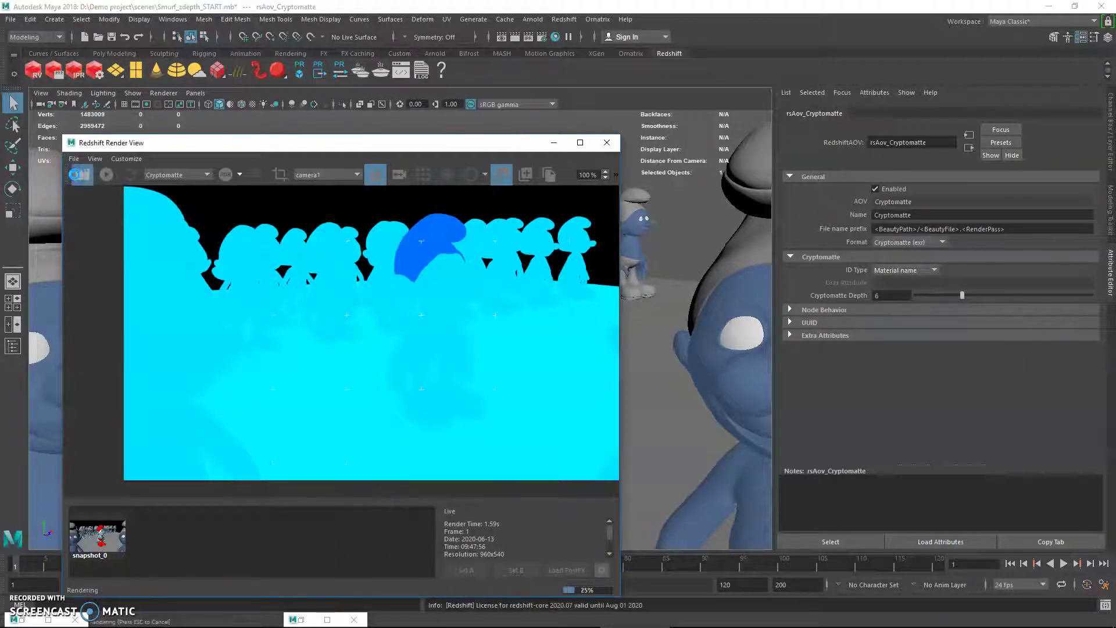
pyautogui.click(960, 282)
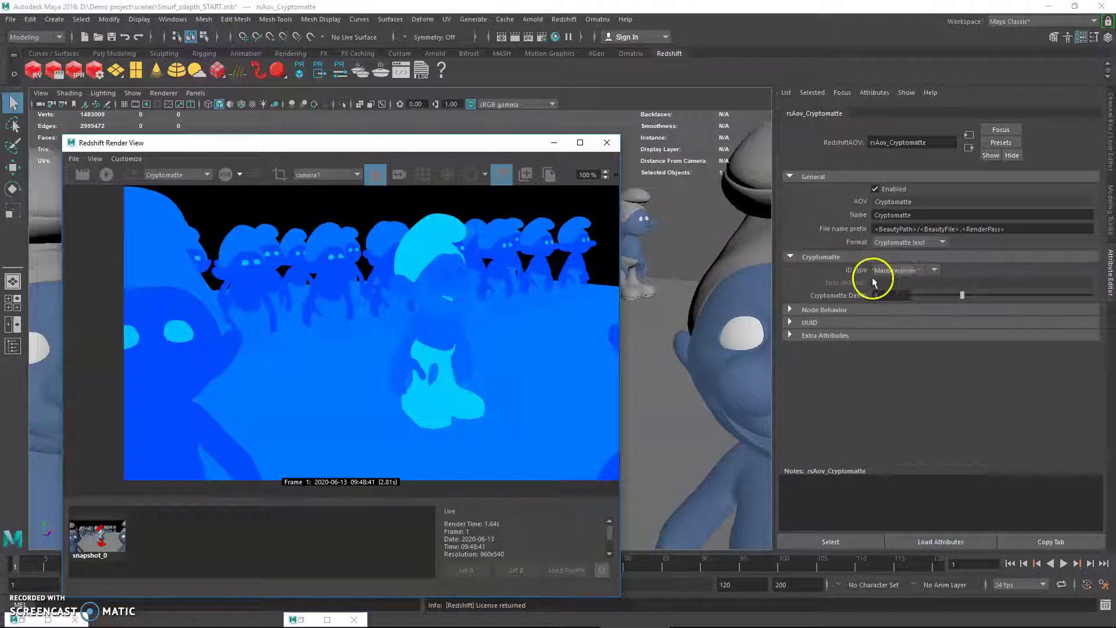
# Save the rendered Cryptomatte pass as idpass.jpg in the images folder, replacing the existing file.
pyautogui.click(74, 159)
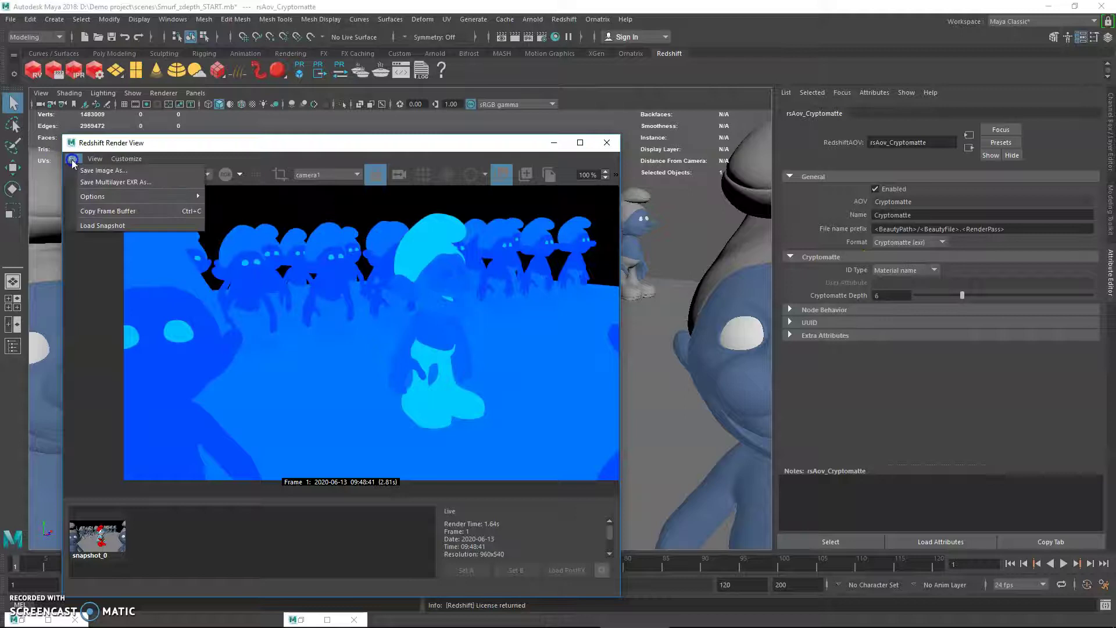
pyautogui.click(87, 171)
pyautogui.click(317, 247)
pyautogui.click(509, 445)
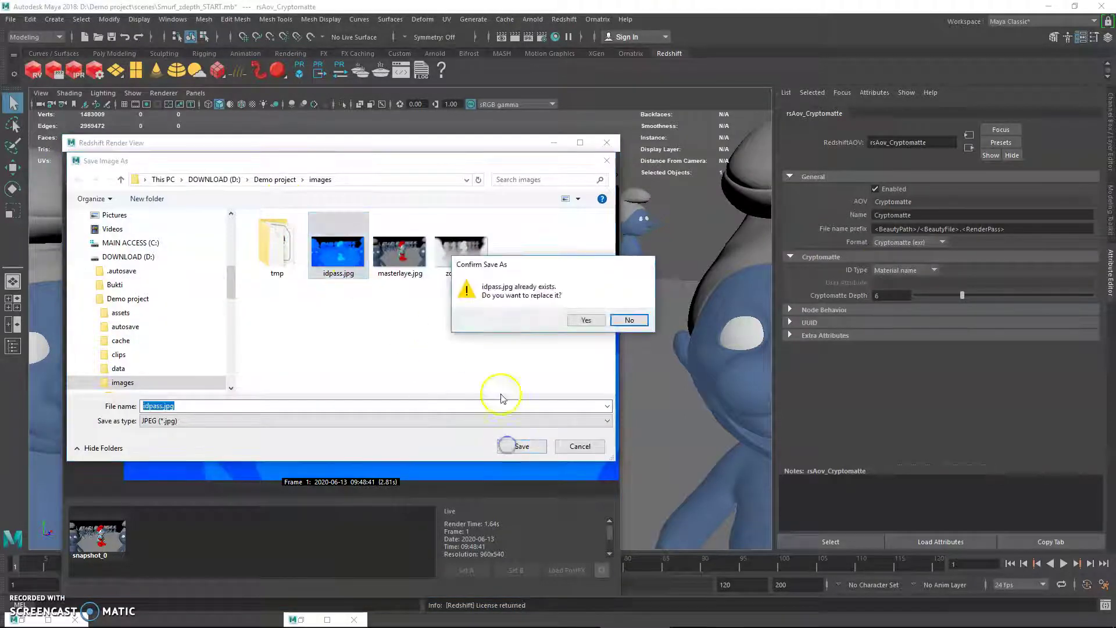
pyautogui.click(586, 321)
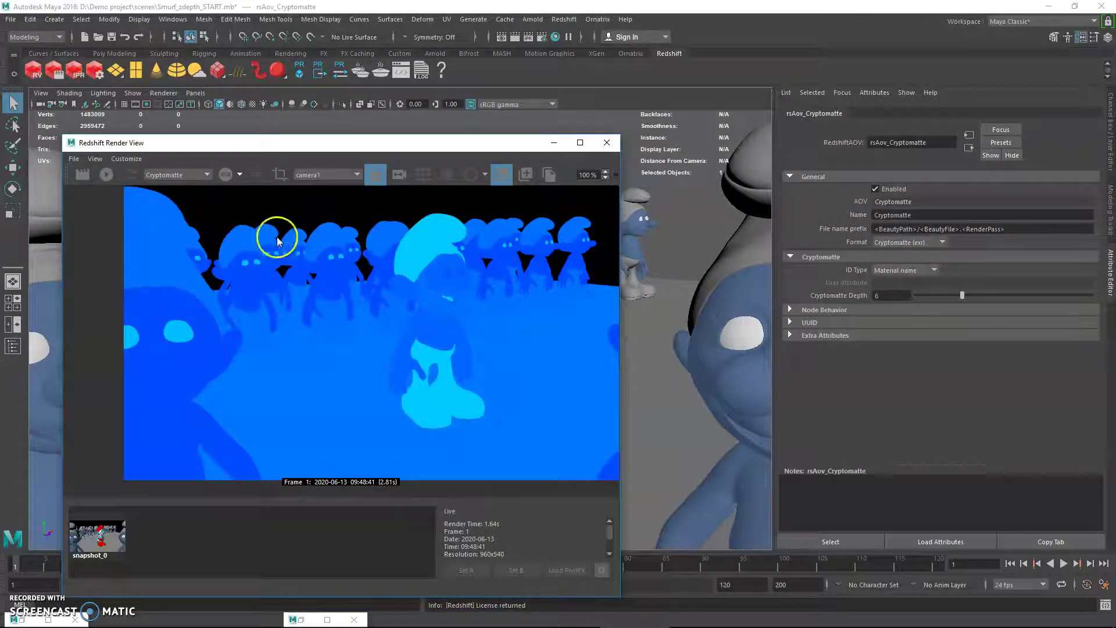
# Display the Beauty pass of snapshot_0 in the Redshift Render View.
pyautogui.click(80, 542)
pyautogui.click(165, 174)
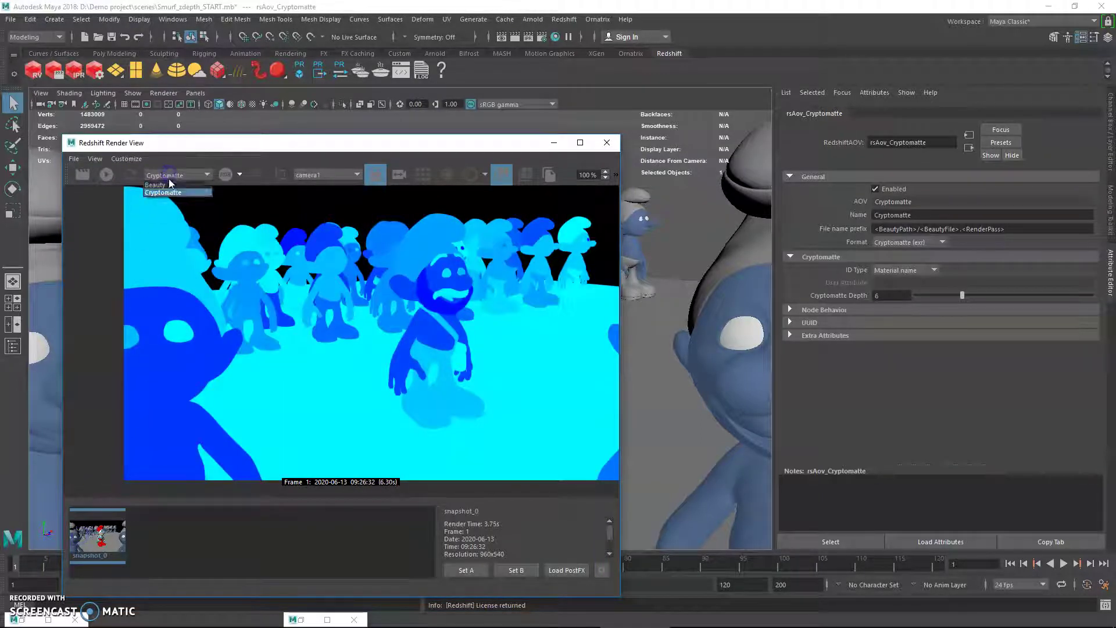
pyautogui.click(168, 167)
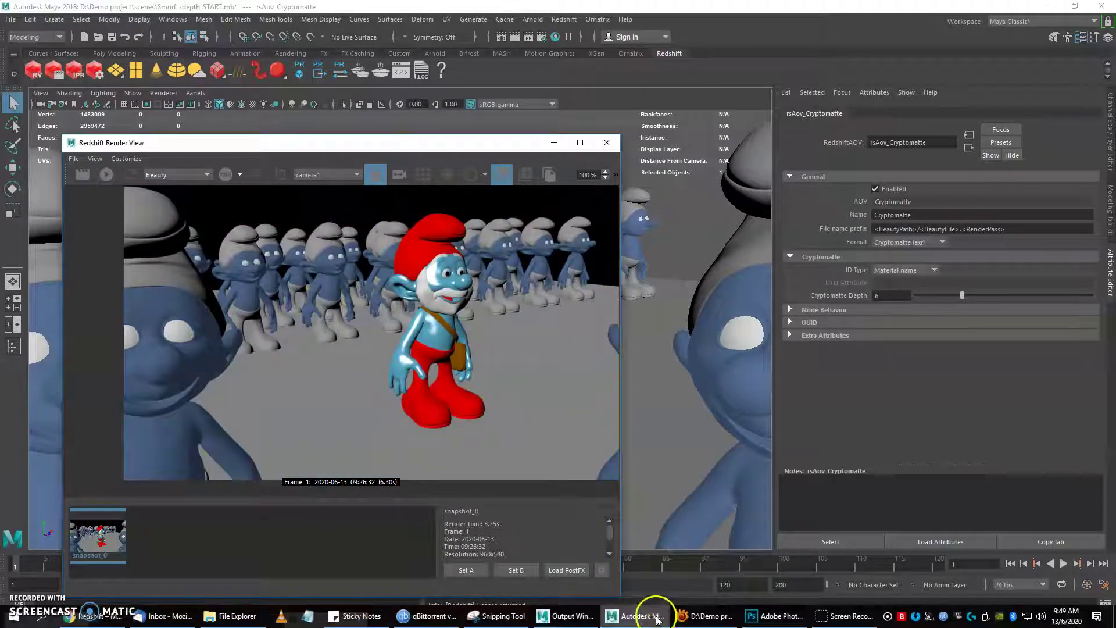
# Switch to Photoshop and open masterlaye.jpg and idpass.jpg from the project's images folder.
pyautogui.click(773, 617)
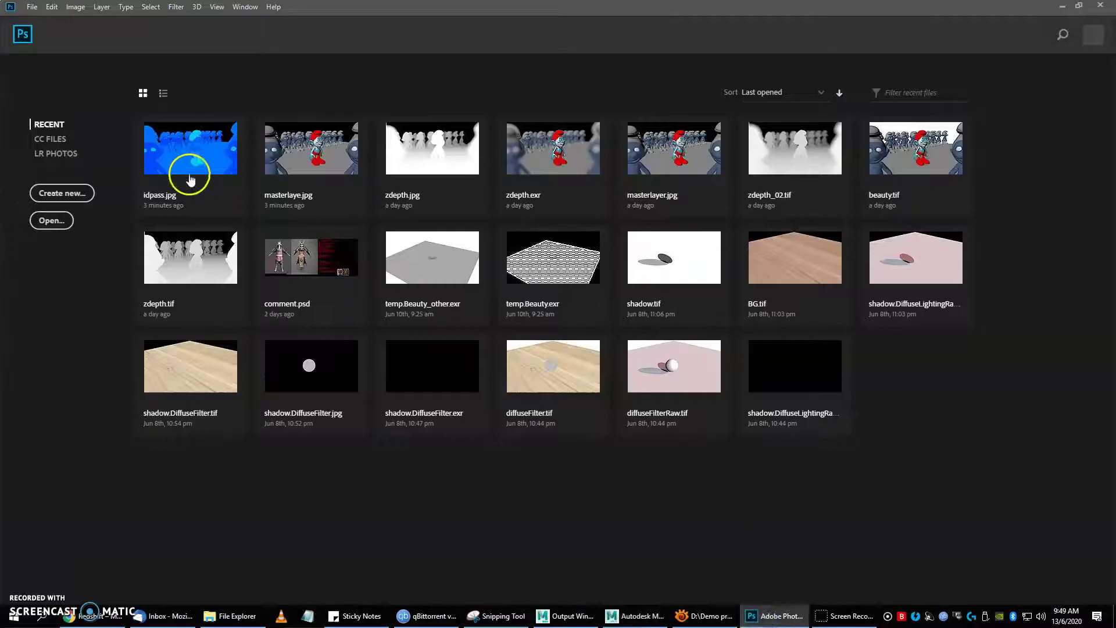
pyautogui.click(288, 167)
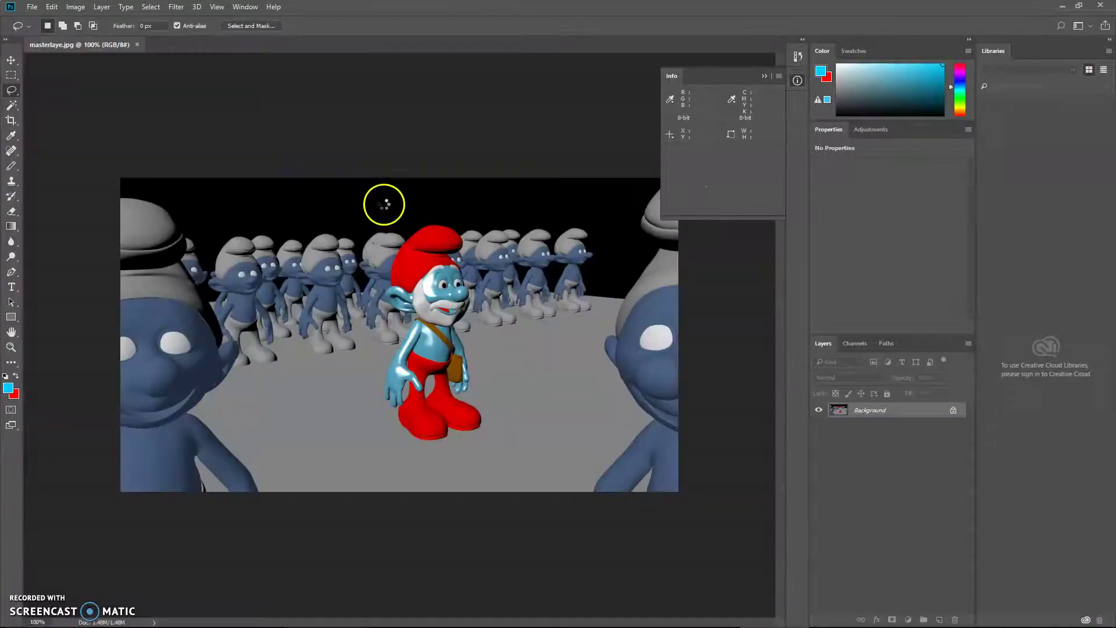
pyautogui.hotkey('ctrl', 'o')
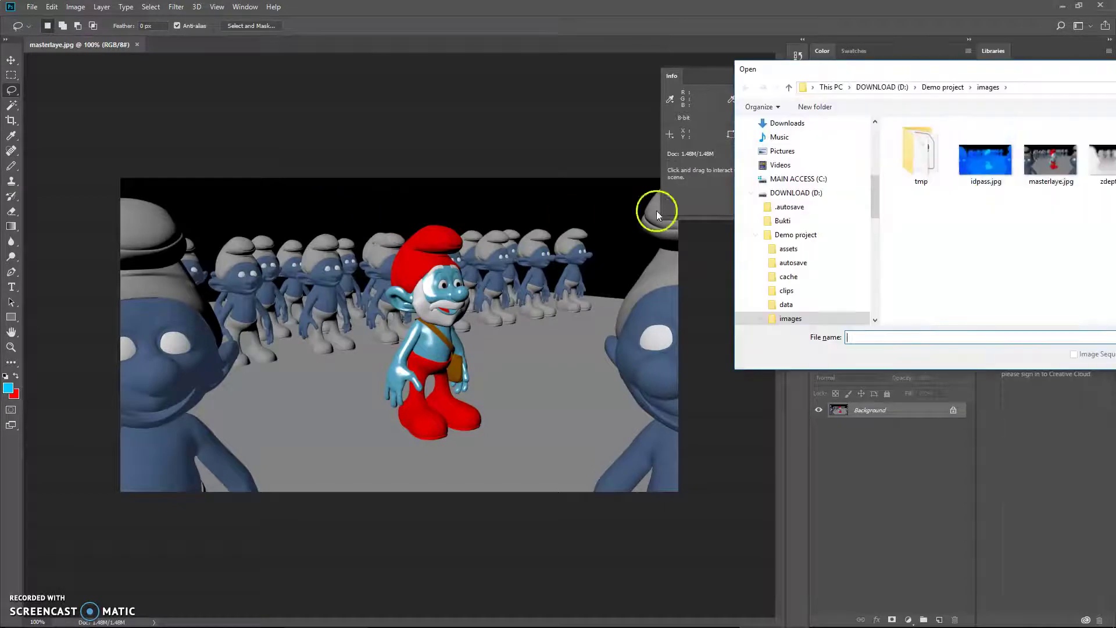
pyautogui.click(793, 122)
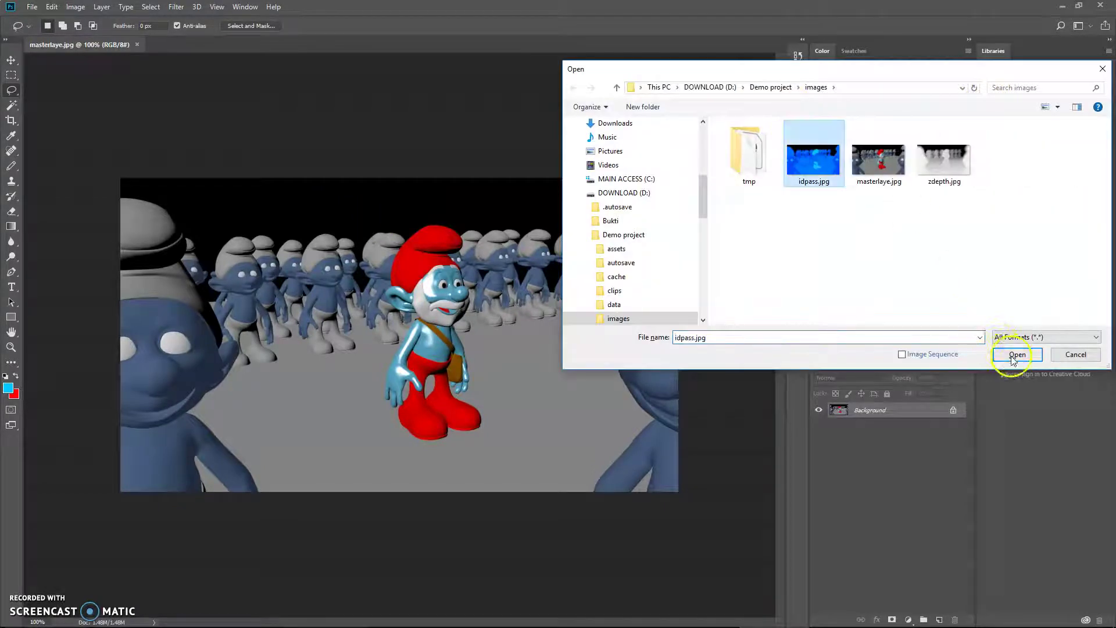
pyautogui.click(1017, 355)
# Copy the whole idpass.jpg image into masterlaye.jpg as a new layer and convert the Background to a regular layer.
pyautogui.click(73, 7)
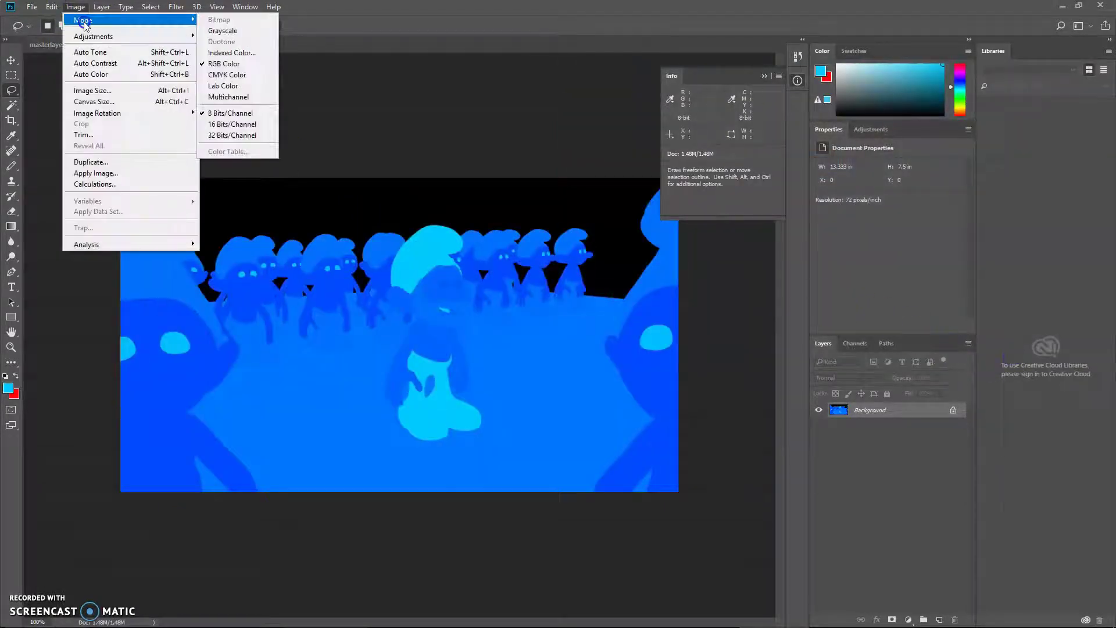
pyautogui.click(378, 7)
pyautogui.hotkey('ctrl', 'a')
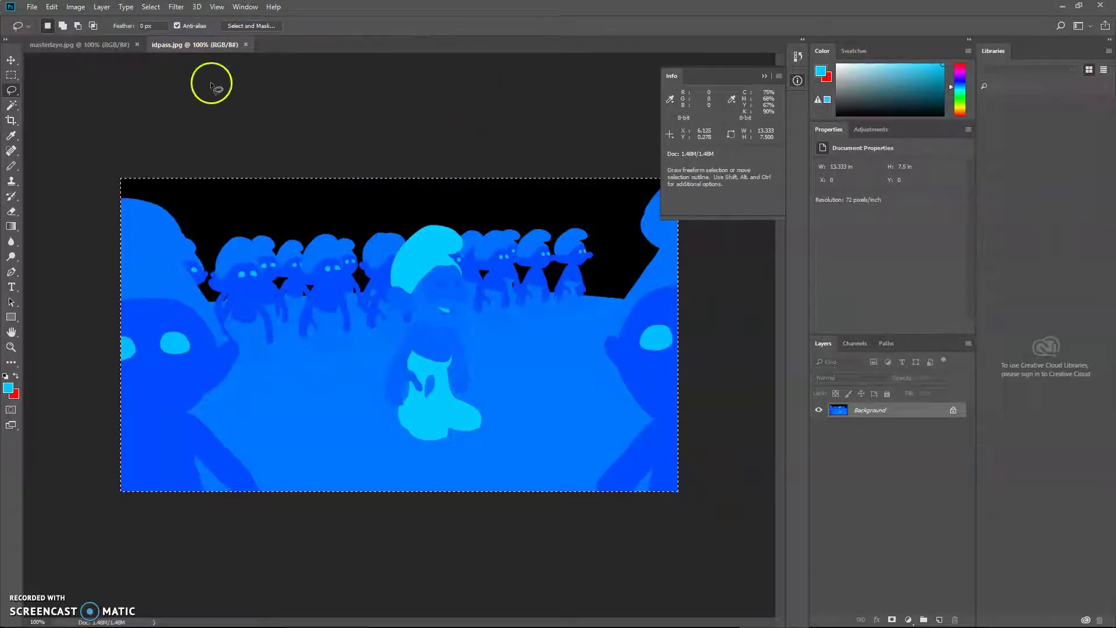
pyautogui.click(81, 44)
pyautogui.hotkey('ctrl', 'v')
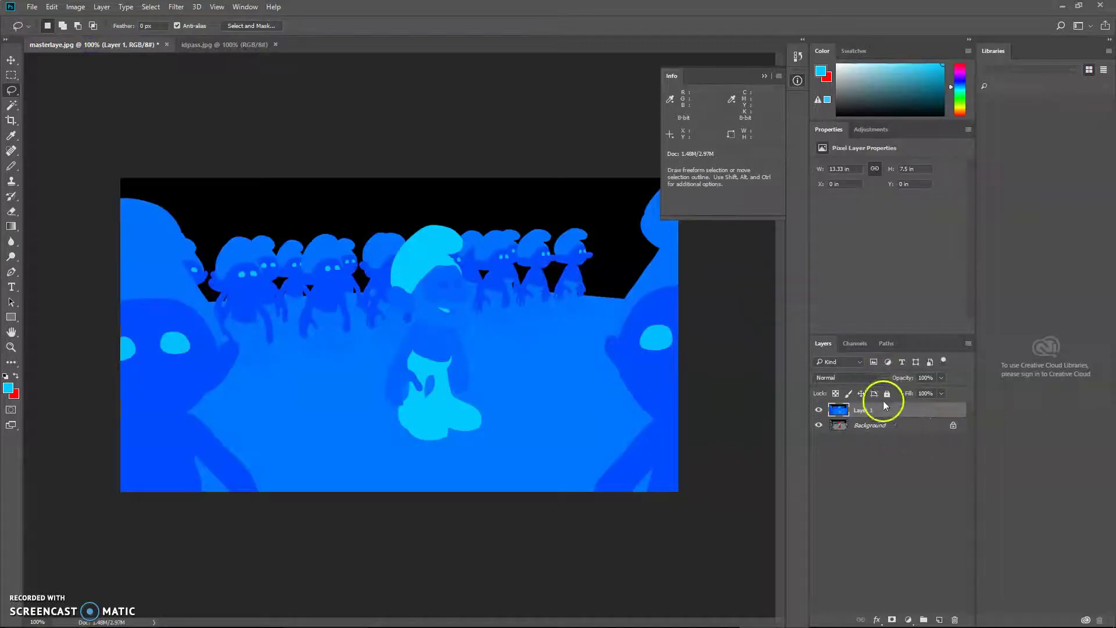
pyautogui.doubleClick(928, 426)
pyautogui.press('Return')
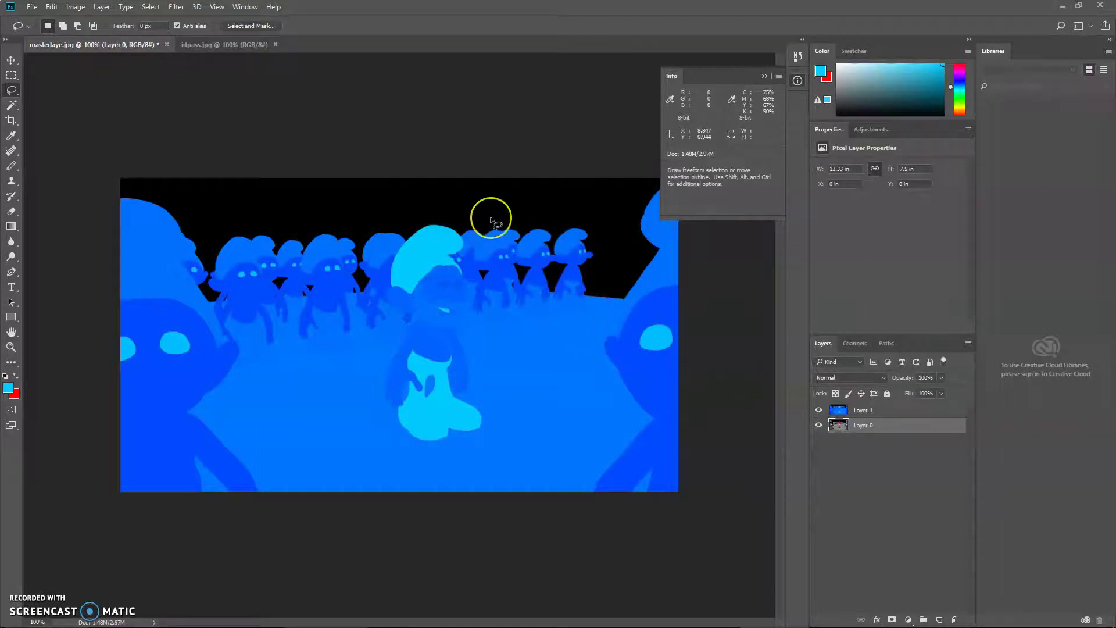
# Try the Magic Wand on the central smurf's hat and set its tolerance to 64.
pyautogui.keyDown('alt'); pyautogui.scroll(1, 457, 229); pyautogui.keyUp('alt')
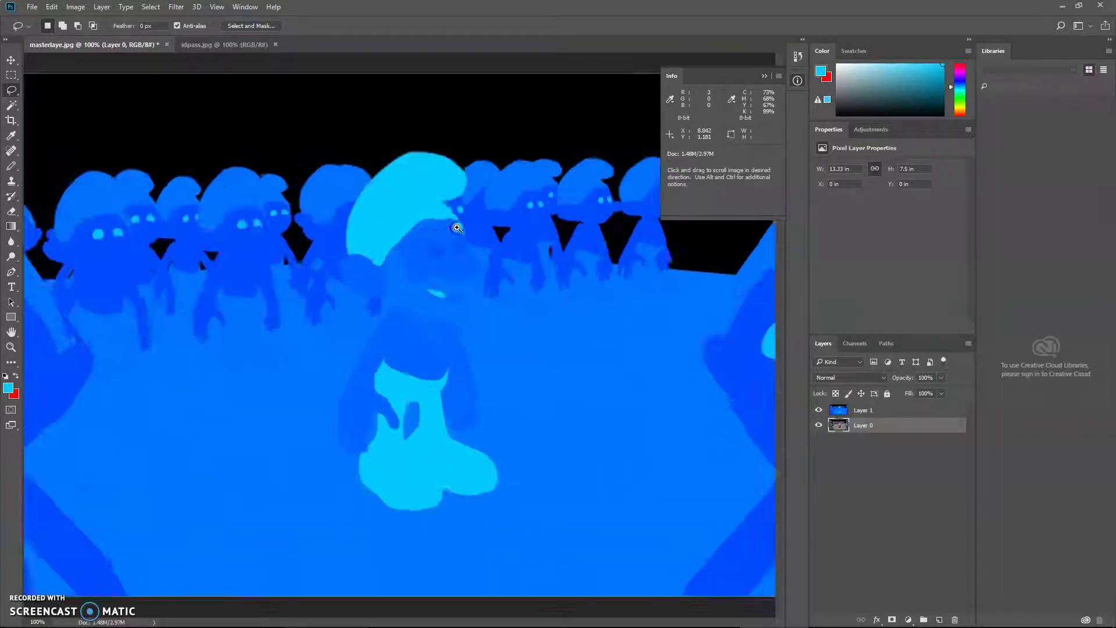
pyautogui.press('w')
pyautogui.click(397, 276)
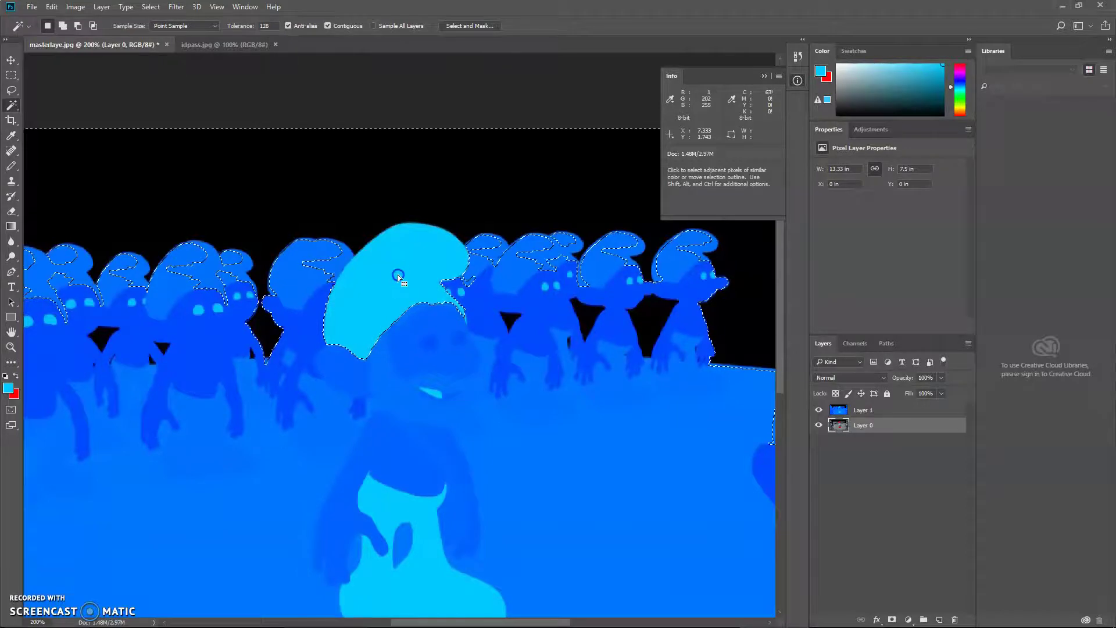
pyautogui.click(273, 26)
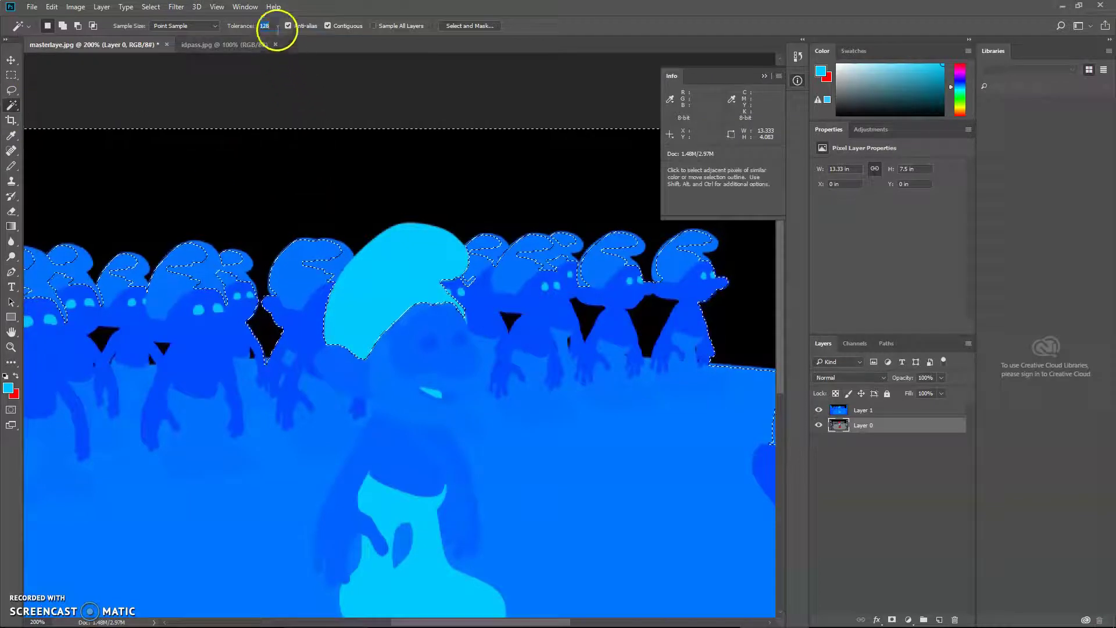
pyautogui.write('64')
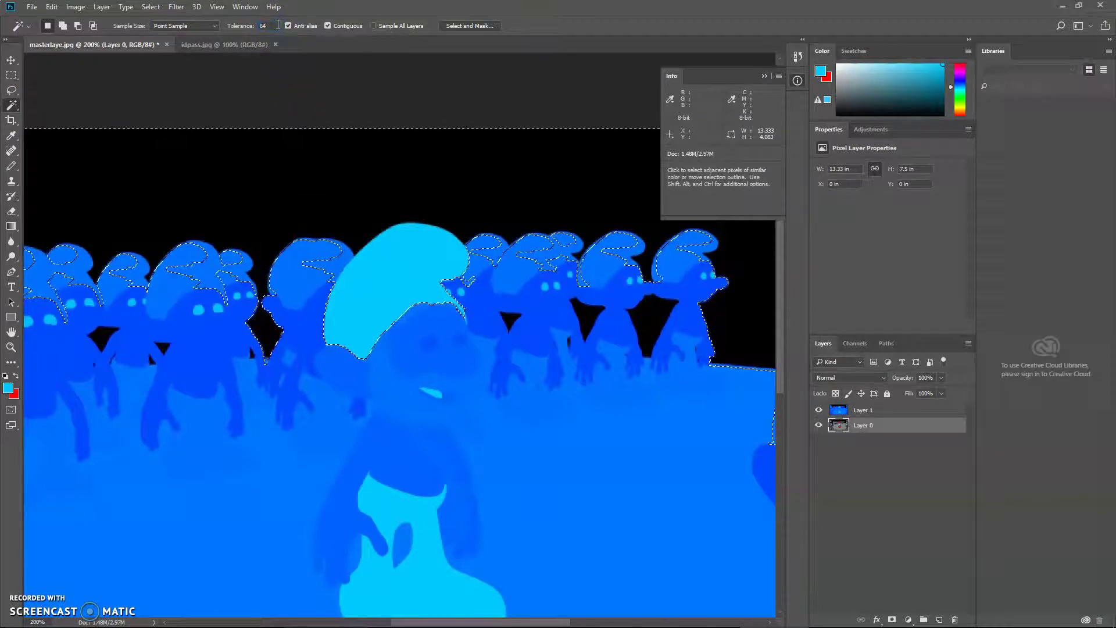
pyautogui.click(300, 49)
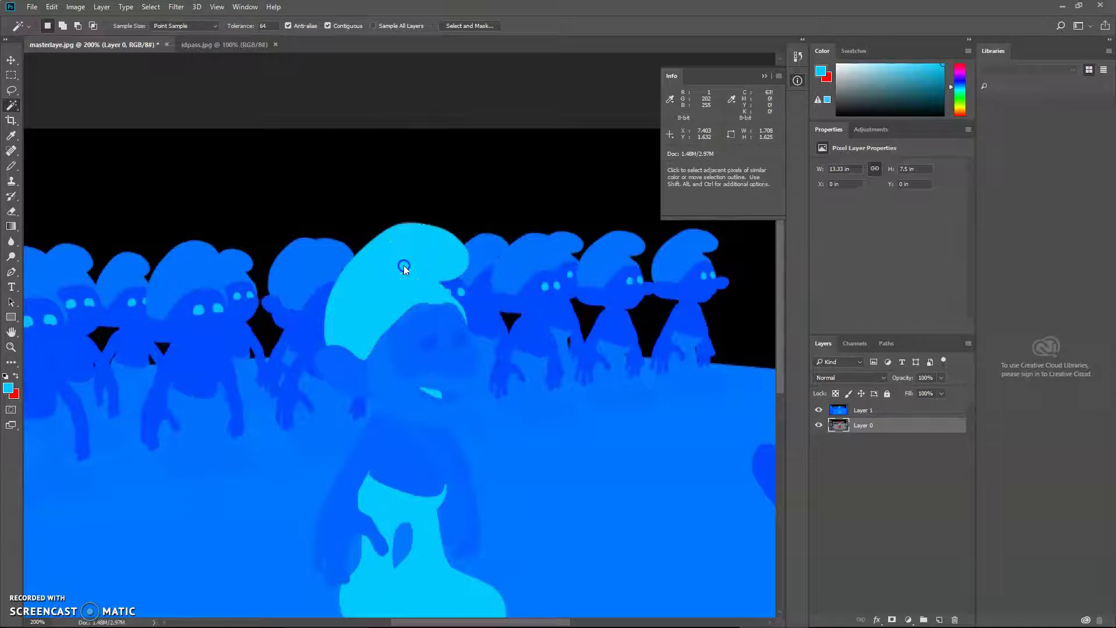
# Try to build a Magic Wand selection of the central smurf's hat and trousers, and clear the selection.
pyautogui.keyDown('shift'); pyautogui.click(452, 300); pyautogui.keyUp('shift')
pyautogui.keyDown('shift'); pyautogui.click(468, 314); pyautogui.keyUp('shift')
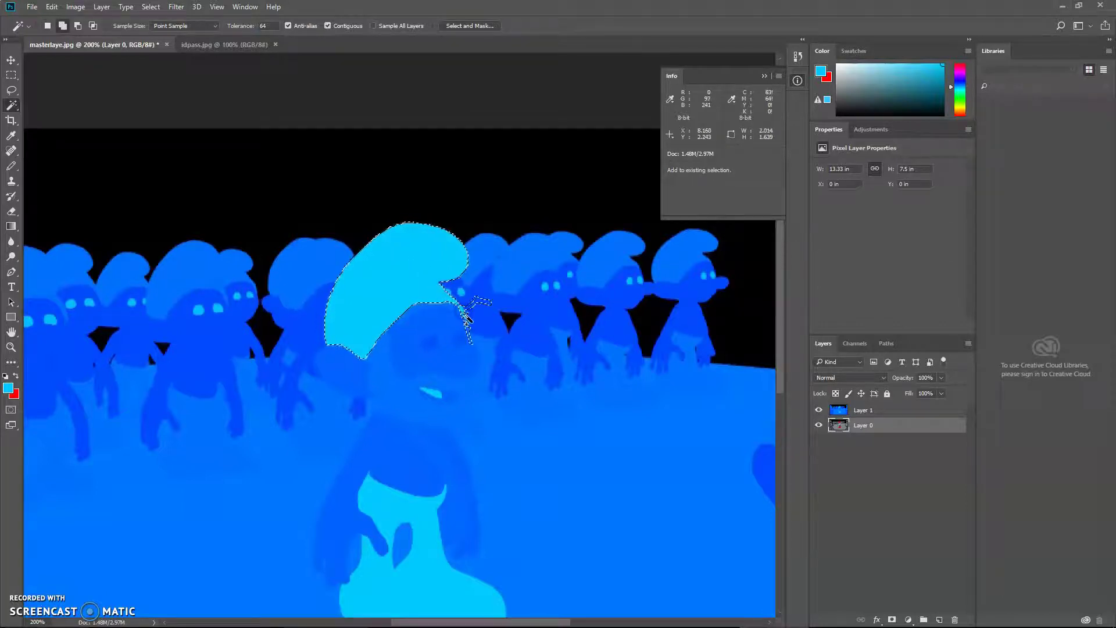
pyautogui.keyDown('alt'); pyautogui.click(474, 305); pyautogui.keyUp('alt')
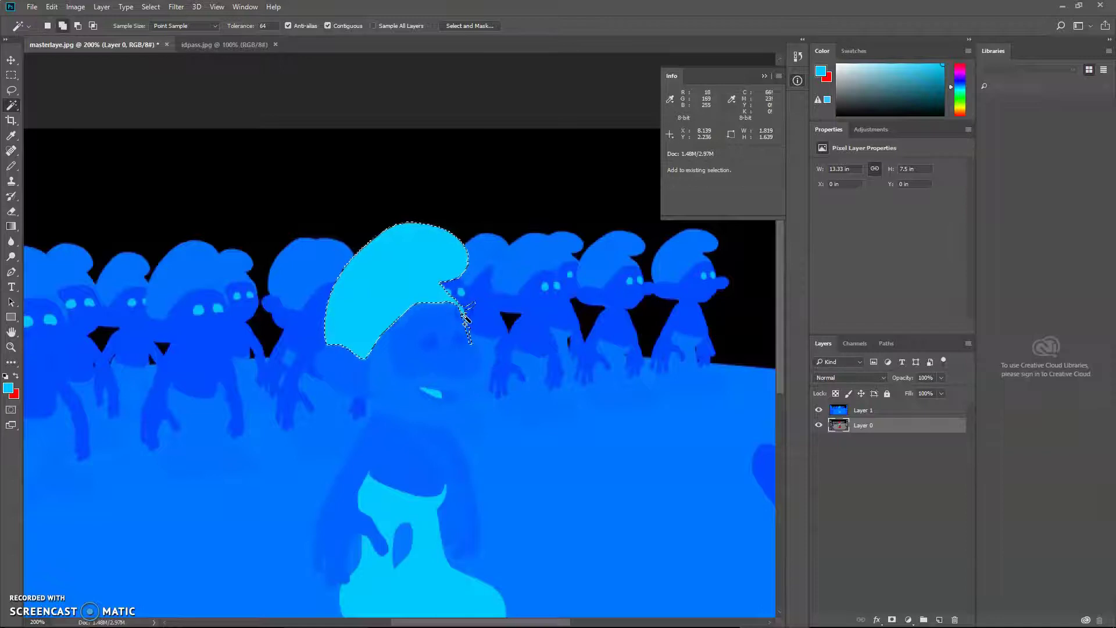
pyautogui.moveTo(442, 437); pyautogui.dragTo(436, 394)
pyautogui.keyDown('shift'); pyautogui.click(435, 395); pyautogui.keyUp('shift')
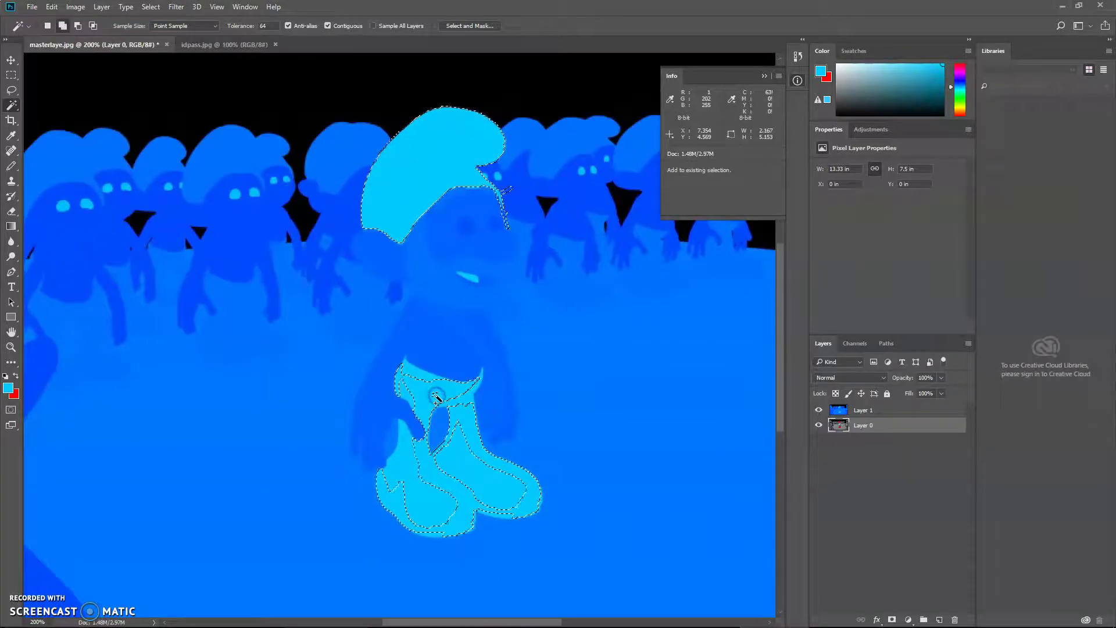
pyautogui.hotkey('ctrl', 'd')
# Try a Color Range selection of the light cyan areas with Fuzziness 0 while Layer 0 is active, and clear the selection.
pyautogui.click(150, 7)
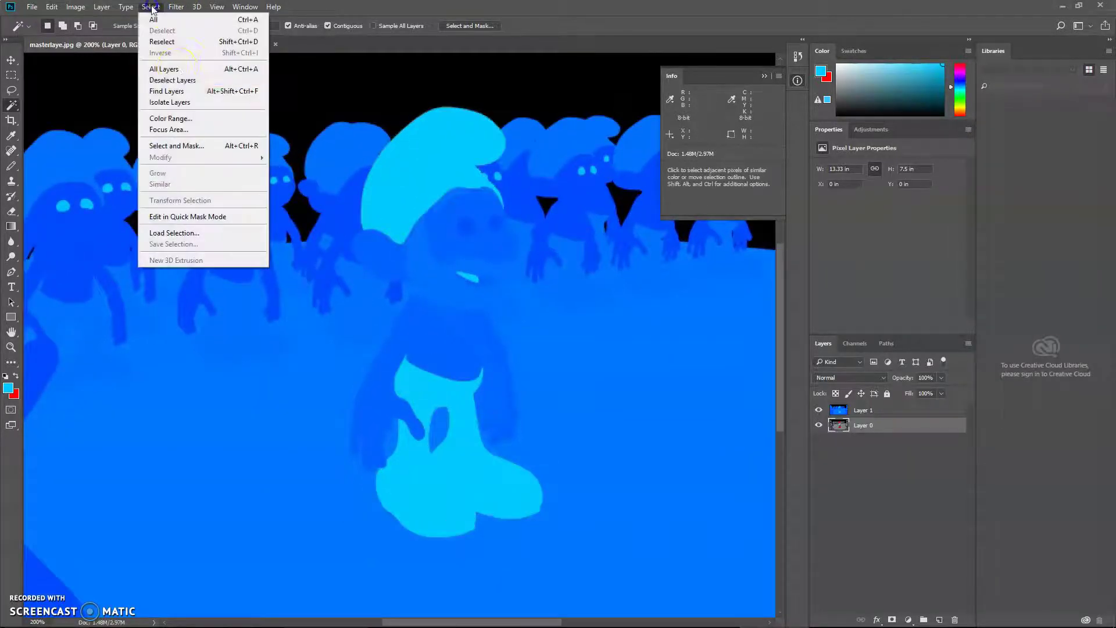
pyautogui.click(170, 118)
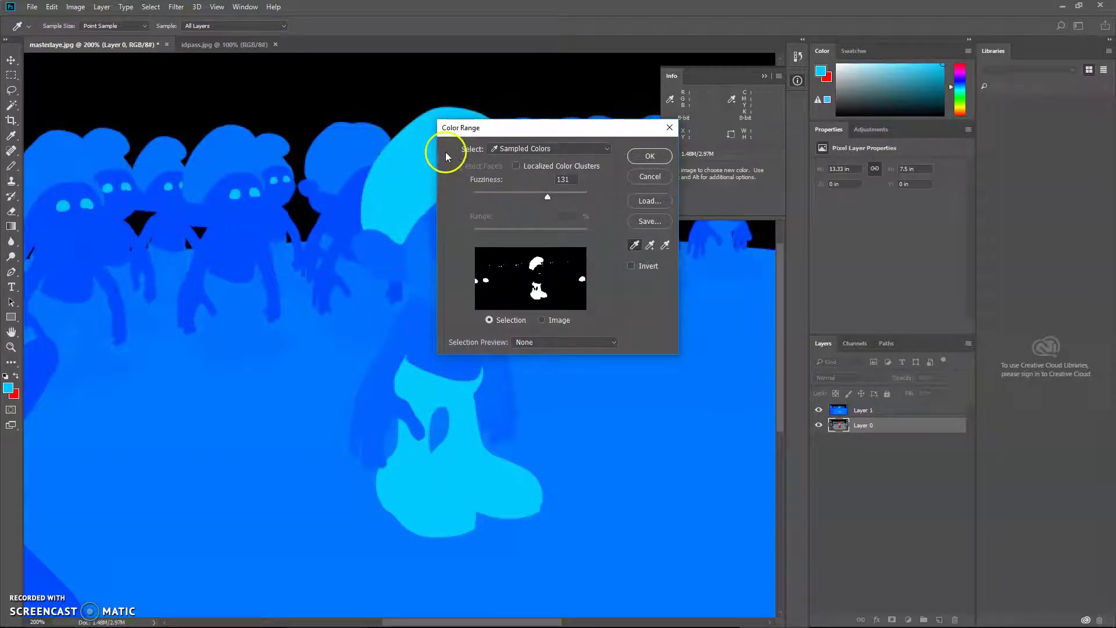
pyautogui.moveTo(477, 128); pyautogui.dragTo(563, 158)
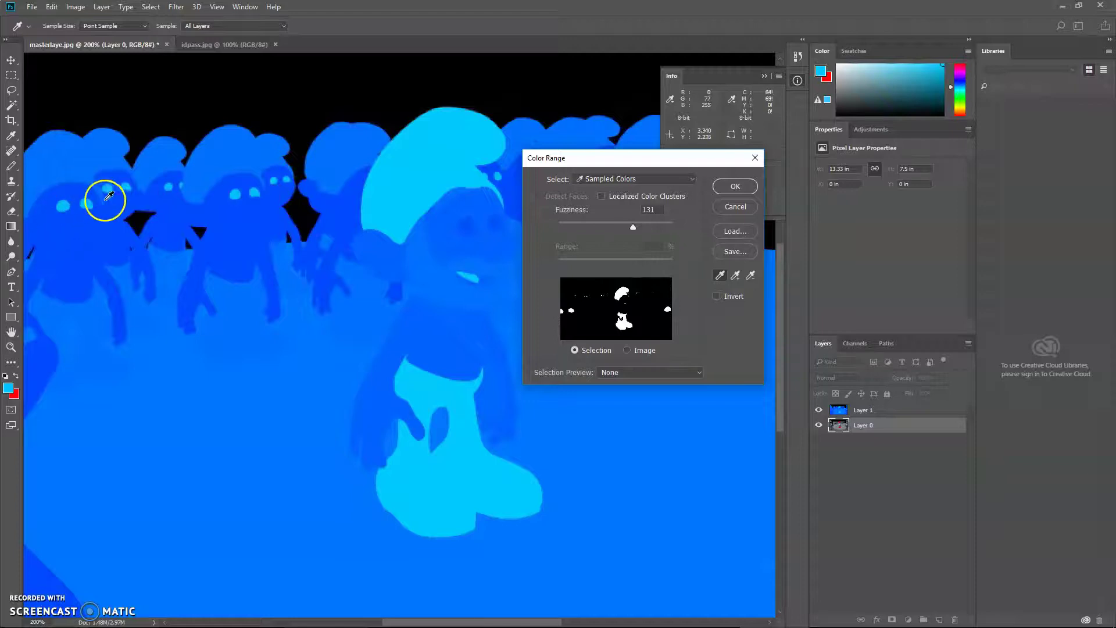
pyautogui.moveTo(625, 229); pyautogui.dragTo(600, 221)
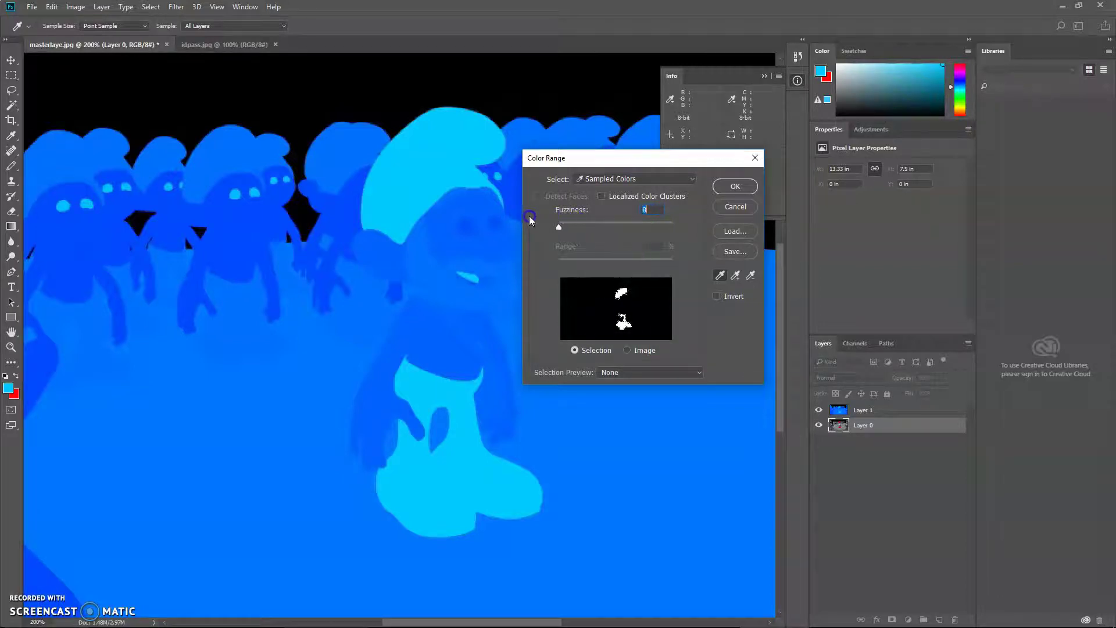
pyautogui.click(714, 189)
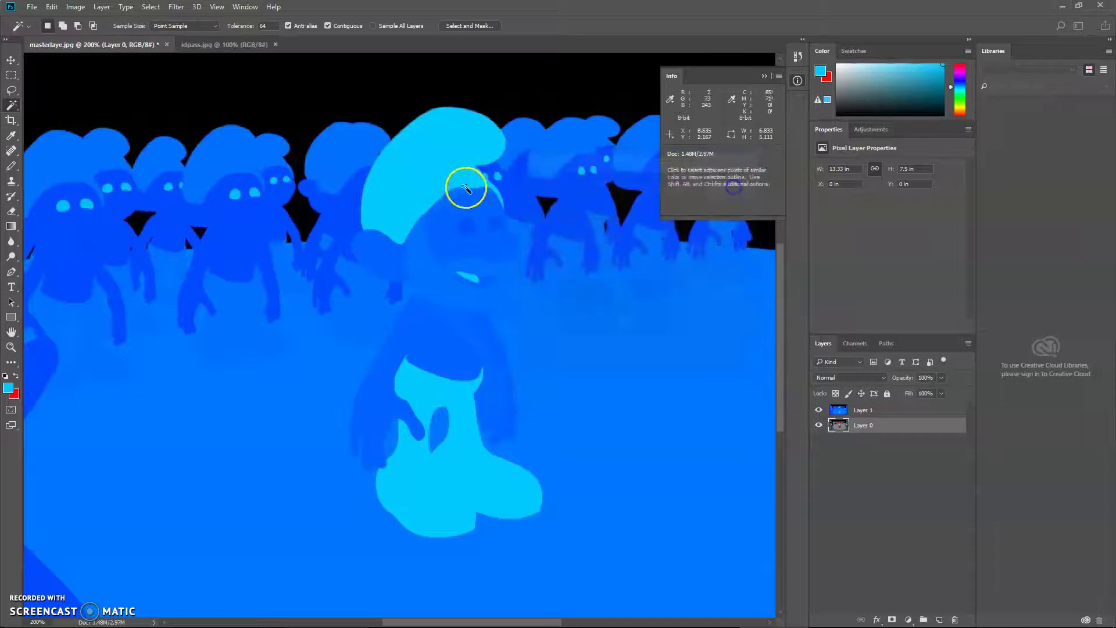
pyautogui.hotkey('ctrl', 'd')
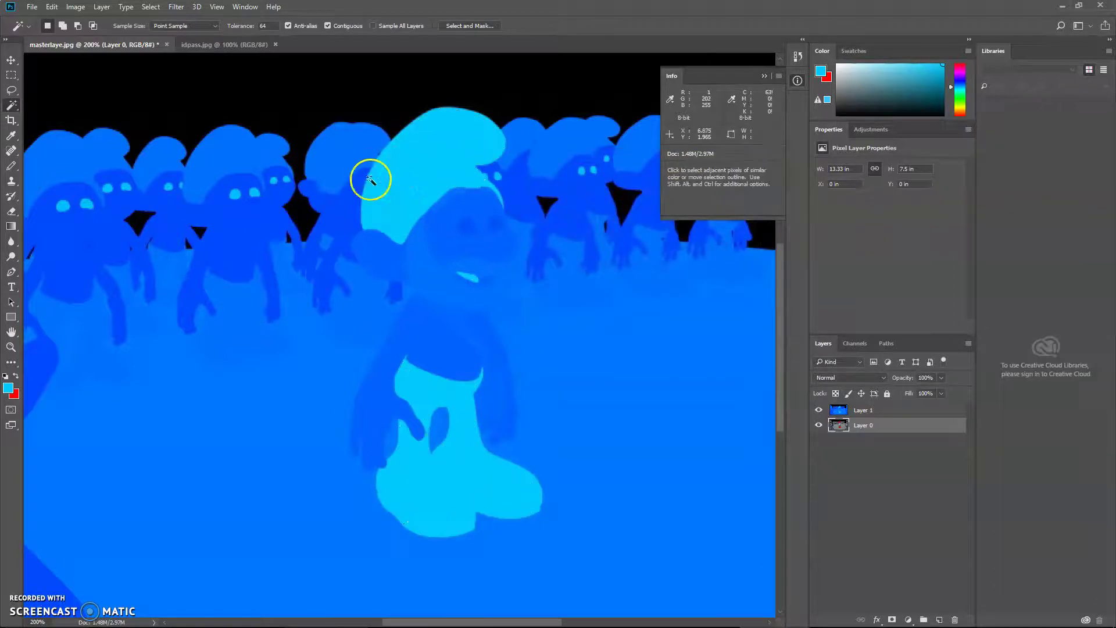
pyautogui.click(151, 7)
pyautogui.click(227, 115)
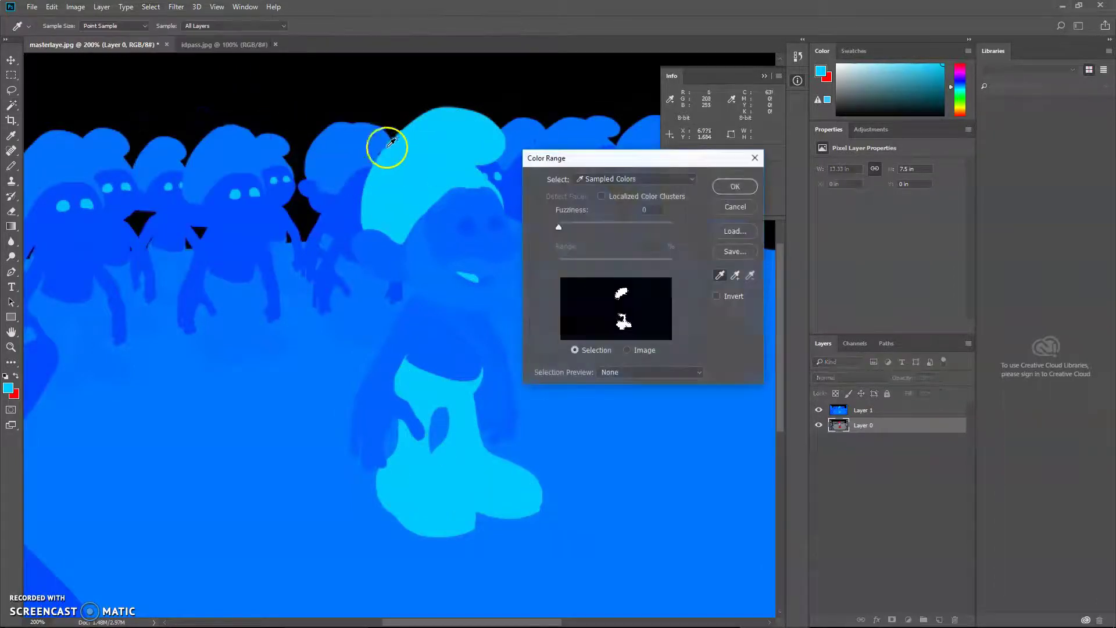
pyautogui.click(733, 203)
# Make Layer 1 active and select its light cyan areas with Color Range, sampling the central smurf's hat with Fuzziness 88.
pyautogui.click(853, 410)
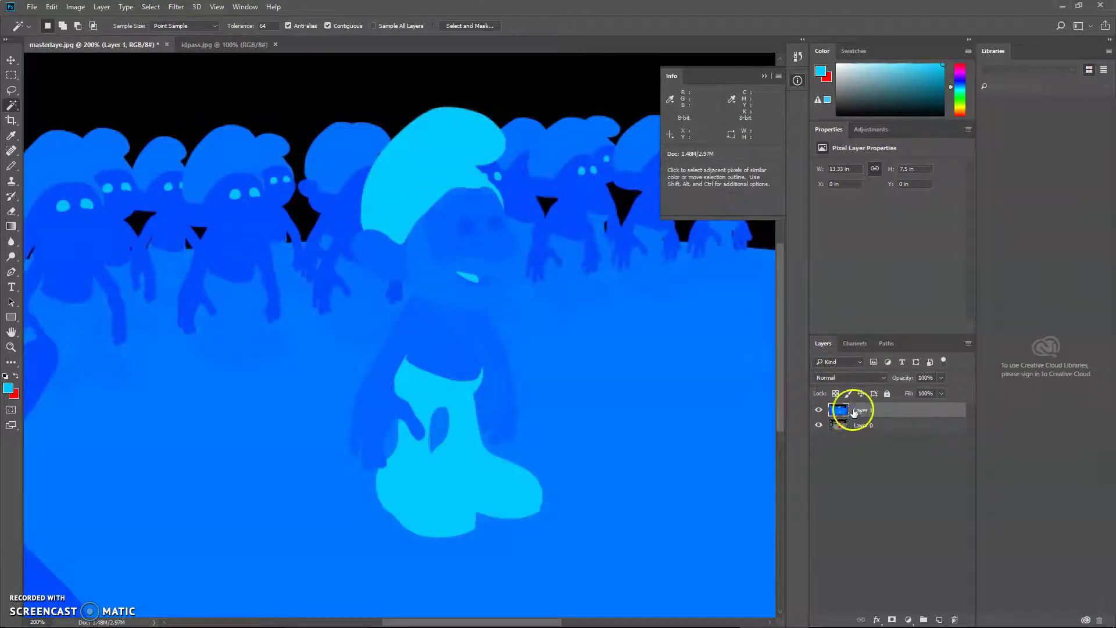
pyautogui.click(150, 7)
pyautogui.click(204, 119)
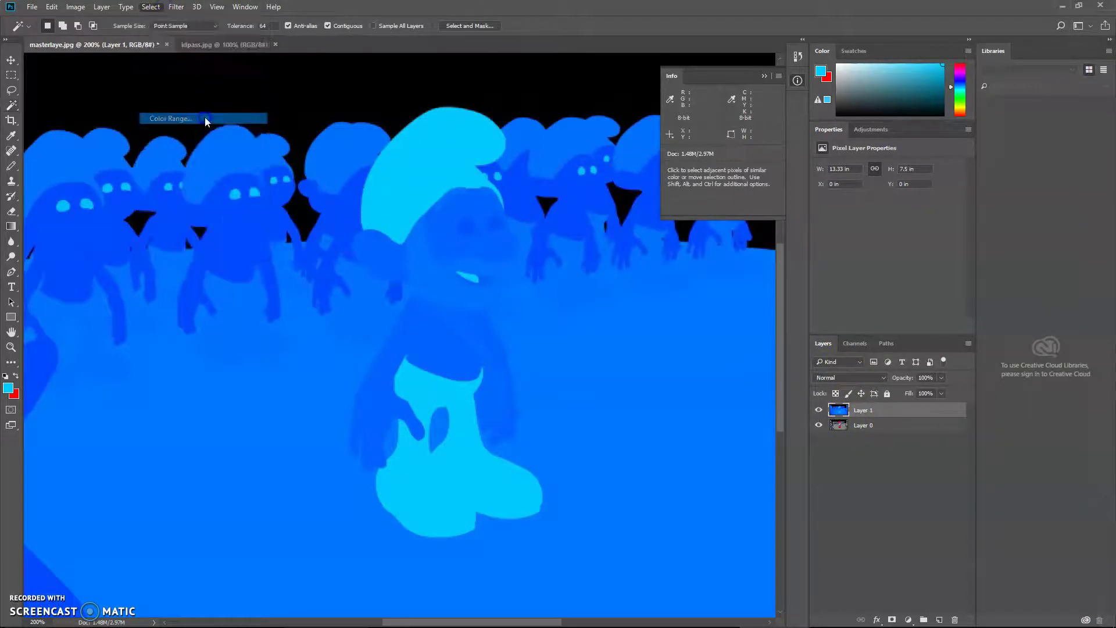
pyautogui.click(423, 161)
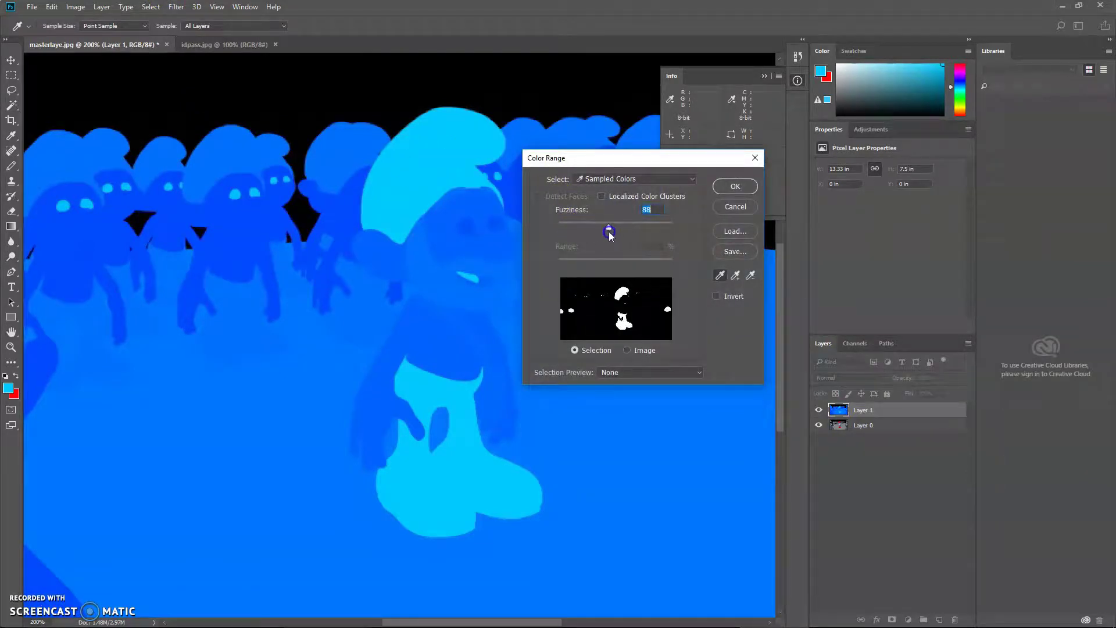
pyautogui.click(721, 188)
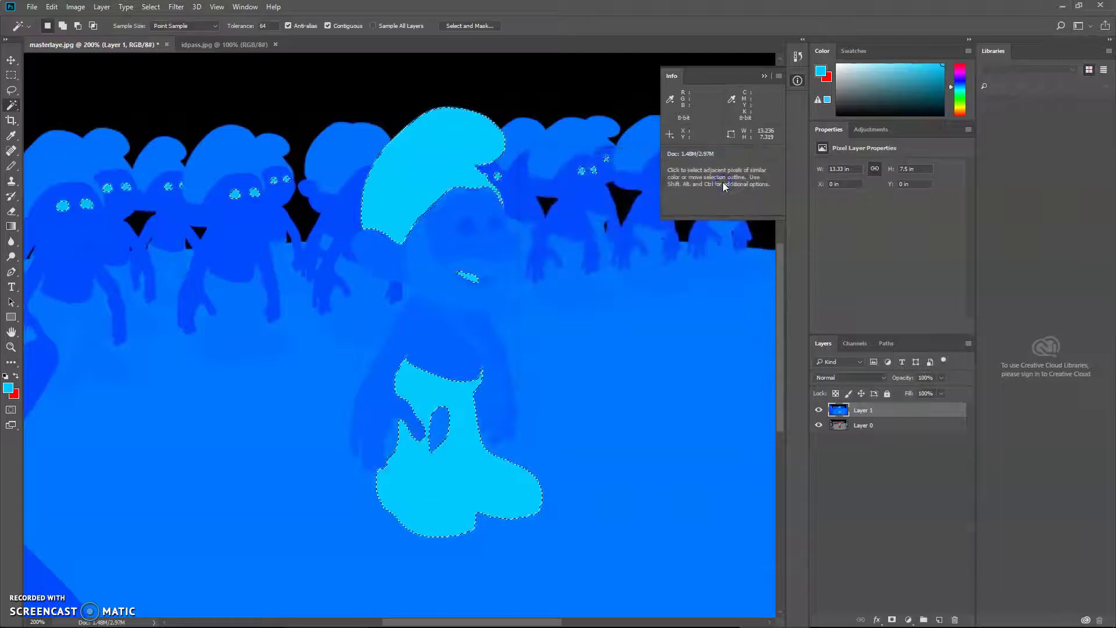
# Subtract the background and foreground smurfs' eyes from the selection with the Lasso tool.
pyautogui.keyDown('alt'); pyautogui.scroll(-3, 299, 249); pyautogui.keyUp('alt')
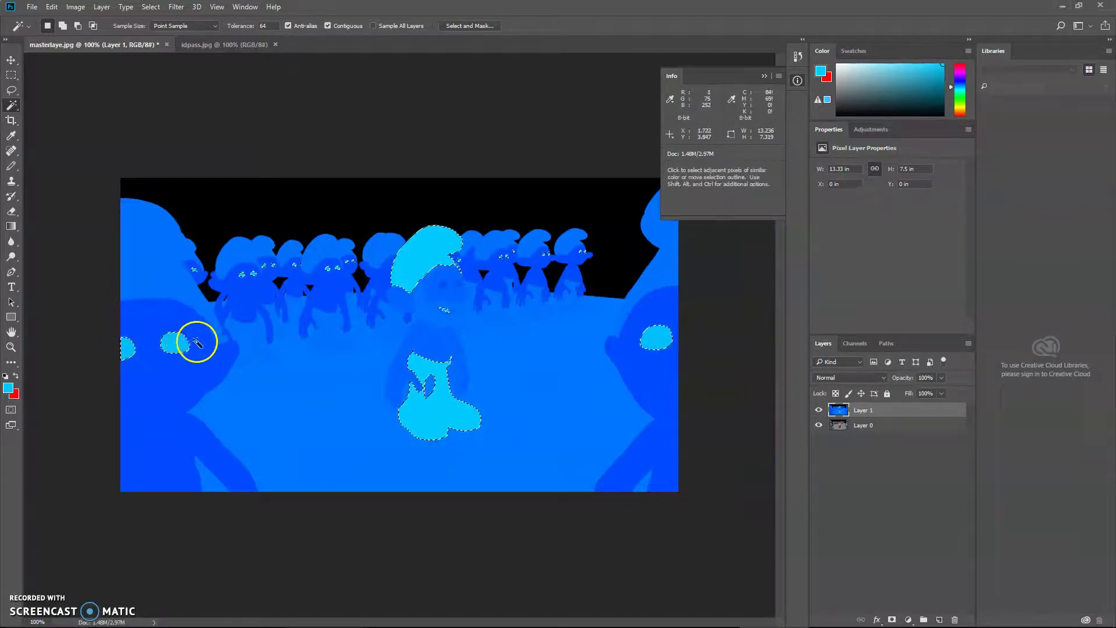
pyautogui.press('l')
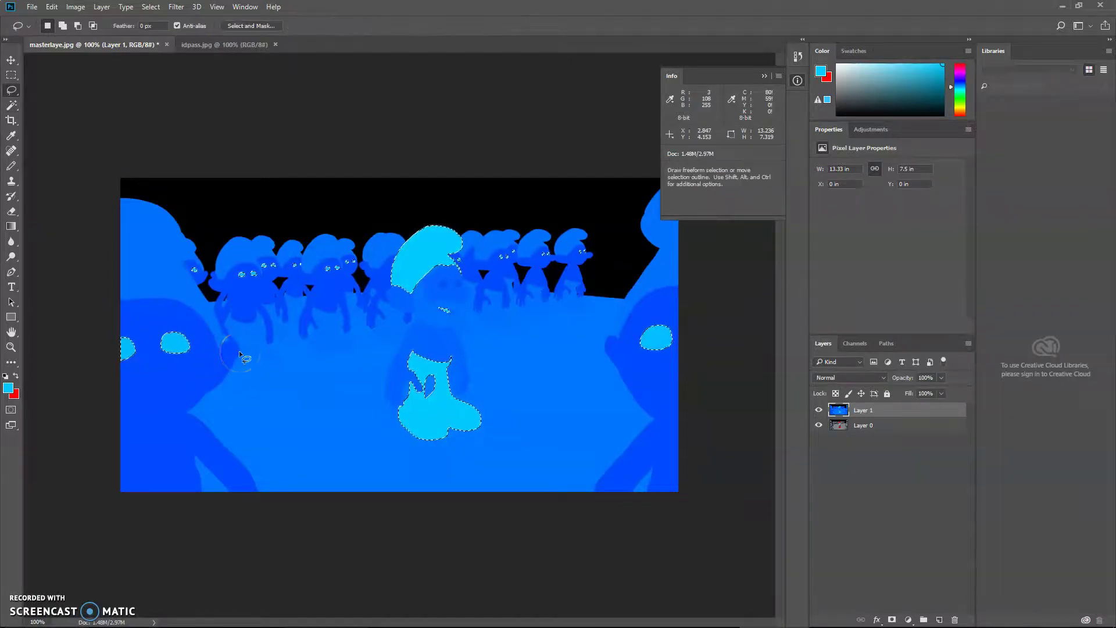
pyautogui.press('alt')
pyautogui.moveTo(370, 253)
pyautogui.mouseDown()
pyautogui.moveTo(122, 395)
pyautogui.moveTo(392, 357)
pyautogui.mouseUp()
pyautogui.moveTo(619, 235)
pyautogui.mouseDown()
pyautogui.moveTo(598, 219)
pyautogui.moveTo(503, 369)
pyautogui.mouseUp()
# Subtract the central smurf's mouth and the background smurf's eyes beside the hat from the selection with the Lasso tool.
pyautogui.keyDown('alt'); pyautogui.scroll(2, 493, 364); pyautogui.keyUp('alt')
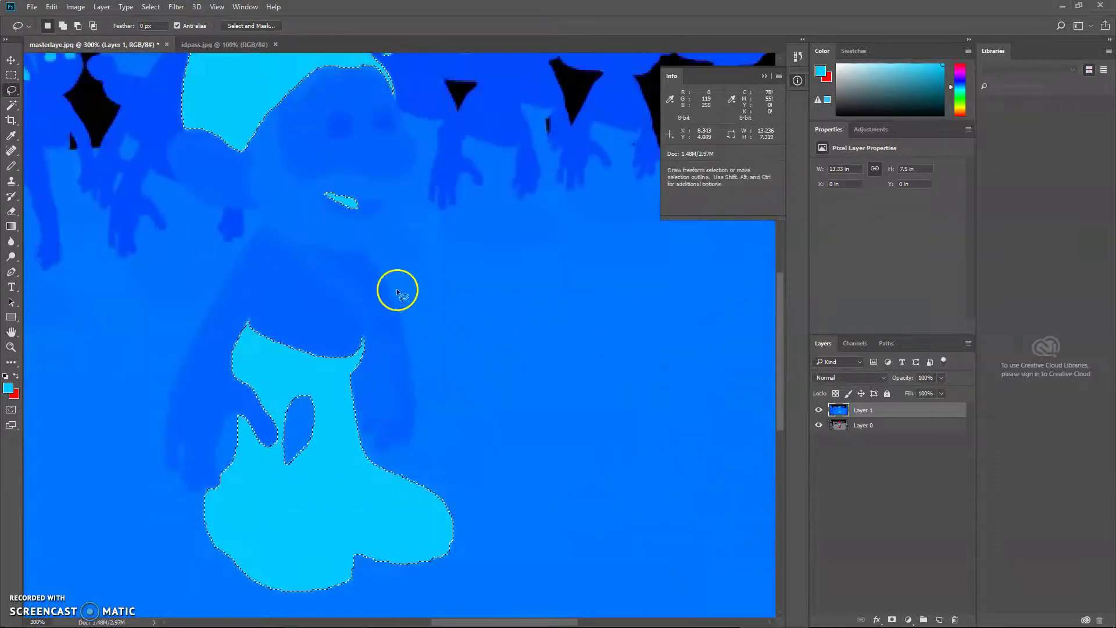
pyautogui.scroll(4, 397, 291)
pyautogui.moveTo(404, 326)
pyautogui.mouseDown()
pyautogui.moveTo(373, 391)
pyautogui.moveTo(409, 279)
pyautogui.mouseUp()
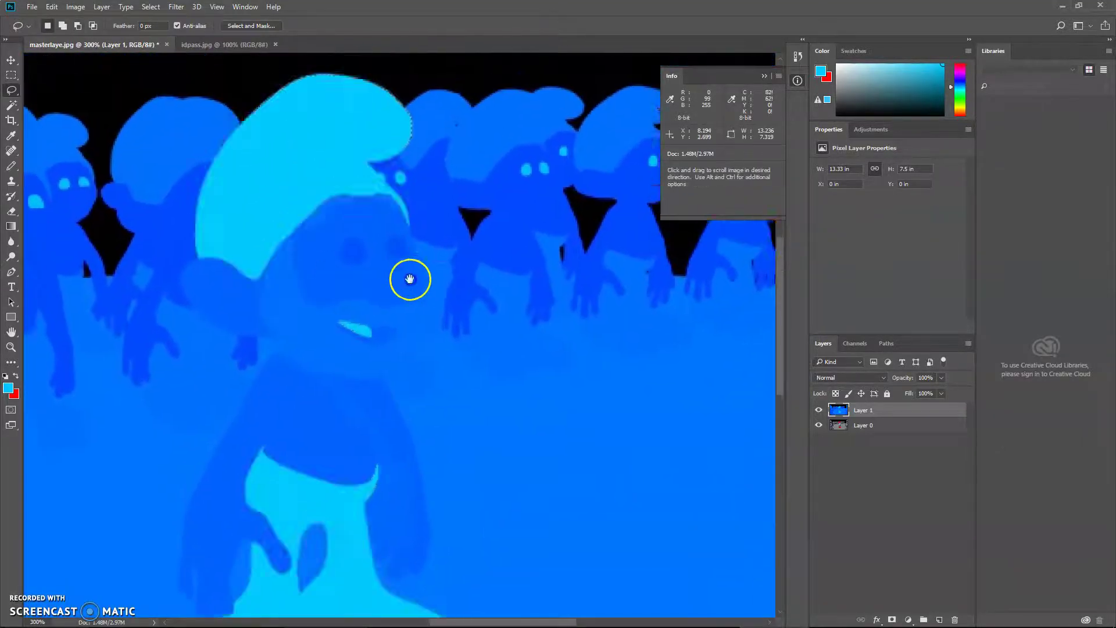
pyautogui.scroll(5, 407, 282)
pyautogui.keyDown('ctrl'); pyautogui.click(377, 390); pyautogui.keyUp('ctrl')
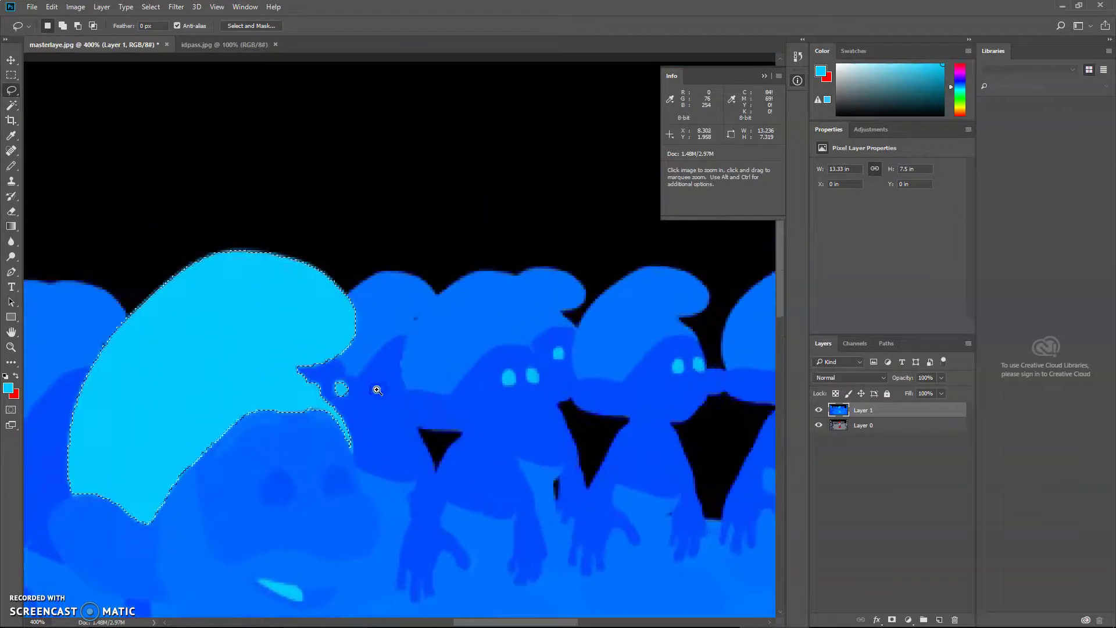
pyautogui.keyDown('ctrl'); pyautogui.click(377, 390); pyautogui.keyUp('ctrl')
pyautogui.moveTo(322, 401)
pyautogui.mouseDown()
pyautogui.moveTo(366, 392)
pyautogui.moveTo(295, 386)
pyautogui.moveTo(310, 396)
pyautogui.moveTo(290, 376)
pyautogui.moveTo(313, 399)
pyautogui.moveTo(326, 369)
pyautogui.mouseUp()
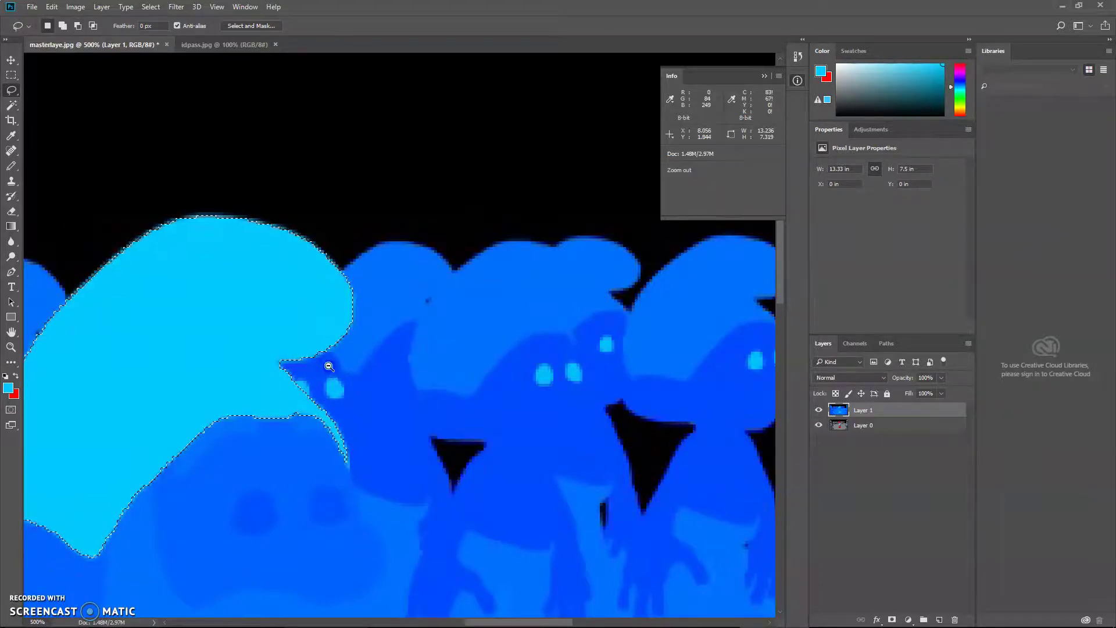
pyautogui.keyDown('ctrl'); pyautogui.keyDown('alt'); pyautogui.click(326, 369); pyautogui.keyUp('alt'); pyautogui.keyUp('ctrl')
pyautogui.keyDown('ctrl'); pyautogui.keyDown('alt'); pyautogui.click(345, 362); pyautogui.keyUp('alt'); pyautogui.keyUp('ctrl')
pyautogui.keyDown('ctrl'); pyautogui.keyDown('alt'); pyautogui.click(331, 414); pyautogui.keyUp('alt'); pyautogui.keyUp('ctrl')
pyautogui.moveTo(331, 413); pyautogui.dragTo(477, 288)
pyautogui.keyDown('ctrl'); pyautogui.keyDown('alt'); pyautogui.click(476, 287); pyautogui.keyUp('alt'); pyautogui.keyUp('ctrl')
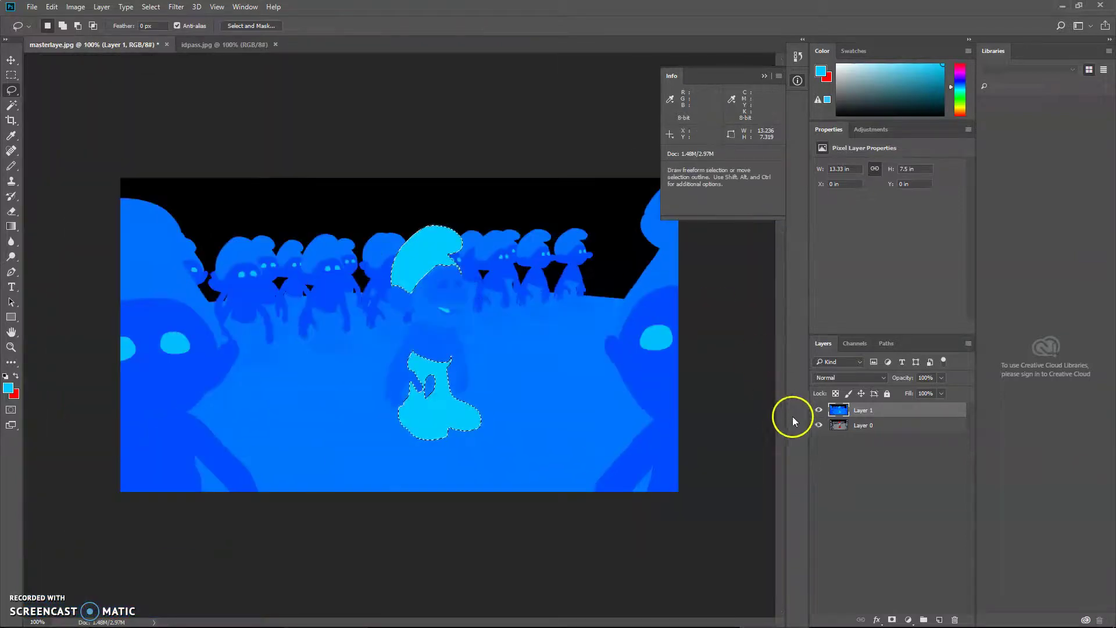
# Hide the ID pass on Layer 1 and make the beauty render on Layer 0 the active layer.
pyautogui.click(818, 416)
pyautogui.click(862, 424)
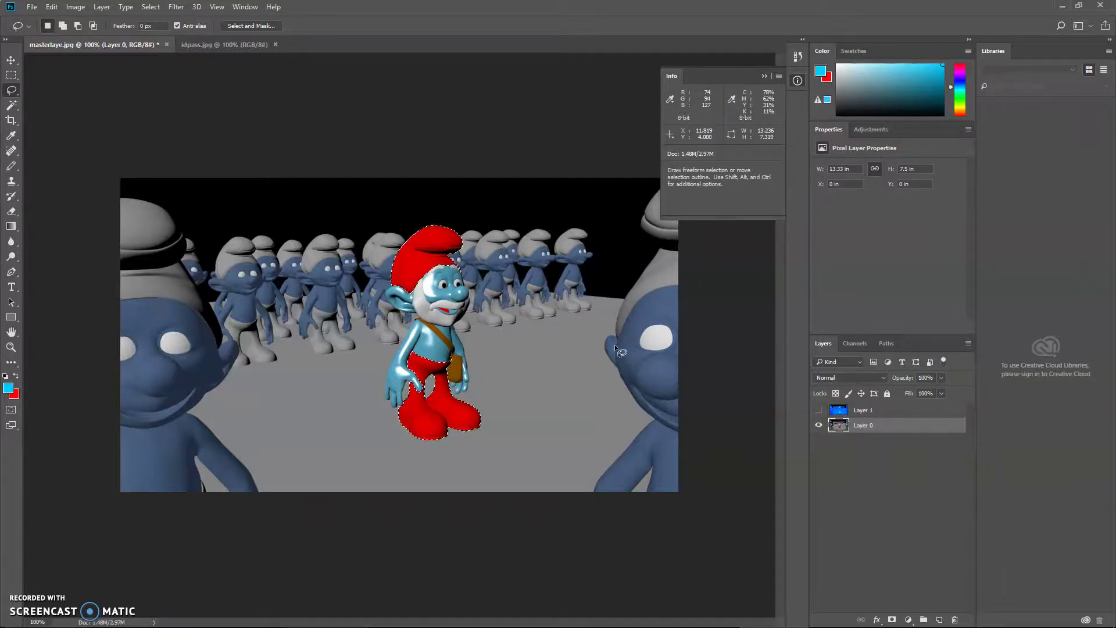
pyautogui.keyDown('ctrl'); pyautogui.click(451, 172); pyautogui.keyUp('ctrl')
pyautogui.moveTo(434, 351); pyautogui.dragTo(407, 284)
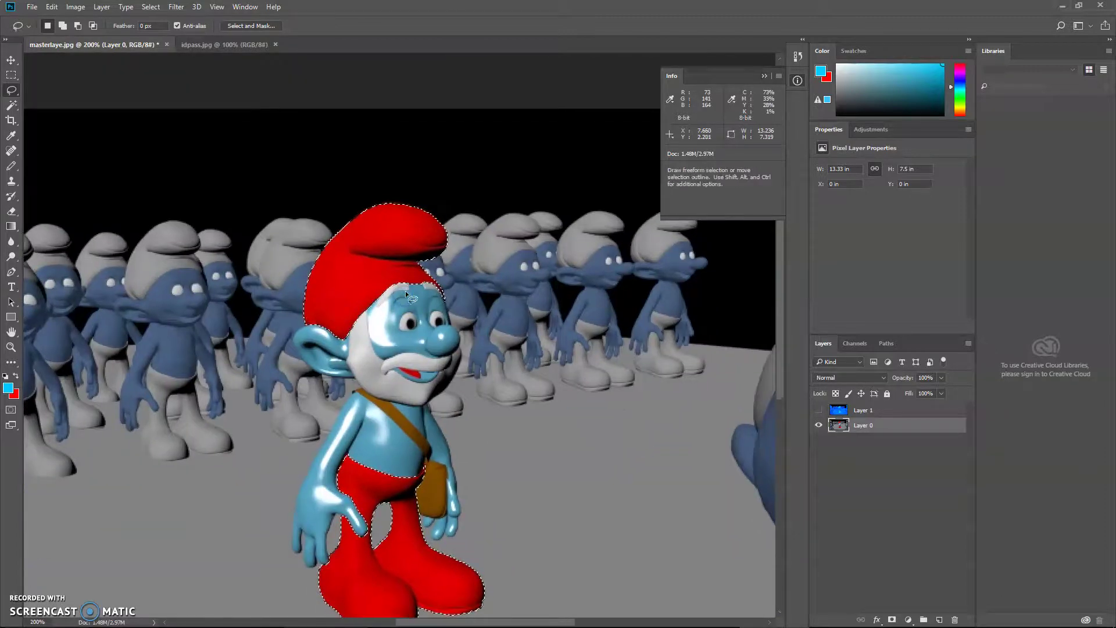
pyautogui.moveTo(386, 336); pyautogui.dragTo(375, 319)
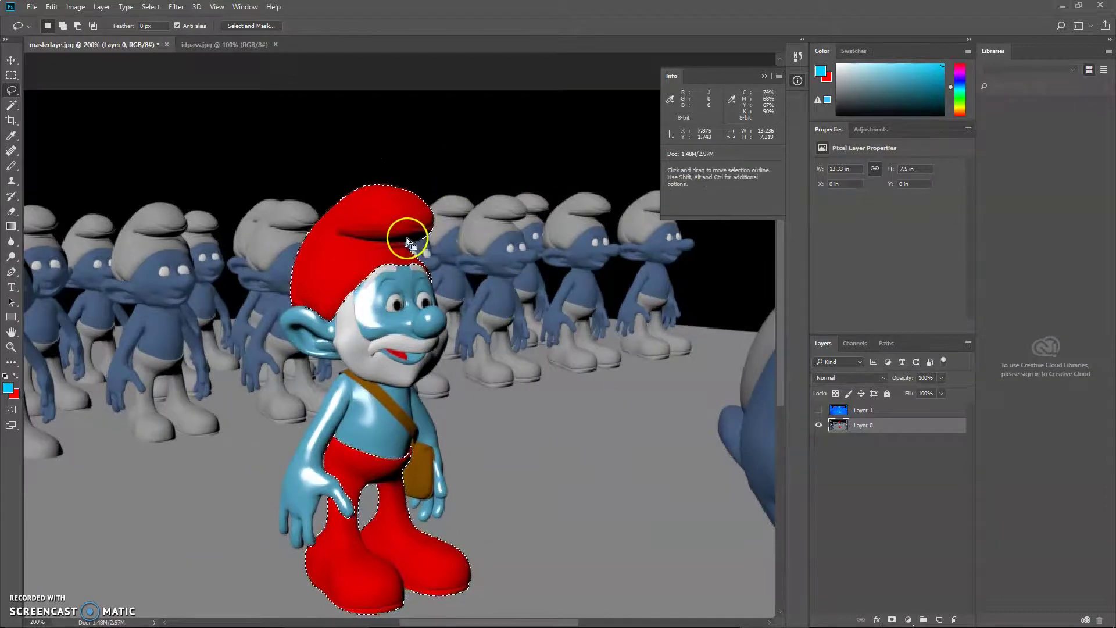
pyautogui.click(412, 265)
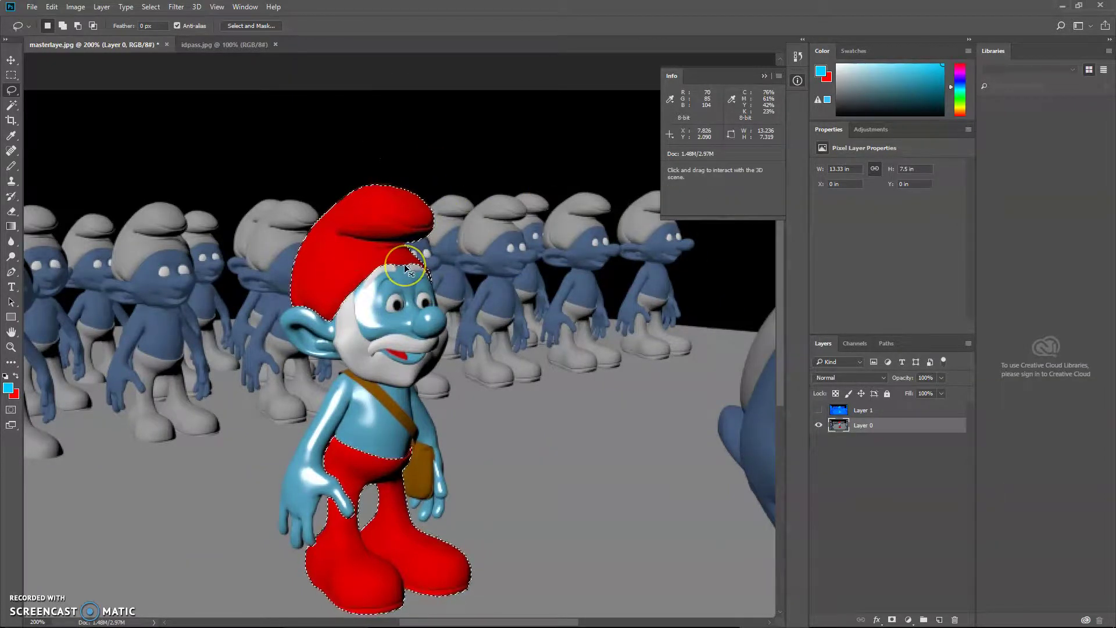
pyautogui.click(423, 269)
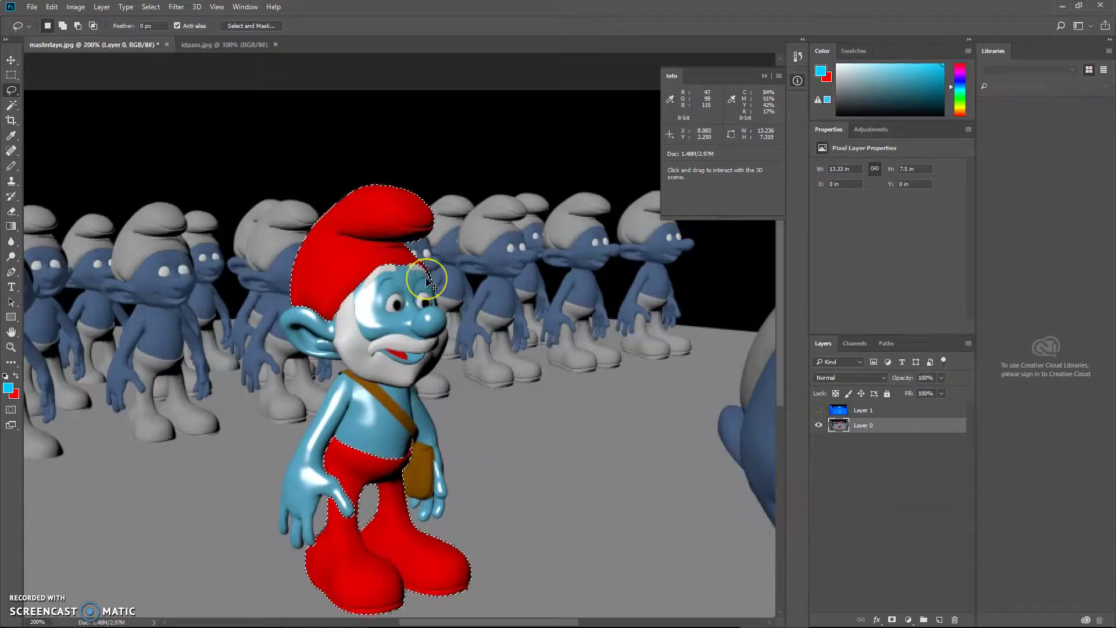
# Recolour the selected hat and trousers purple using Hue/Saturation with Hue at about -70, and clear the selection.
pyautogui.hotkey('ctrl', 'u')
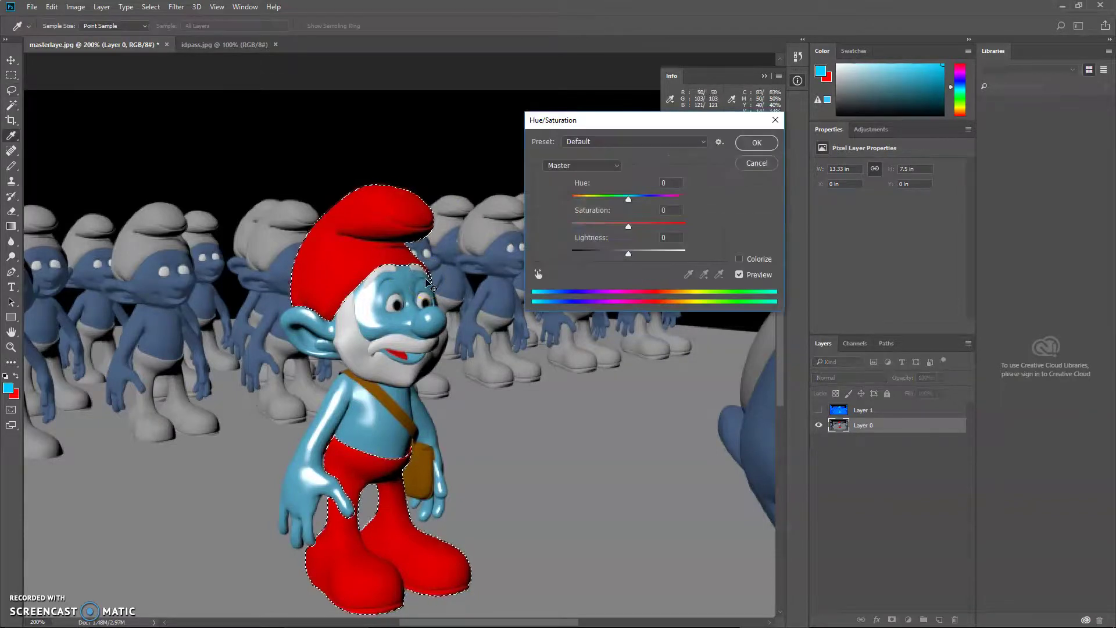
pyautogui.moveTo(628, 199); pyautogui.dragTo(599, 204)
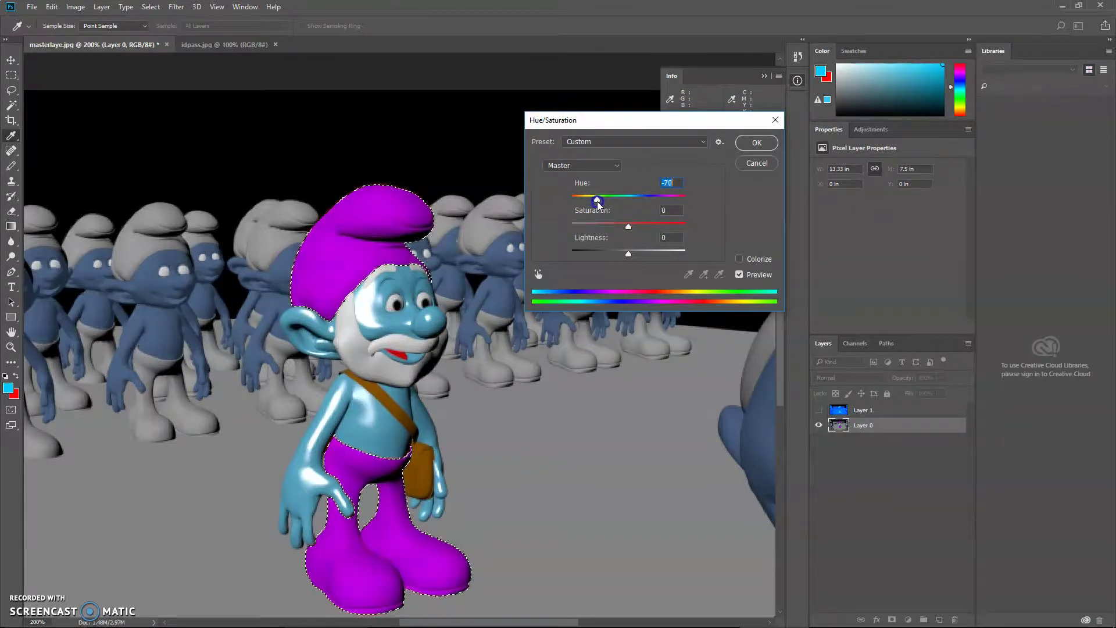
pyautogui.click(755, 143)
pyautogui.hotkey('ctrl', 'd')
pyautogui.hotkey('ctrl', '-')
pyautogui.hotkey('ctrl', '-')
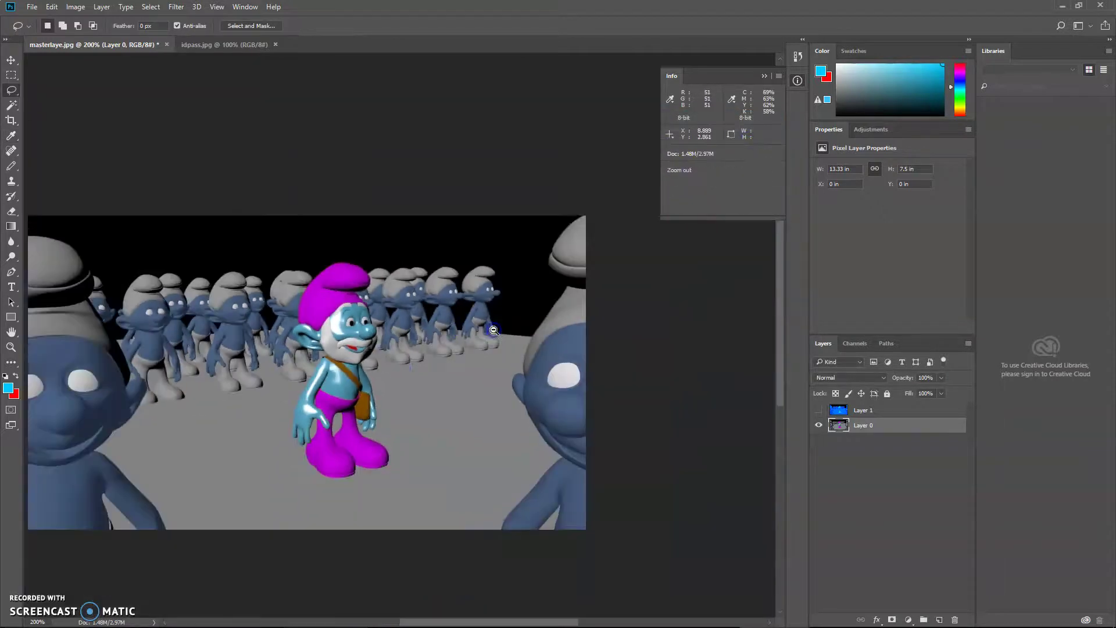
pyautogui.keyDown('ctrl'); pyautogui.click(494, 330); pyautogui.keyUp('ctrl')
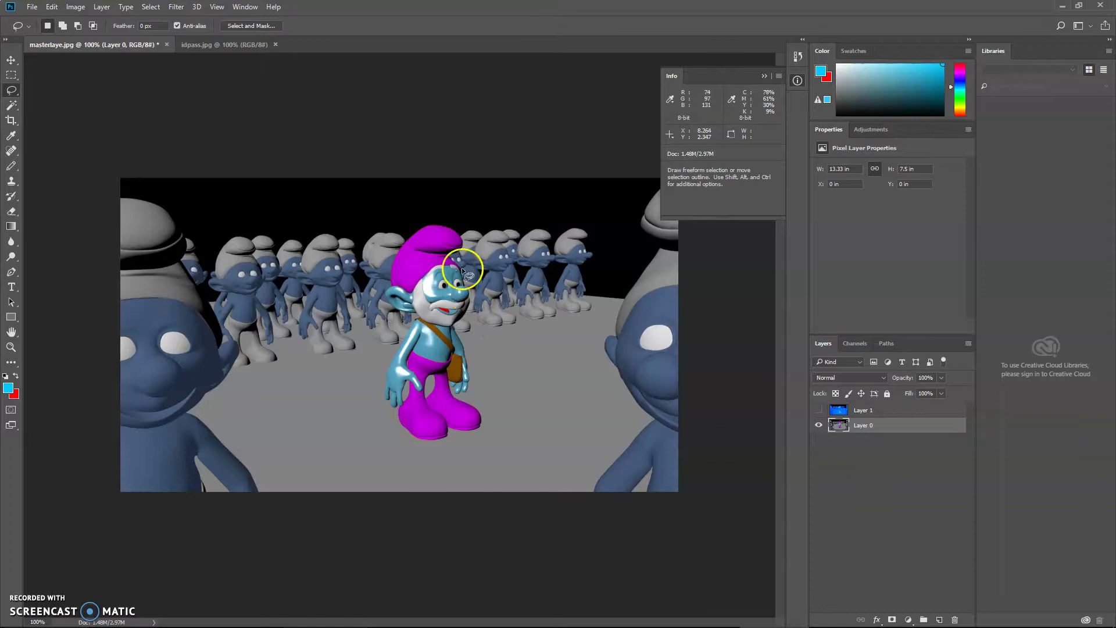